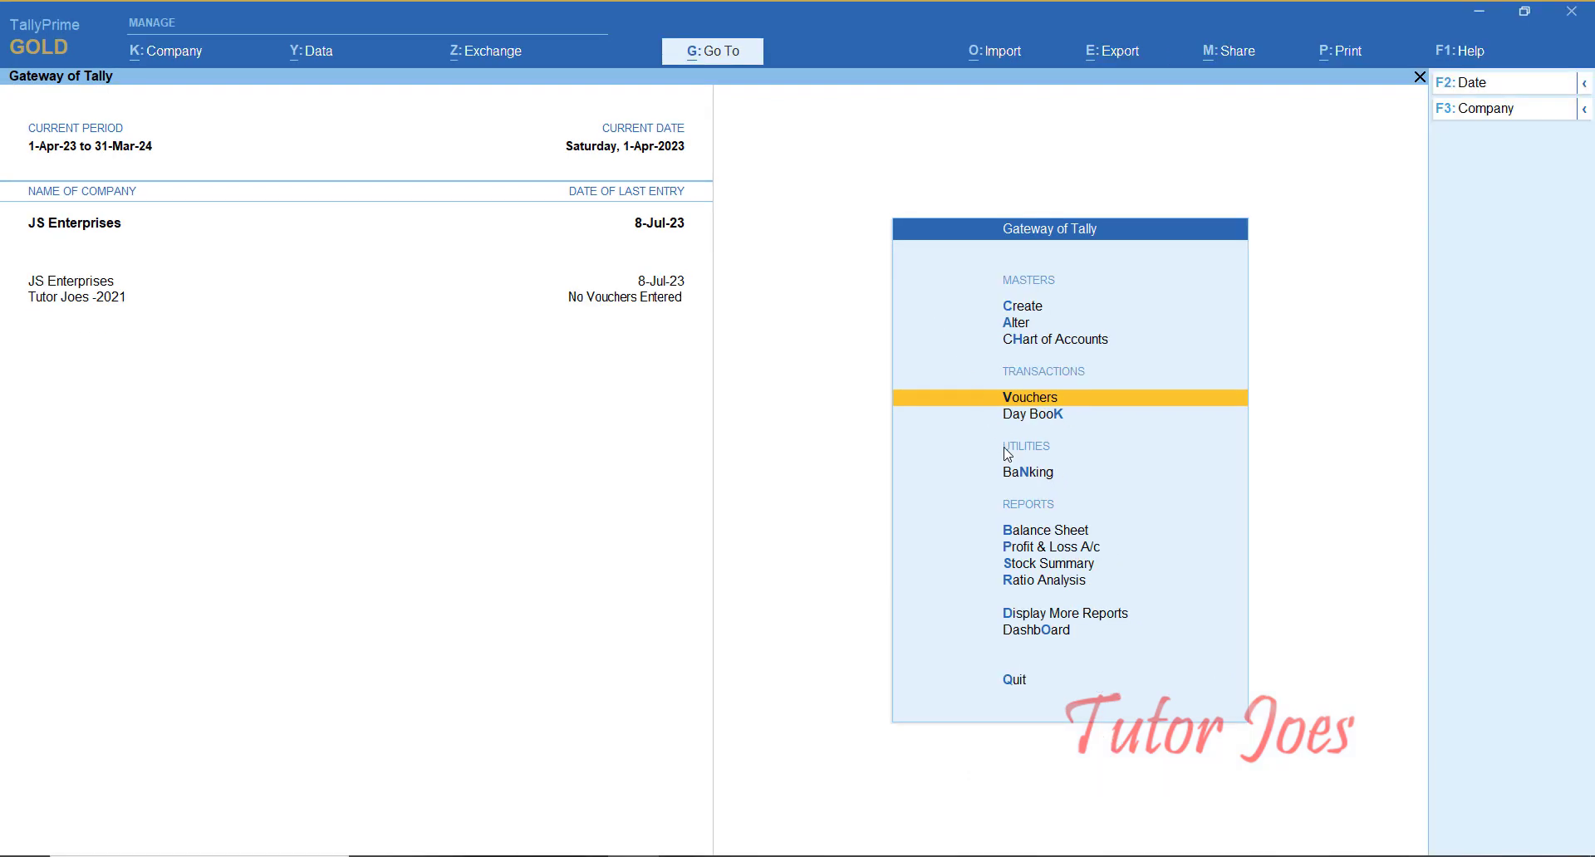
Start a purchase voucher and set its date to 10-7-2023
{"action": "key", "text": "Return"}
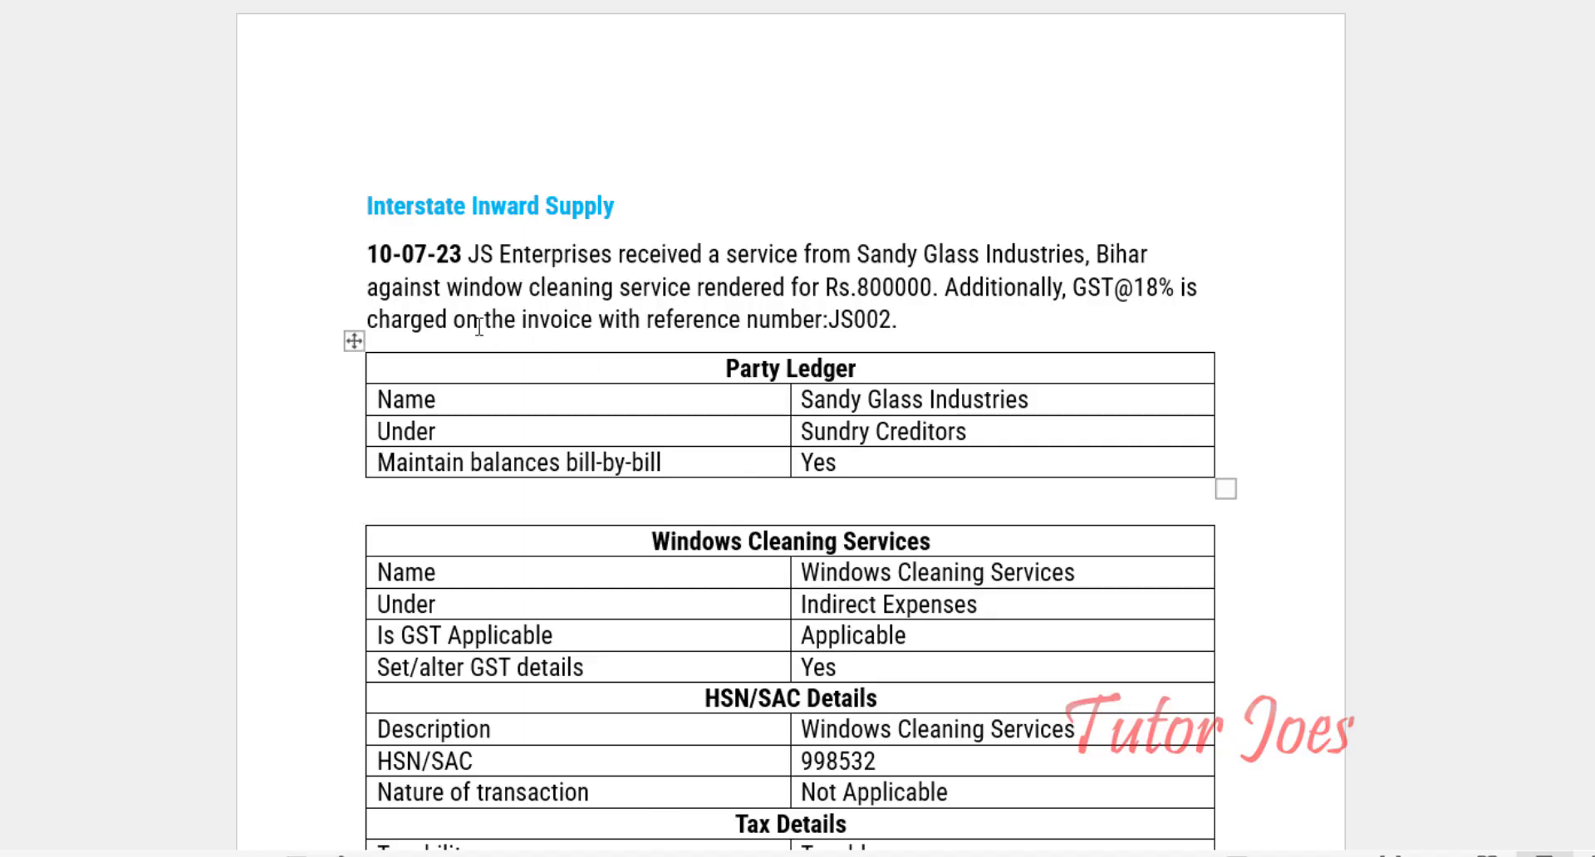
{"action": "scroll", "coordinate": [495, 233], "scroll_direction": "down", "scroll_amount": 2}
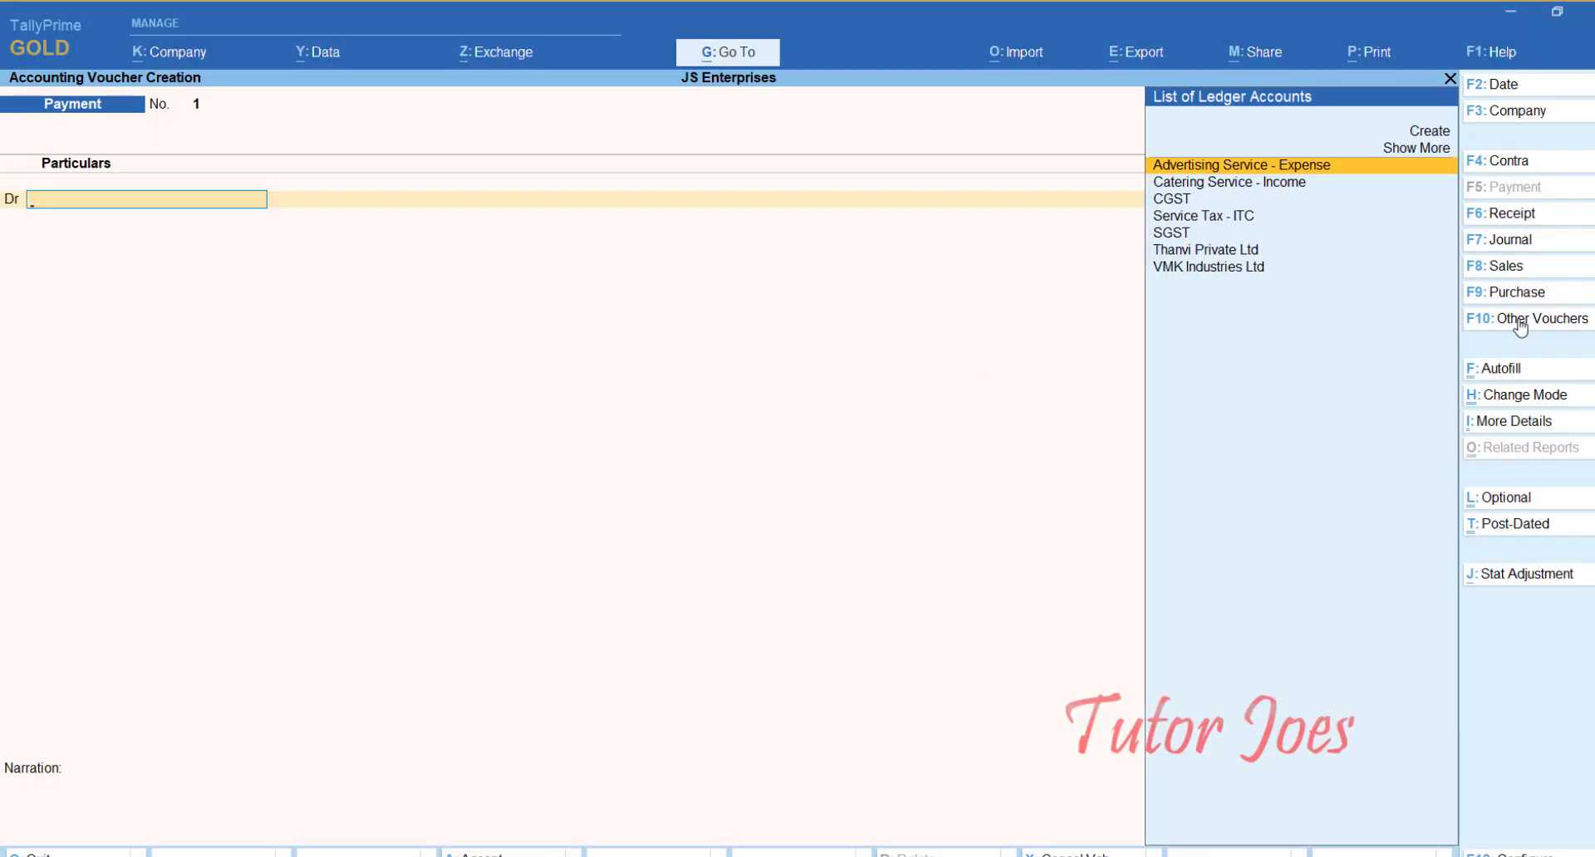
{"action": "key", "text": "F9"}
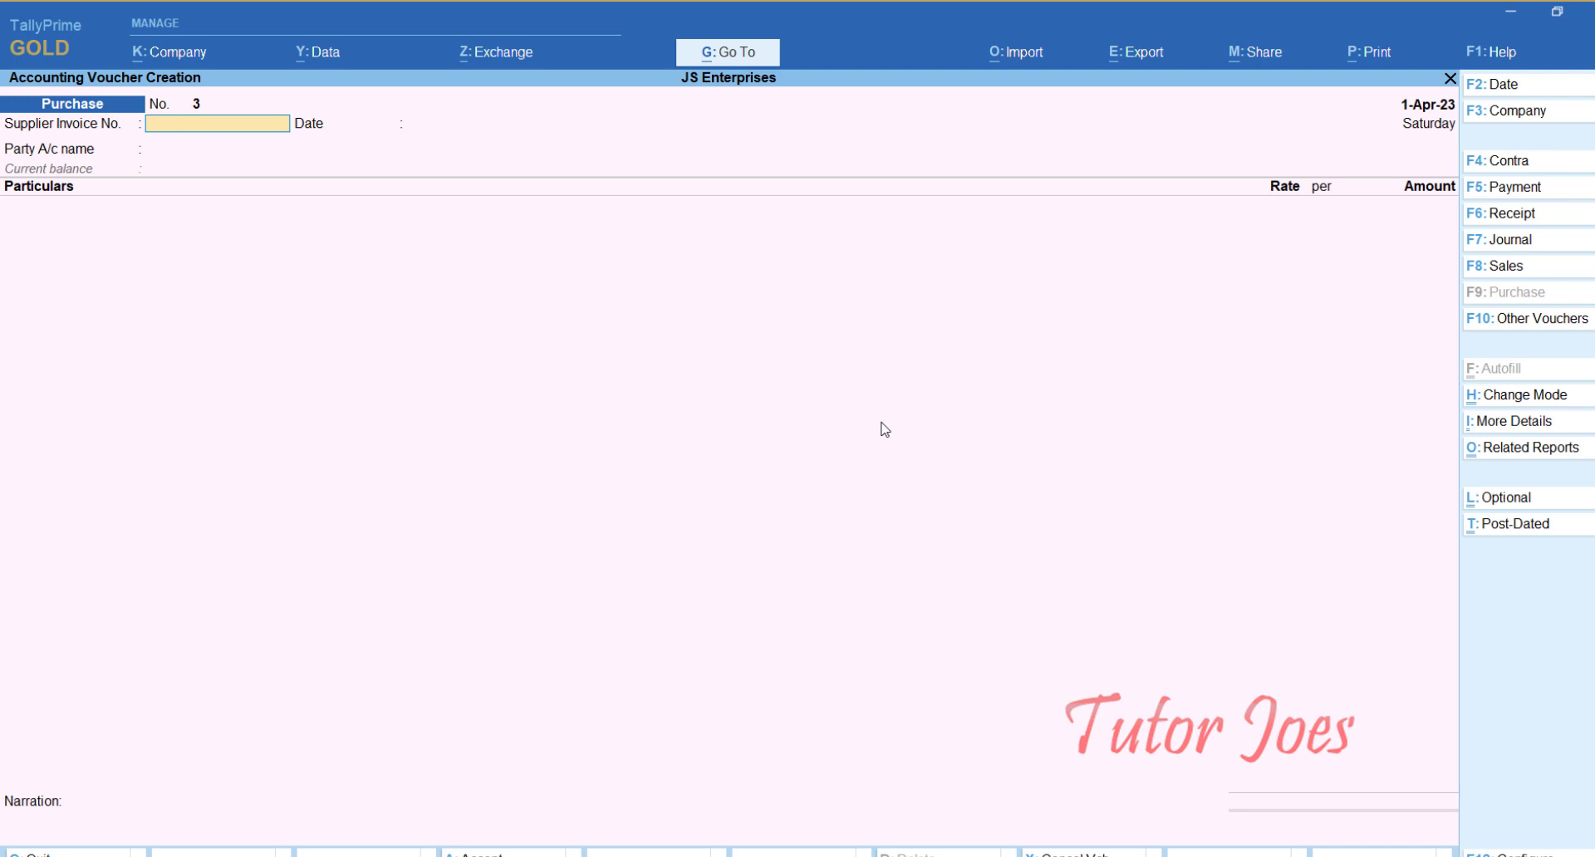
{"action": "key", "text": "F2"}
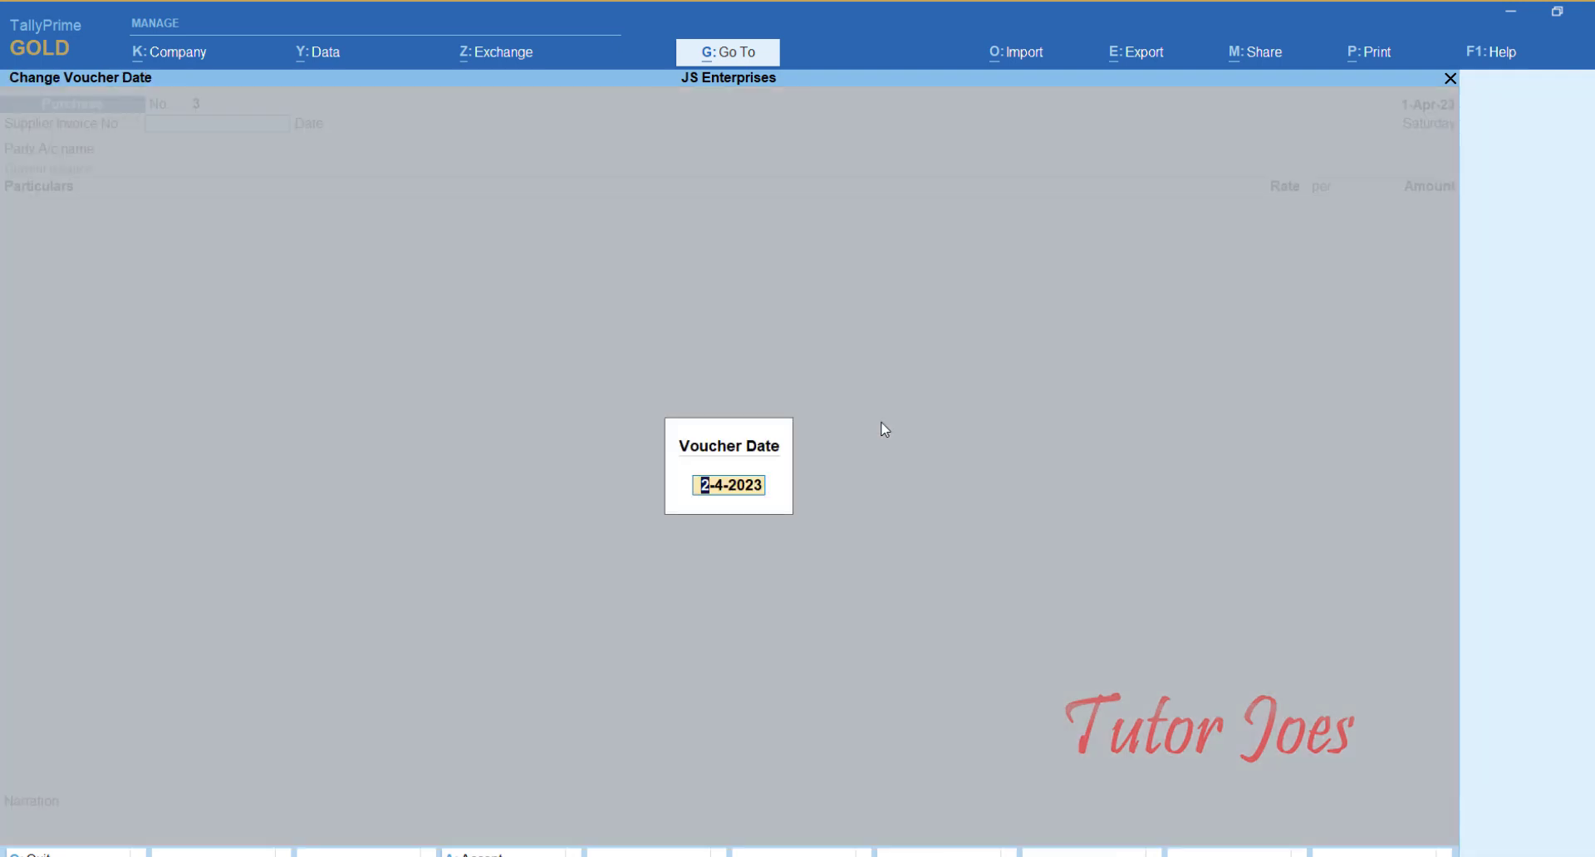
{"action": "type", "text": "10-7"}
{"action": "key", "text": "Return"}
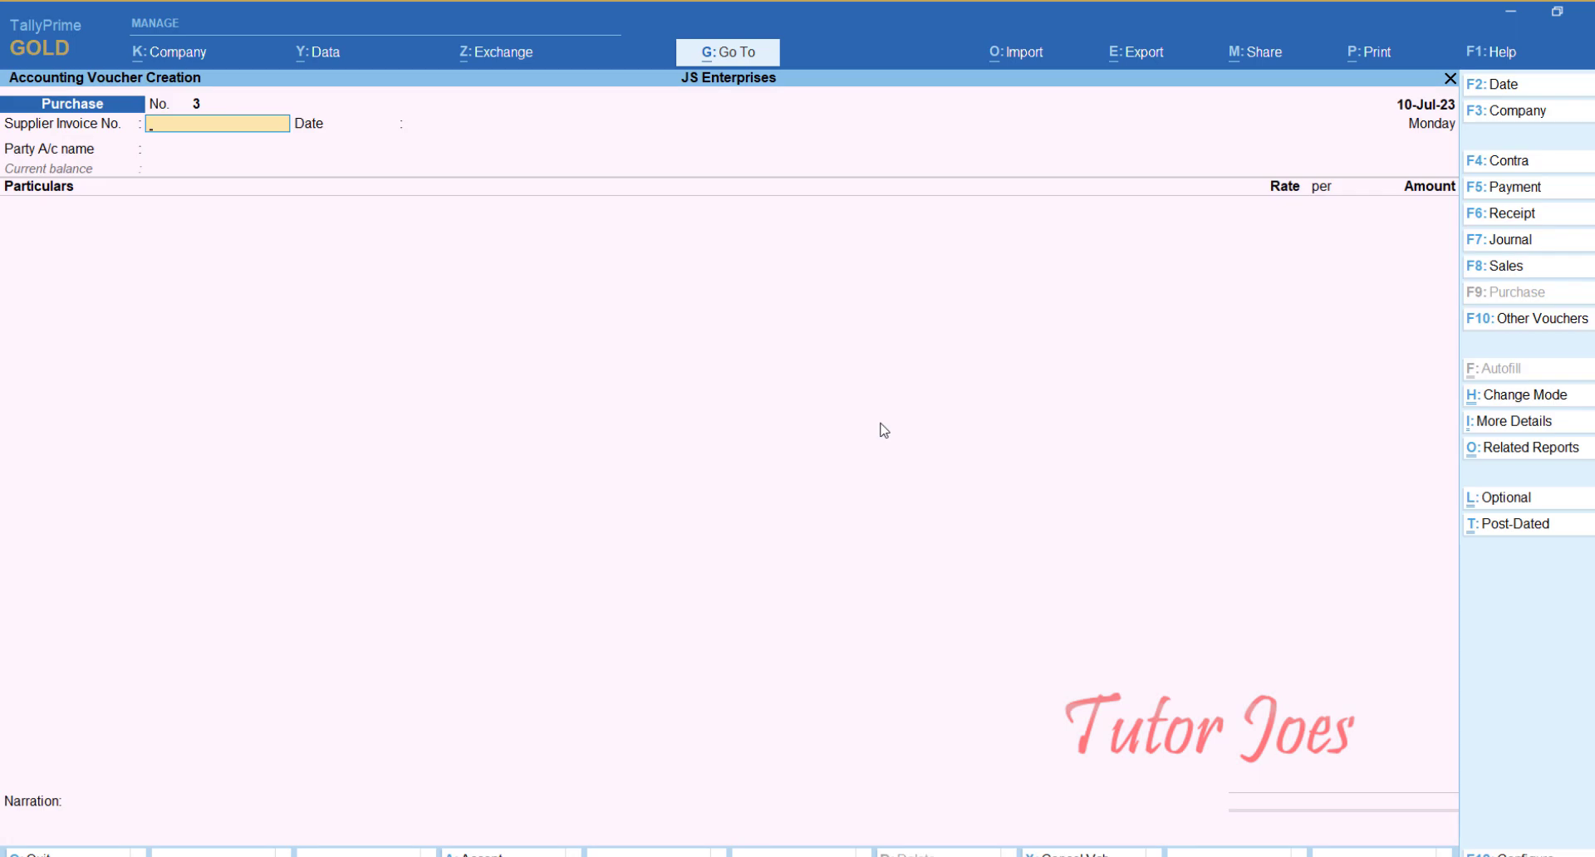
Enter supplier invoice number JS002 and accept 10-Jul-23 as the invoice date
{"action": "type", "text": "JS002"}
{"action": "key", "text": "Return"}
{"action": "key", "text": "Return"}
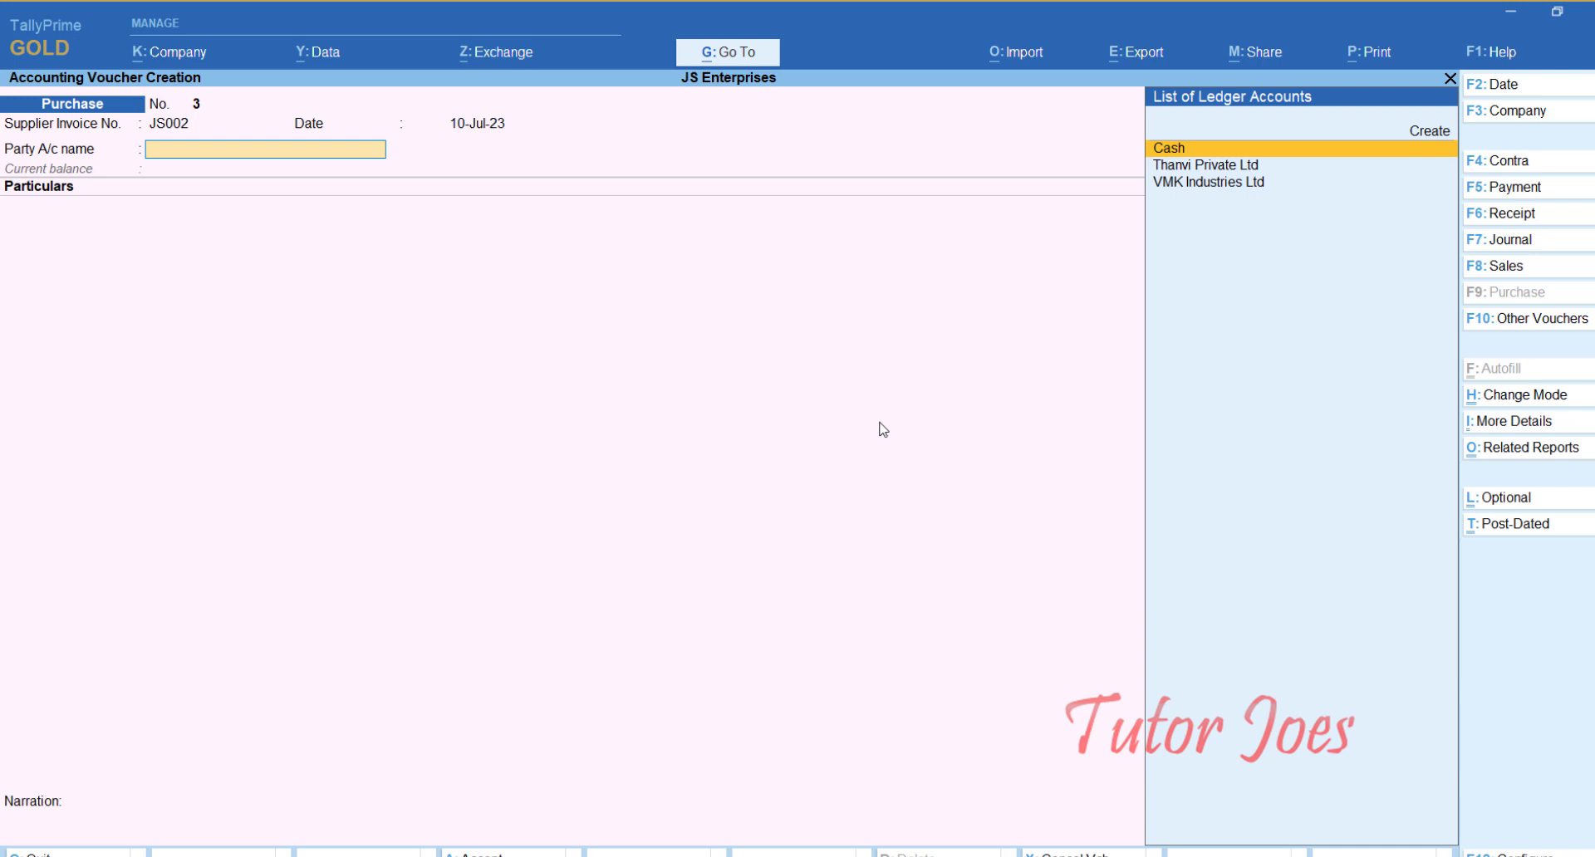
Create a new party ledger named Sandy Glass Industries from the voucher's party account field
{"action": "key", "text": "alt+c"}
{"action": "type", "text": "S"}
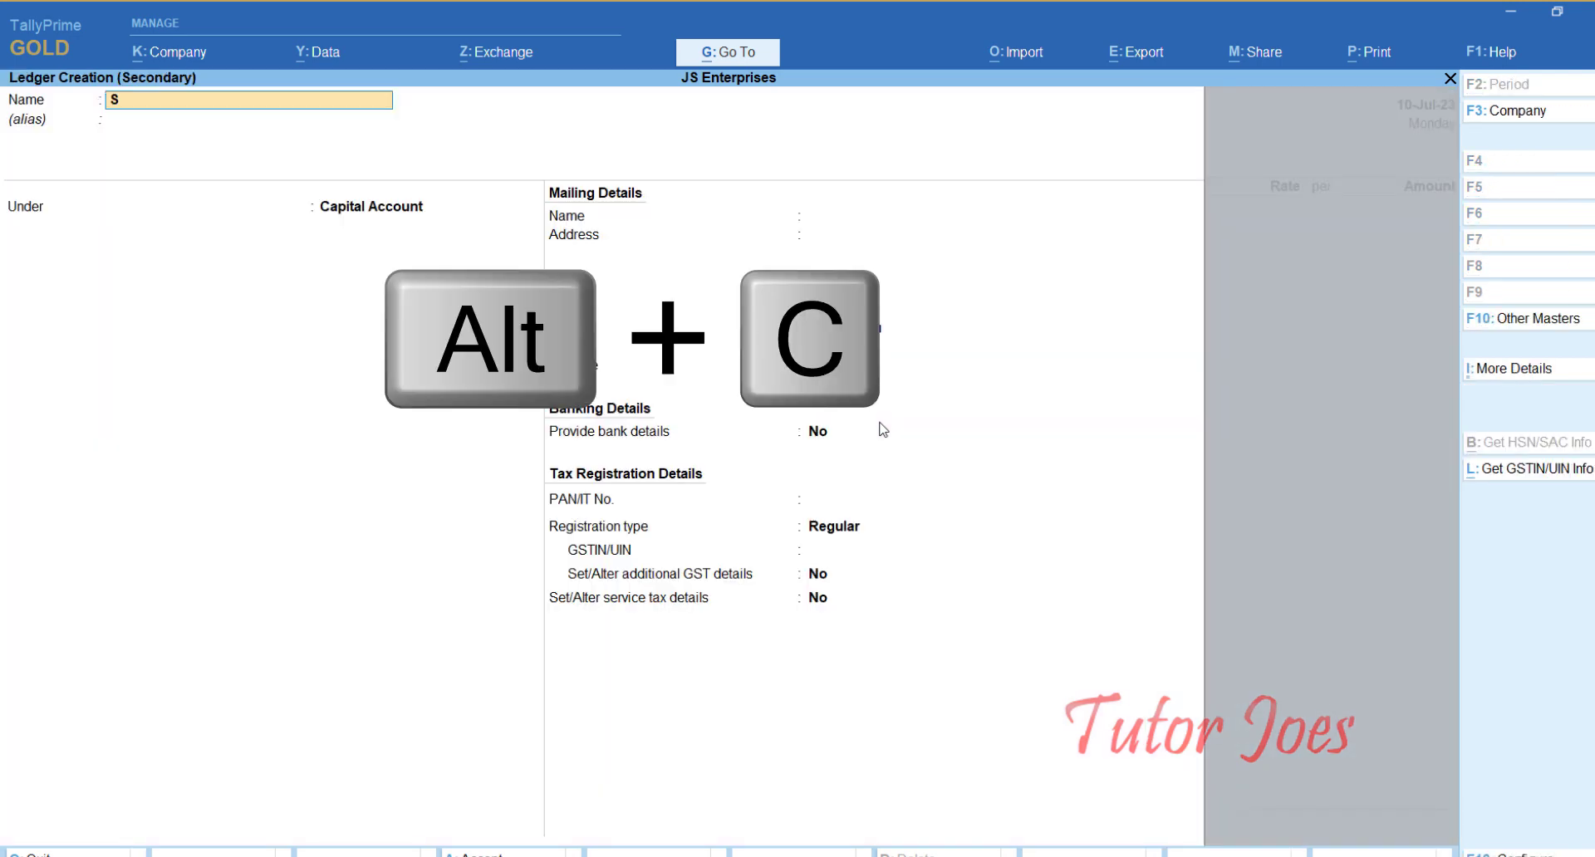
{"action": "type", "text": "andy G"}
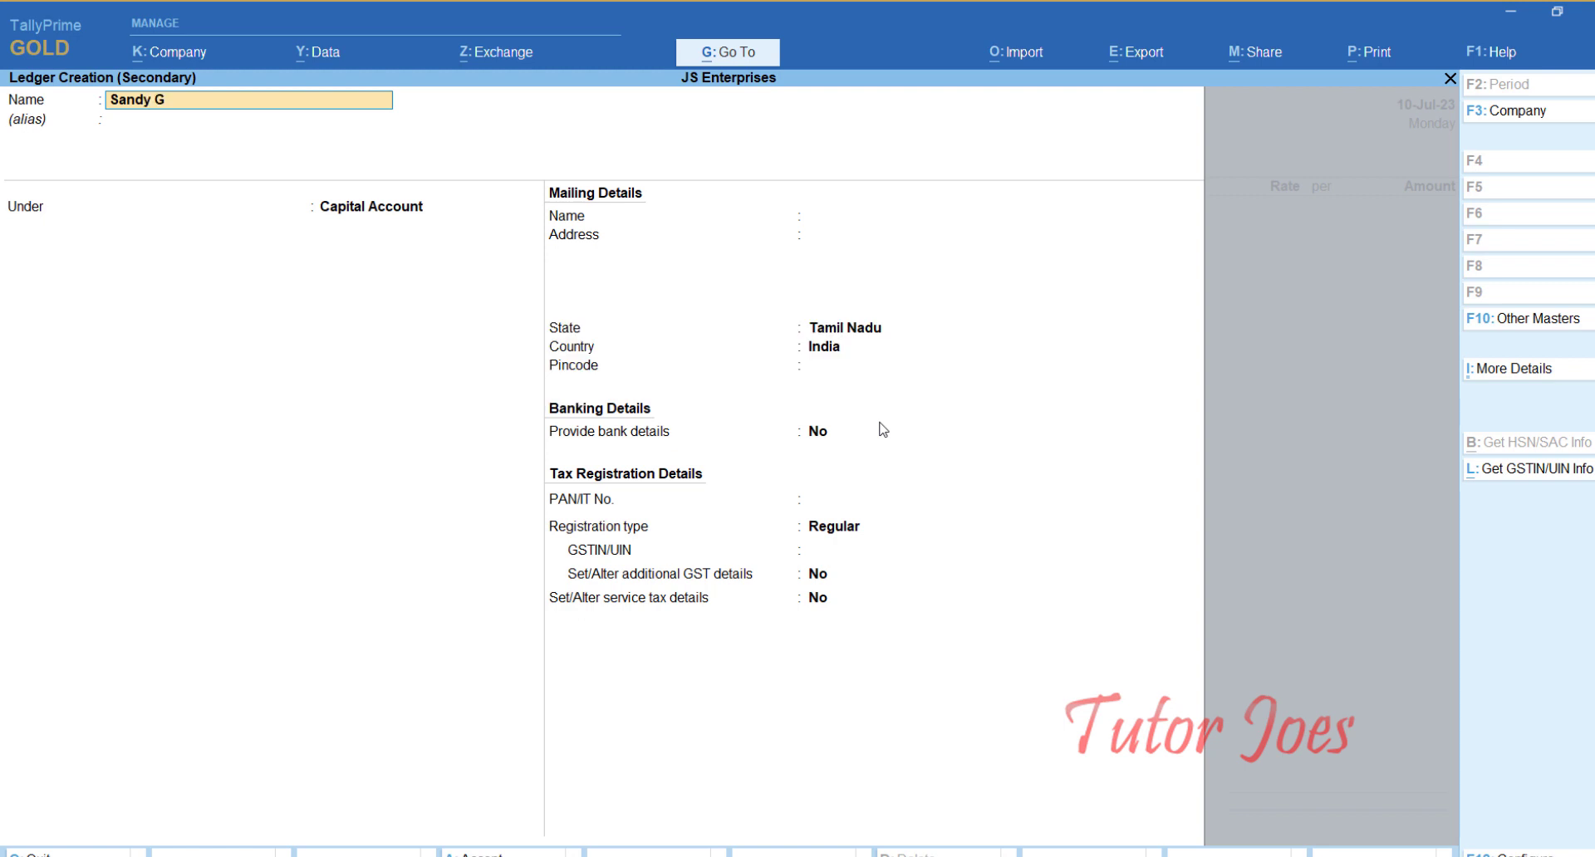
{"action": "type", "text": "lass Industries"}
{"action": "key", "text": "Return"}
{"action": "key", "text": "Return"}
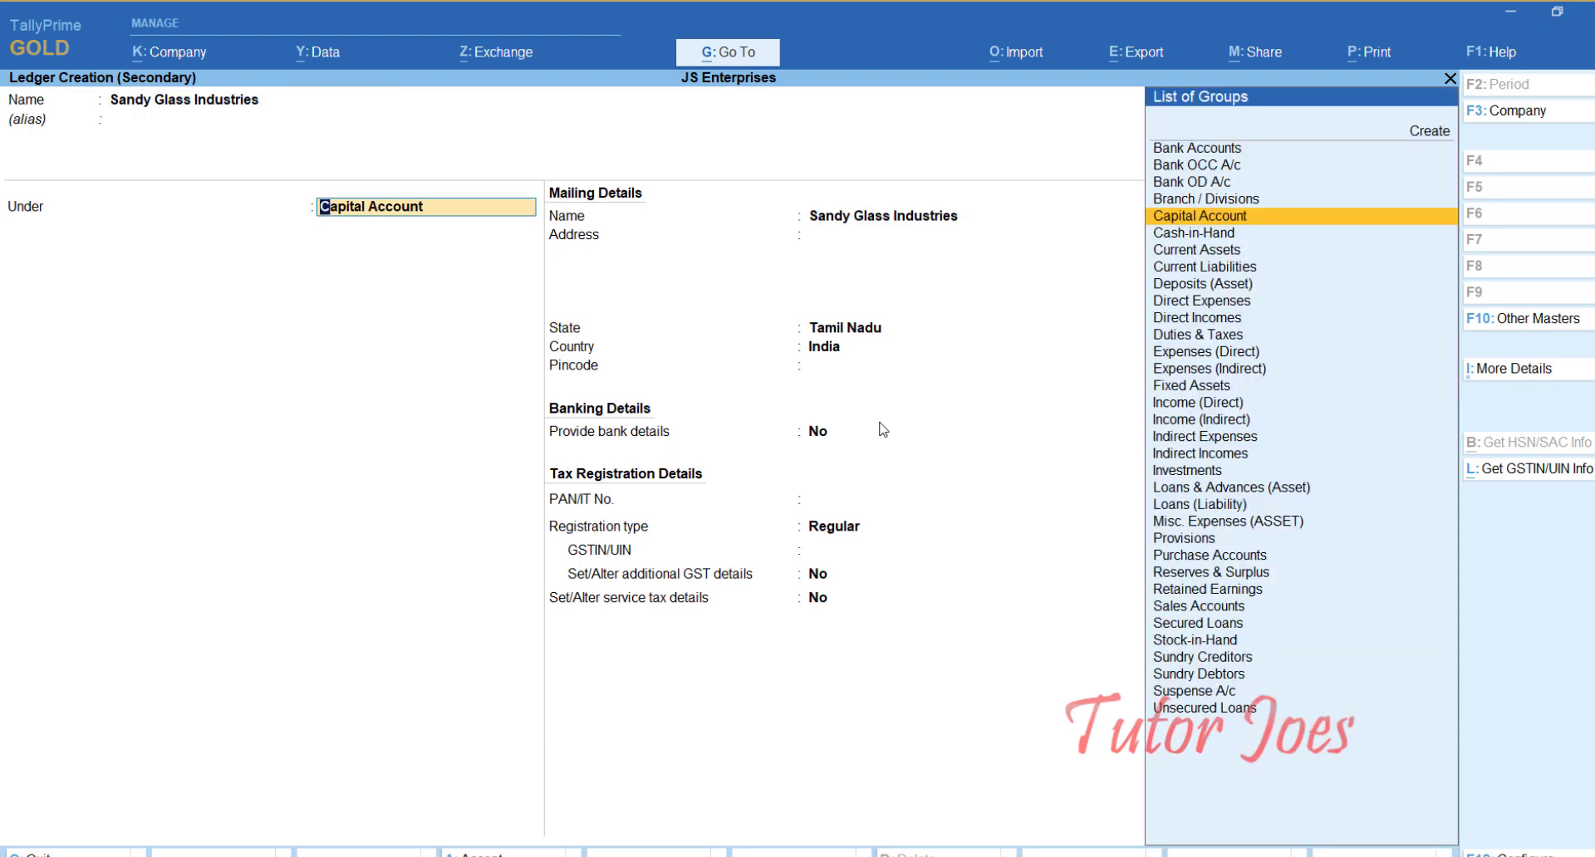
Place the party ledger under Sundry Creditors and keep bill-by-bill balances enabled
{"action": "type", "text": "Su"}
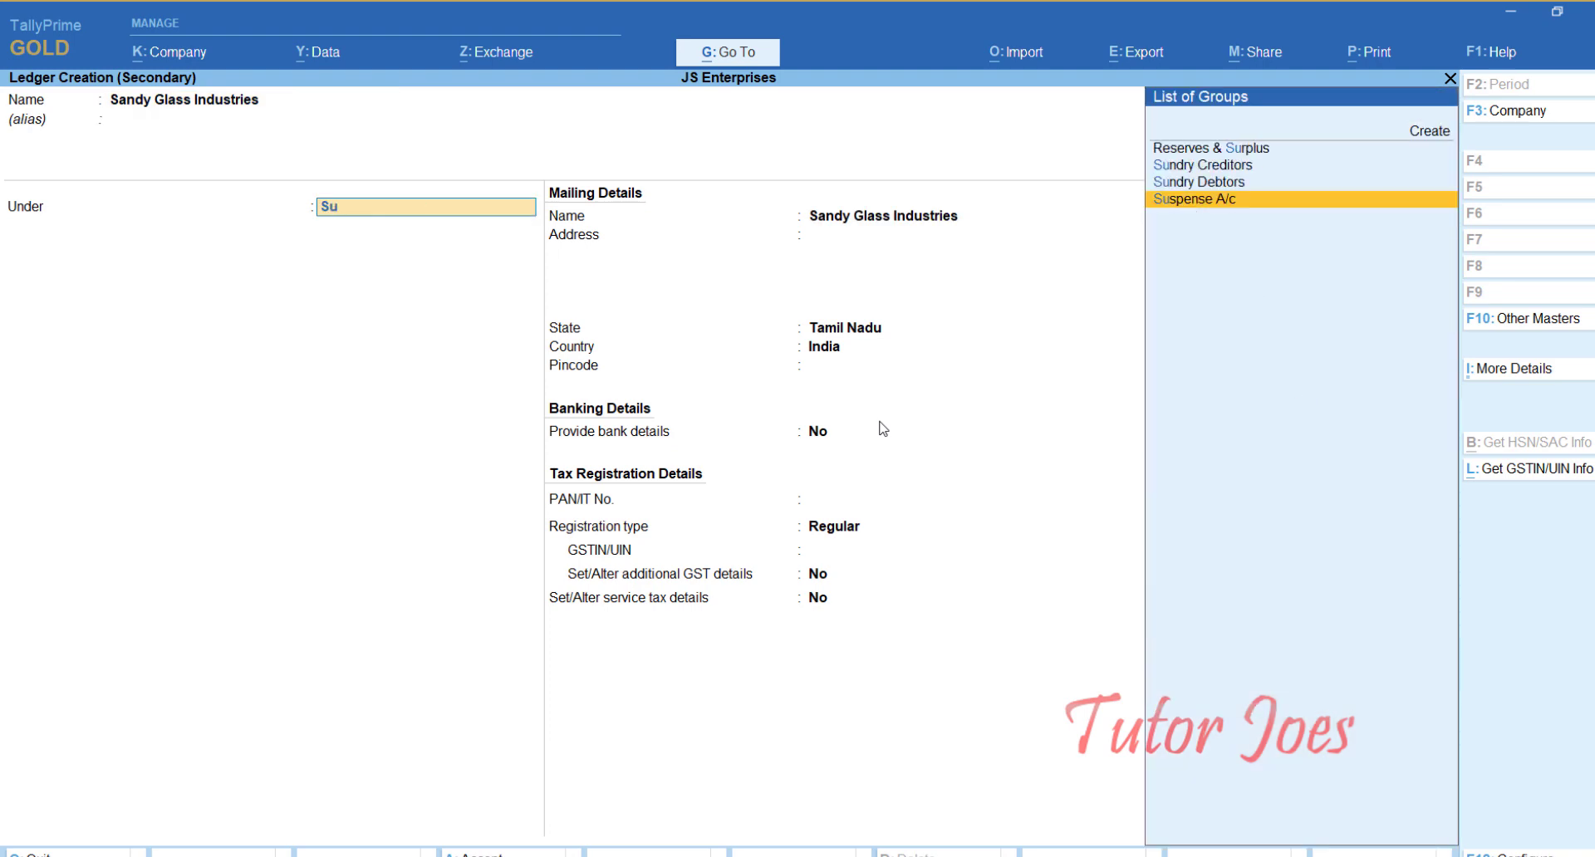
{"action": "key", "text": "Up"}
{"action": "key", "text": "Up"}
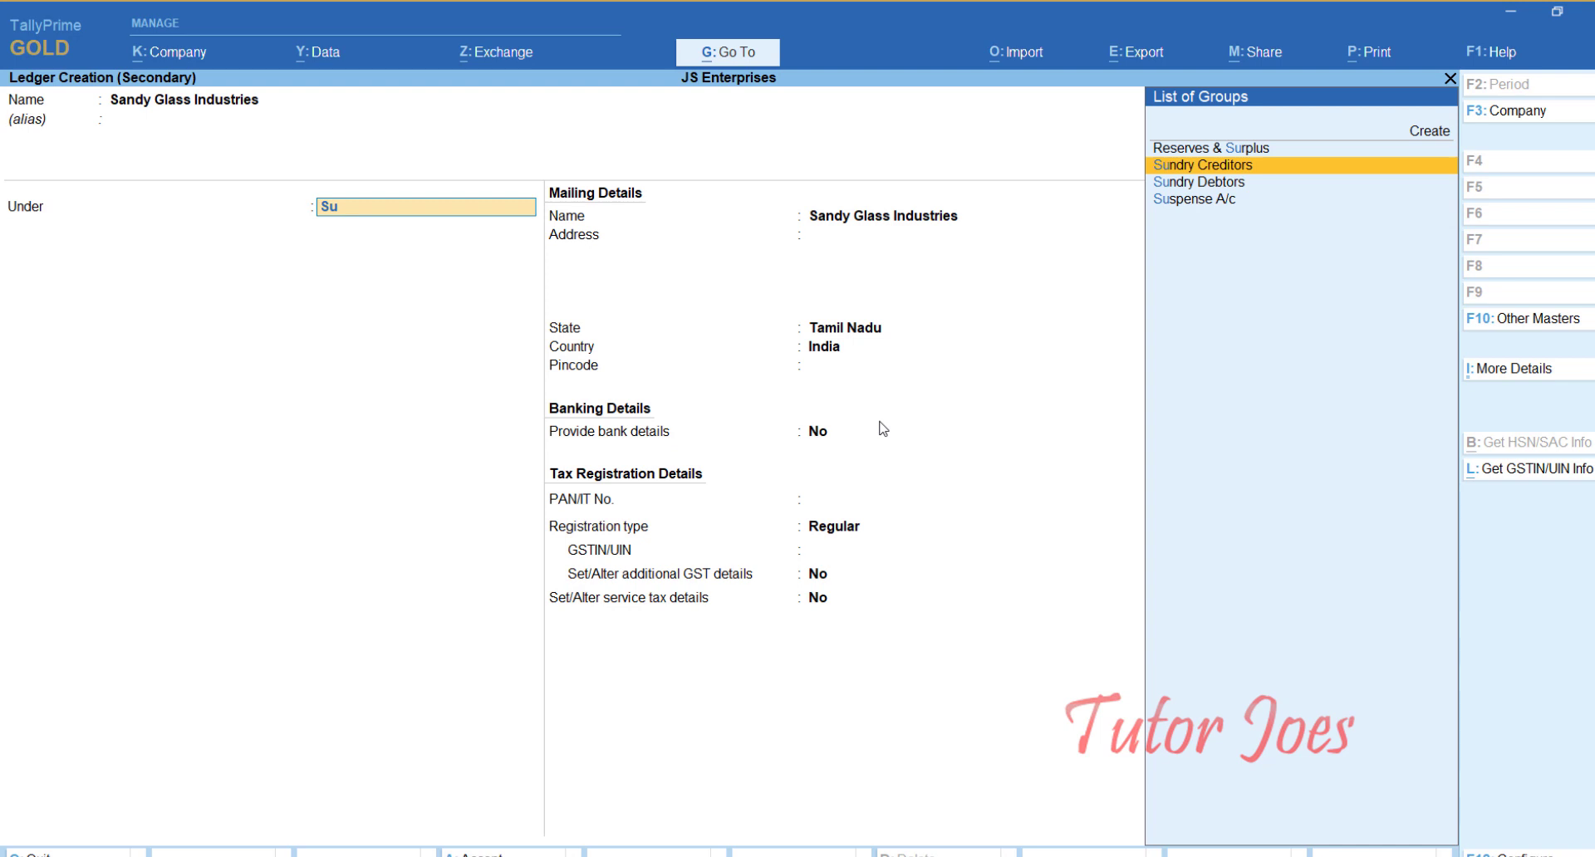
{"action": "key", "text": "Return"}
{"action": "key", "text": "Return"}
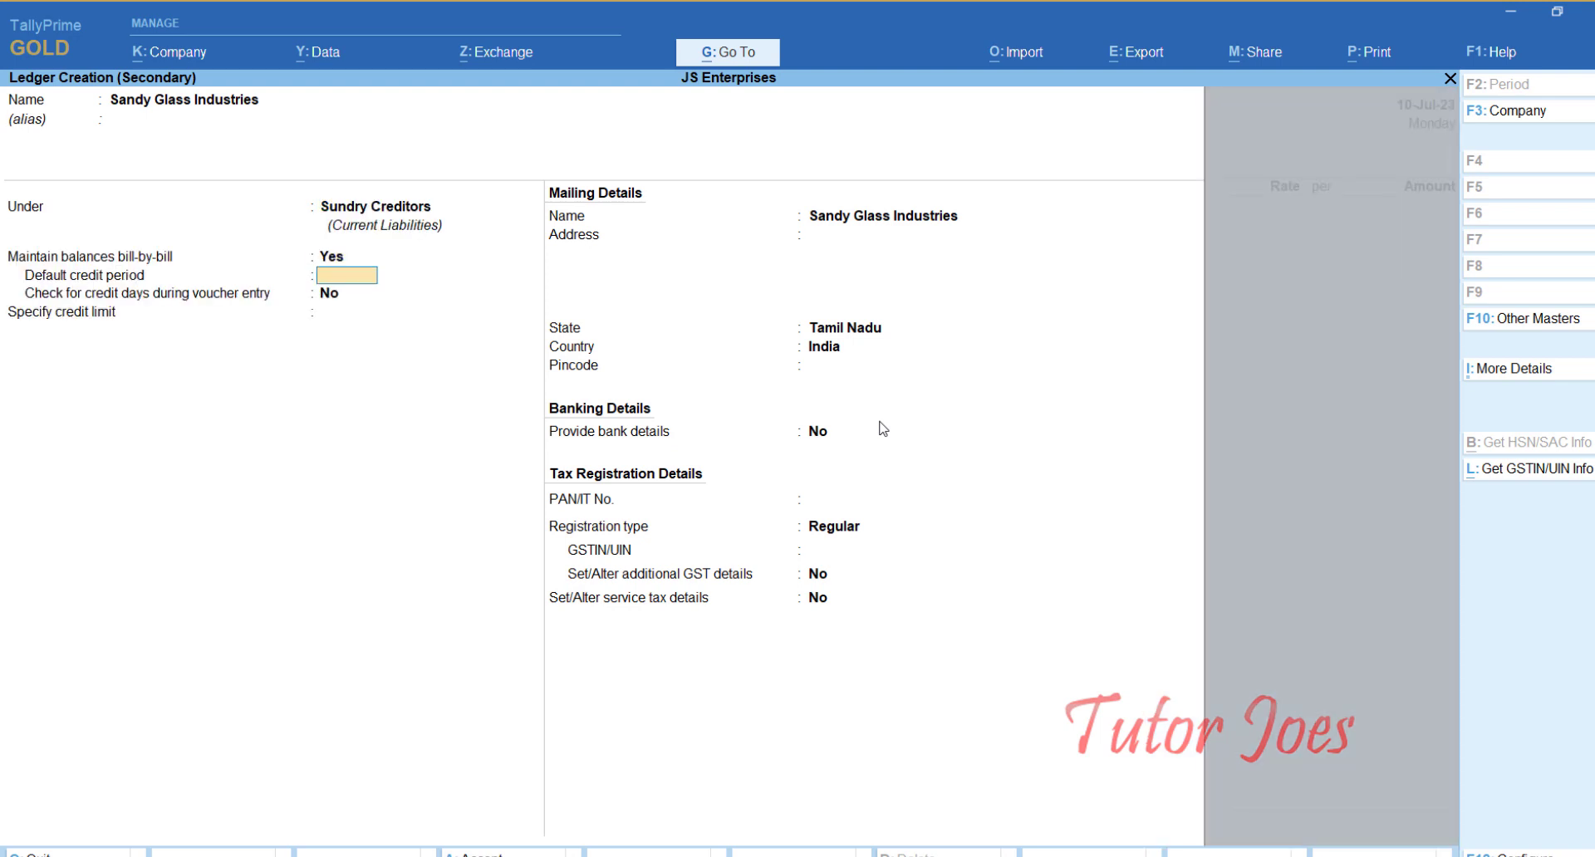
Leave the credit settings and address at their defaults and set the party's state to Bihar
{"action": "key", "text": "Return"}
{"action": "key", "text": "Return"}
{"action": "key", "text": "Return"}
{"action": "key", "text": "Return"}
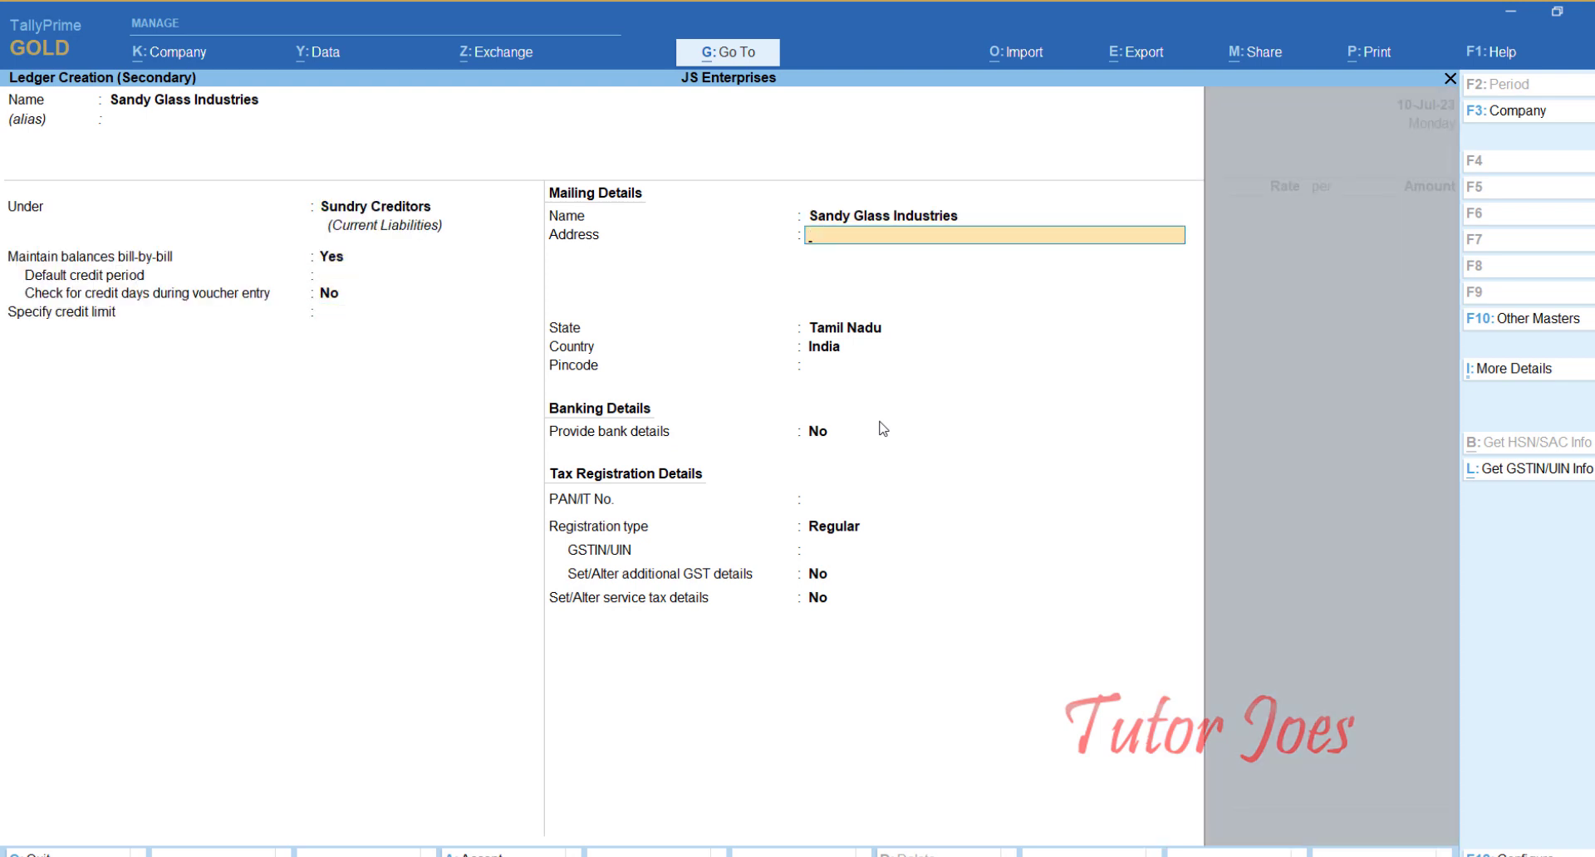
{"action": "key", "text": "Return"}
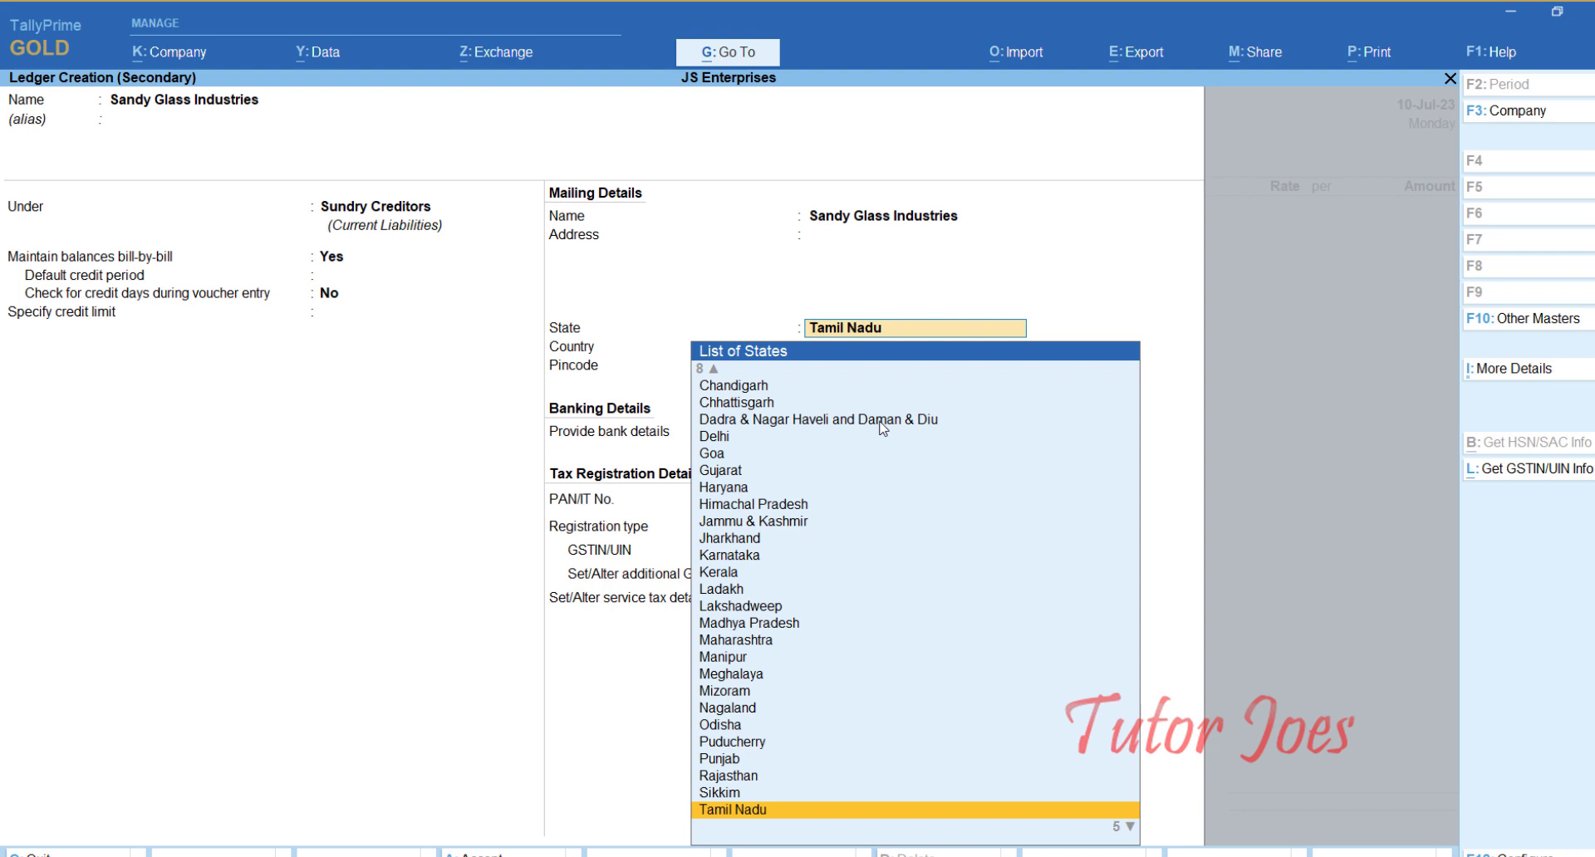
{"action": "type", "text": "Bi"}
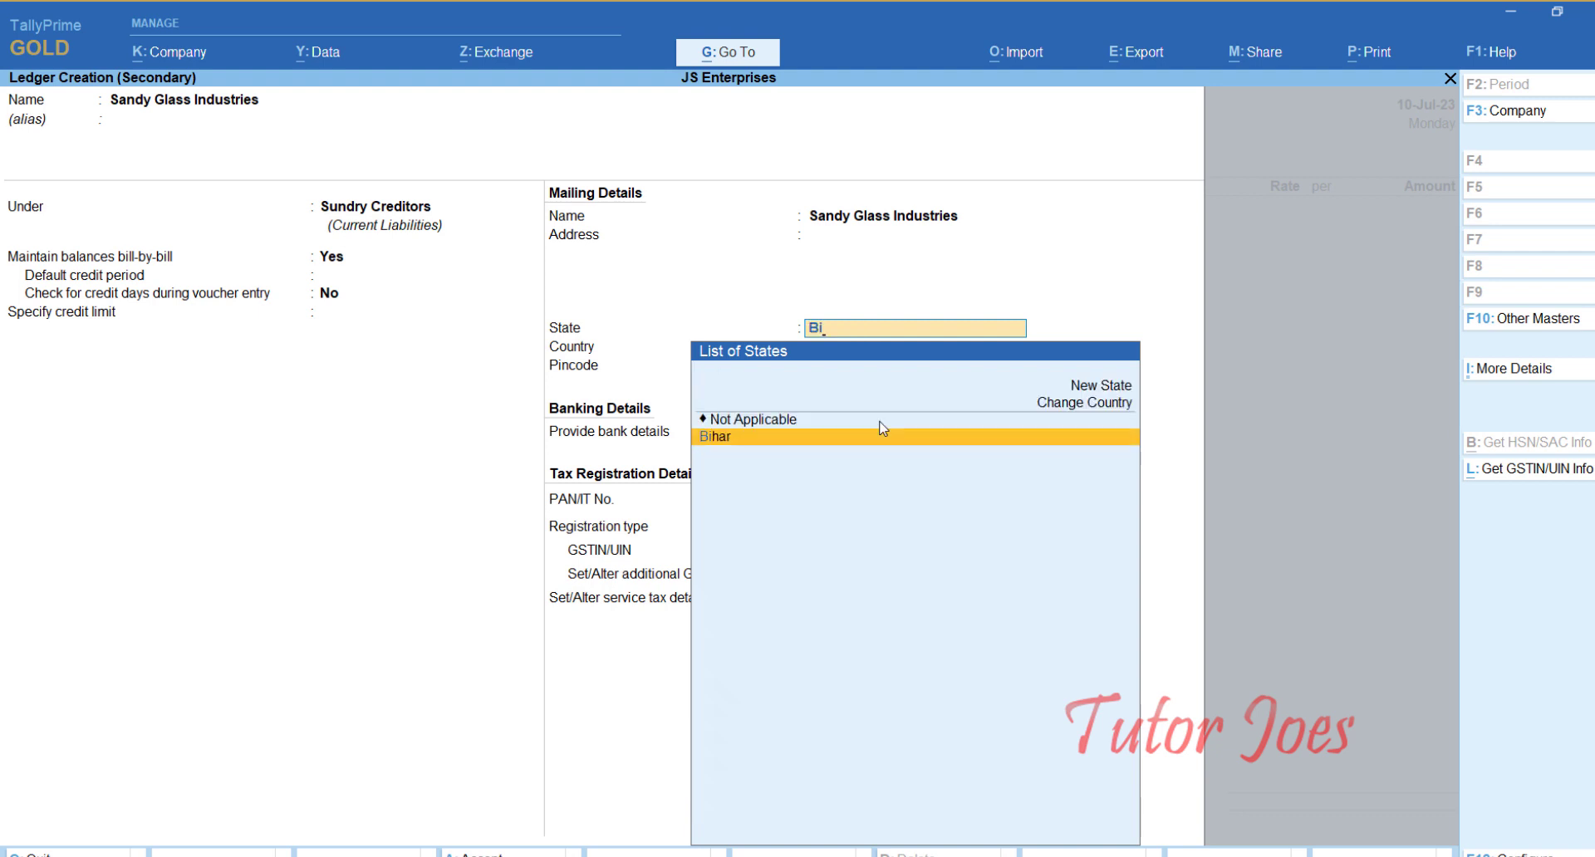
{"action": "key", "text": "Return"}
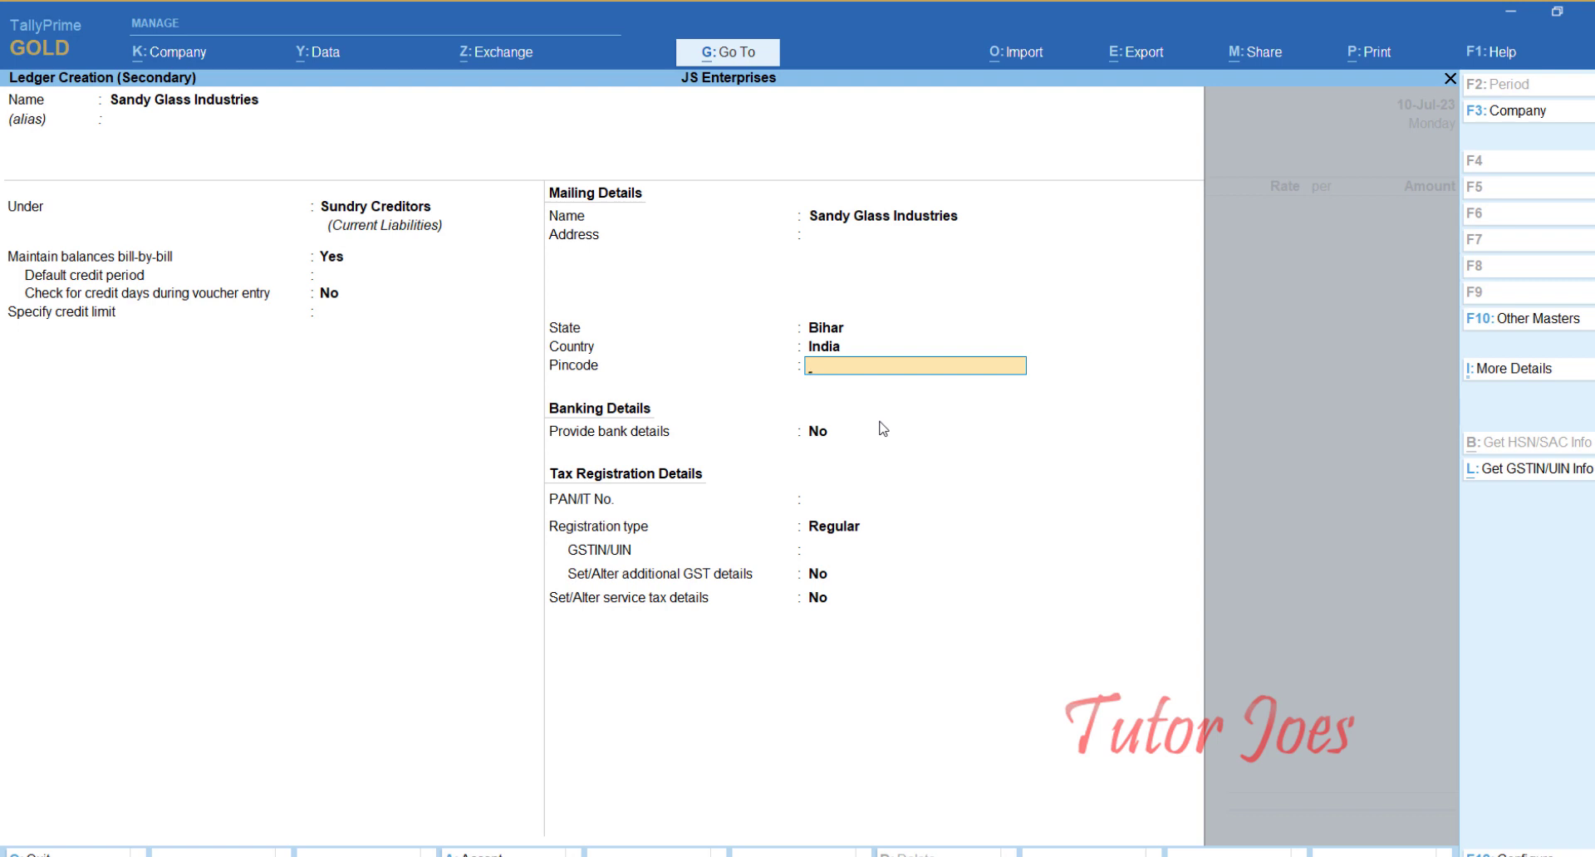
Keep the registration type Regular, paste the party's GSTIN, and save the ledger
{"action": "key", "text": "Return"}
{"action": "key", "text": "Return"}
{"action": "key", "text": "Return"}
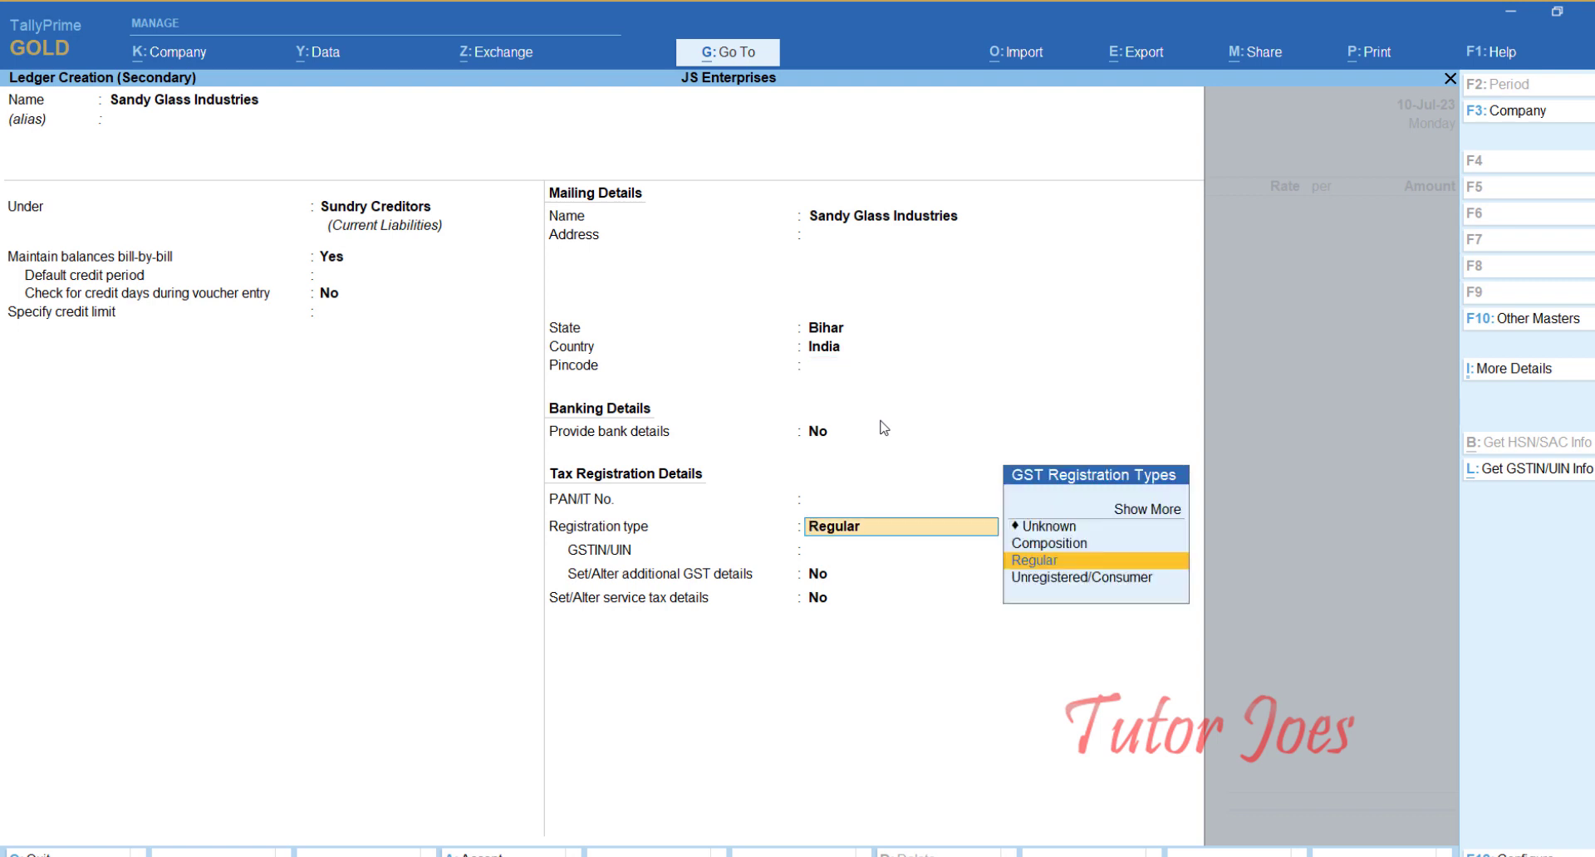
{"action": "key", "text": "Return"}
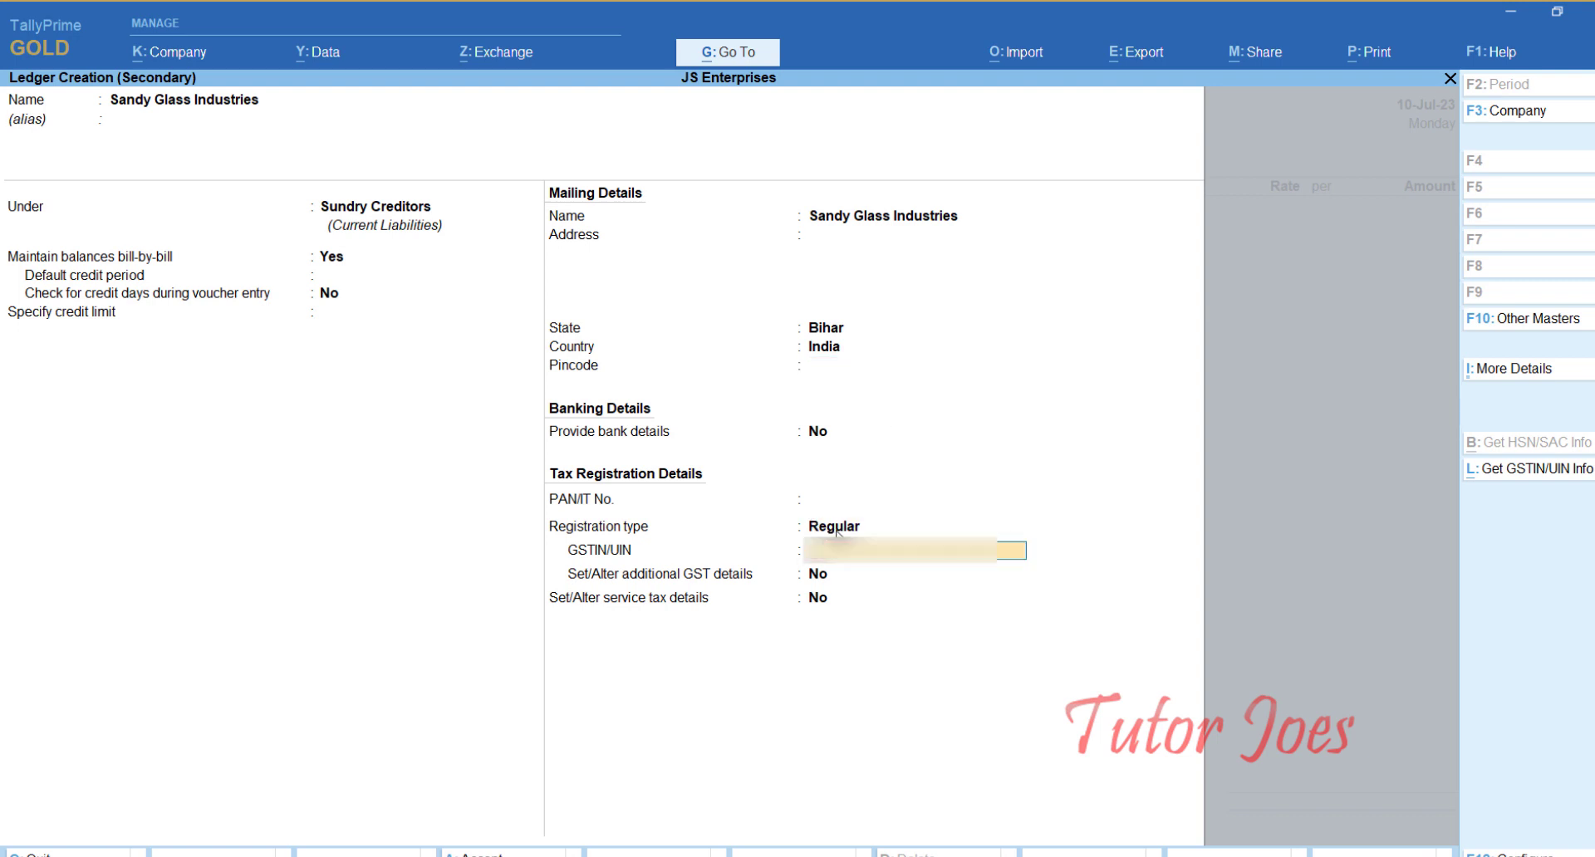
{"action": "key", "text": "ctrl+v"}
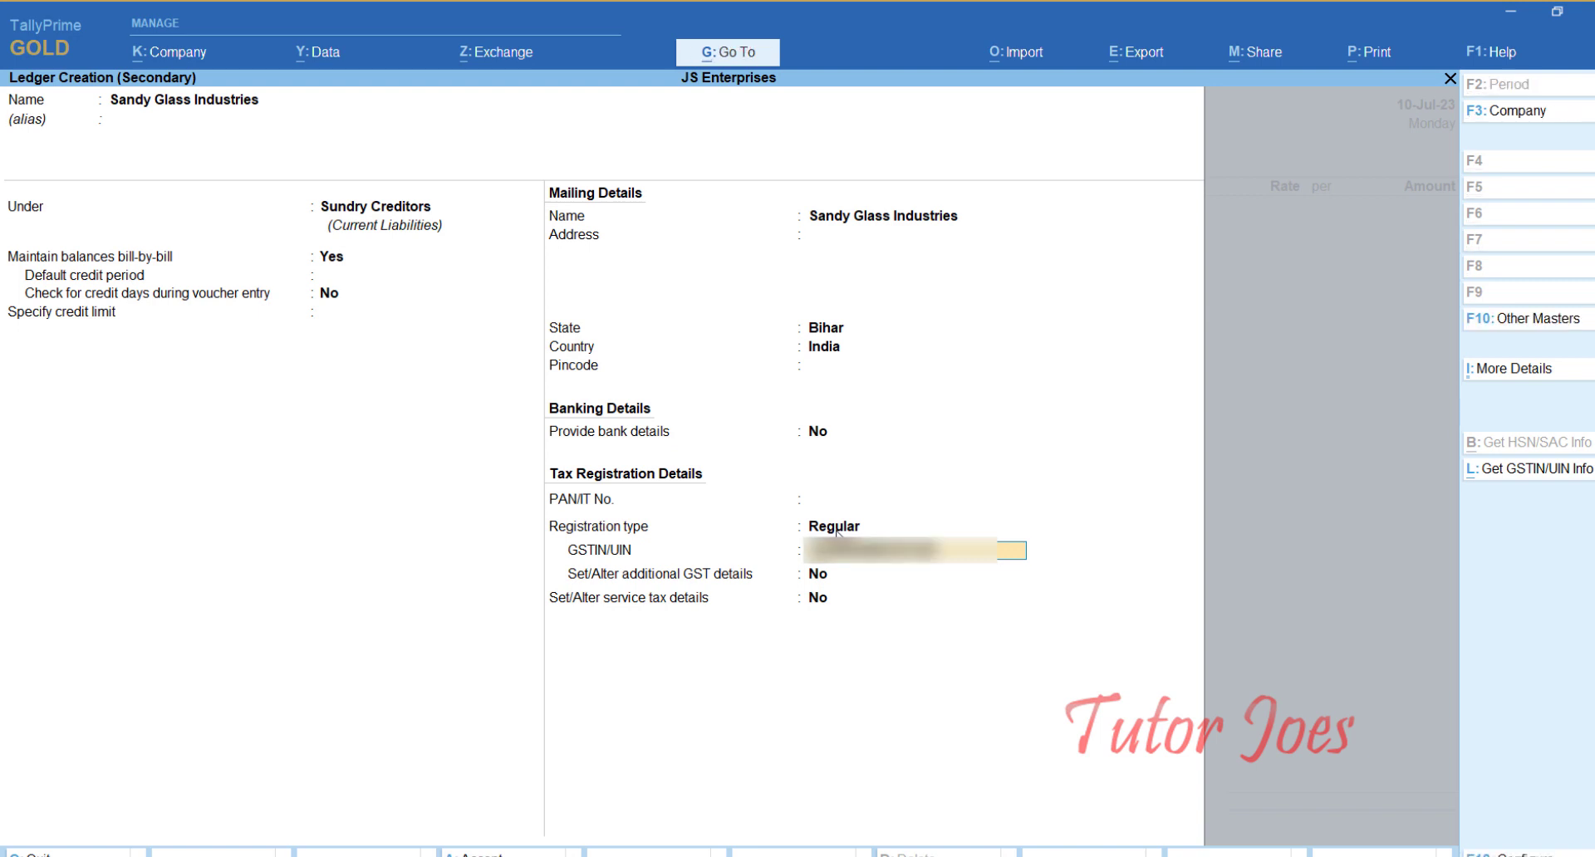
{"action": "key", "text": "Return"}
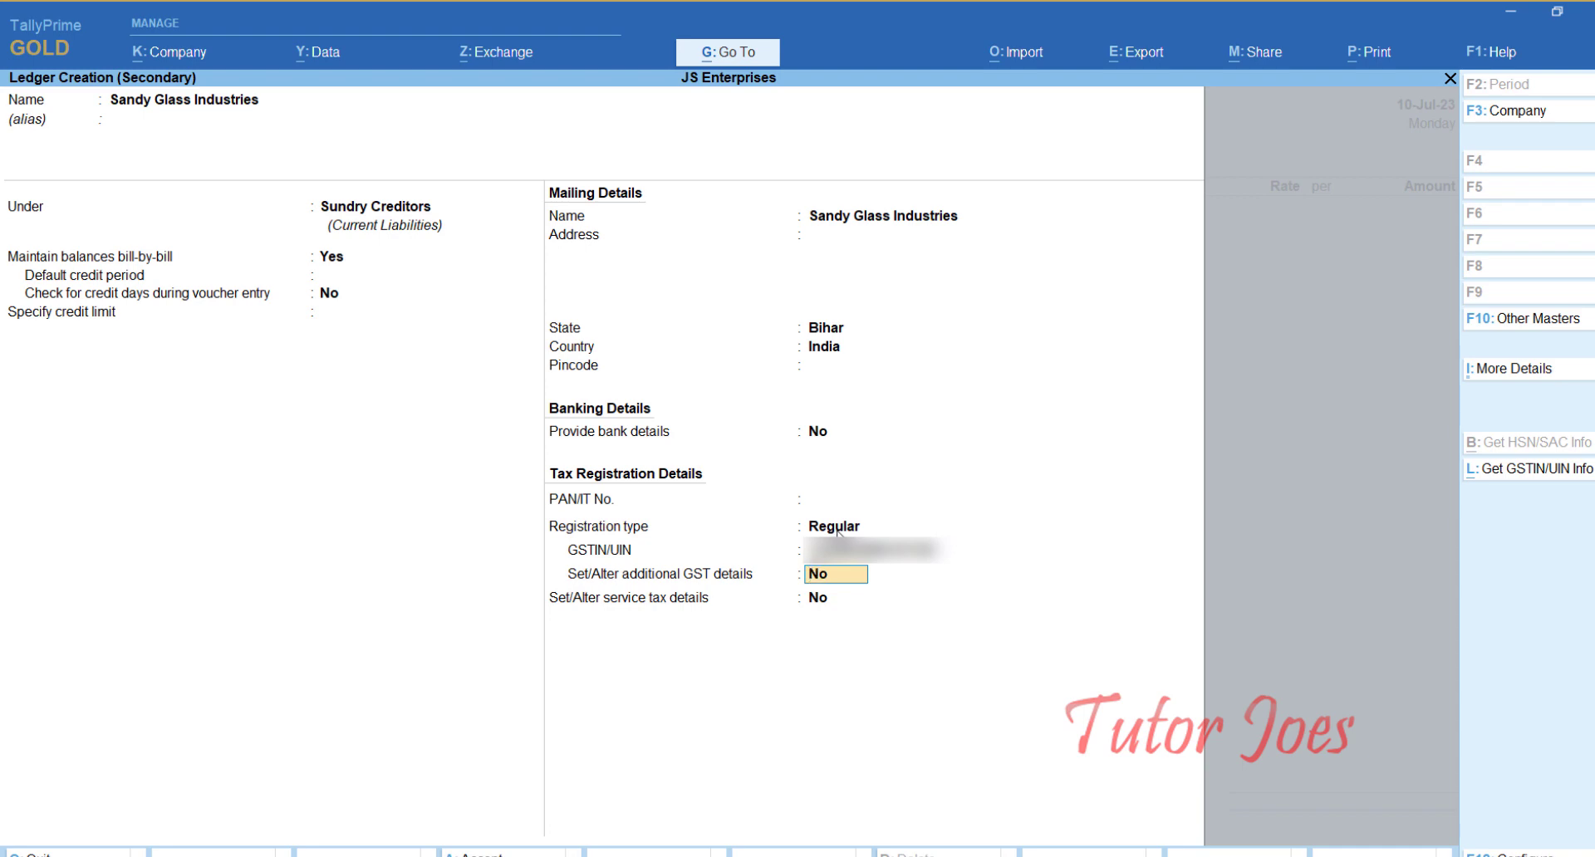
{"action": "key", "text": "Return"}
{"action": "key", "text": "Return"}
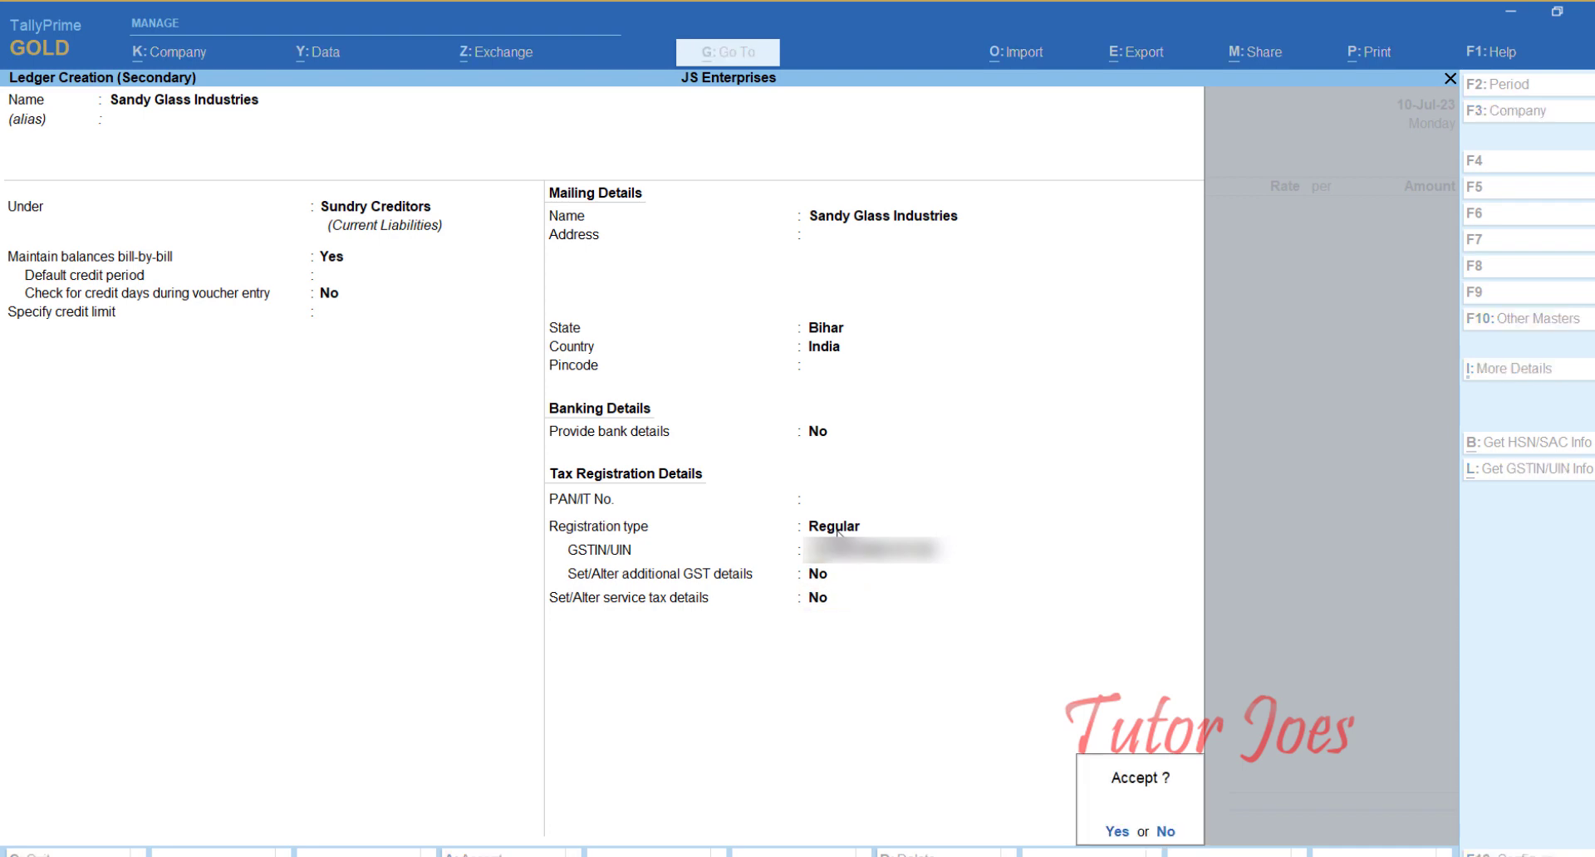
{"action": "key", "text": "Return"}
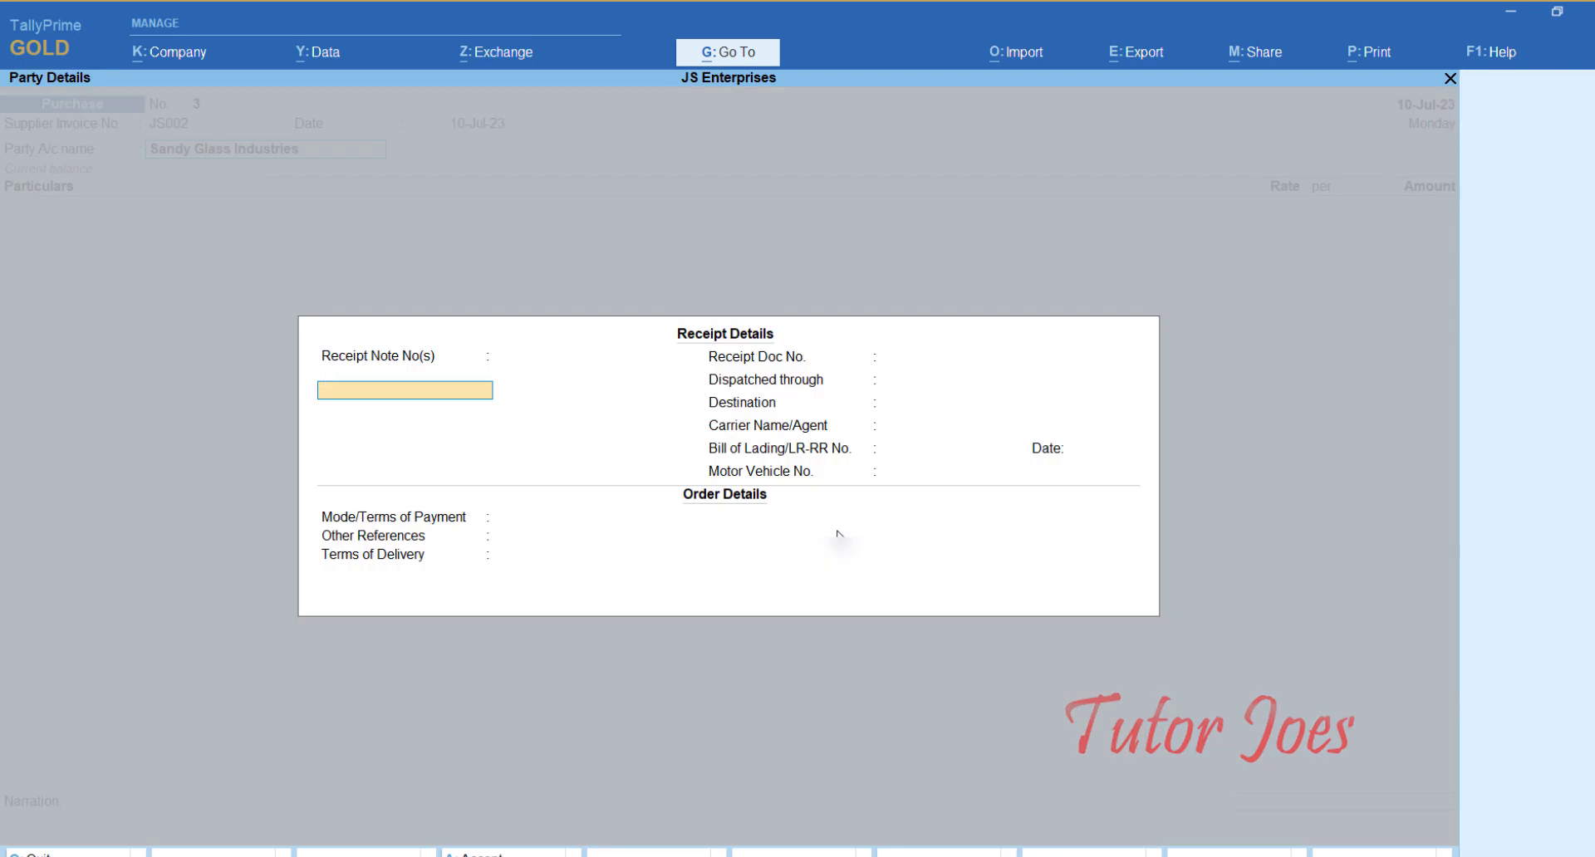
Skip through the receipt and order details, leaving all fields blank
{"action": "key", "text": "Return"}
{"action": "key", "text": "Return"}
{"action": "key", "text": "Return"}
{"action": "key", "text": "Return"}
{"action": "key", "text": "Return"}
{"action": "key", "text": "Return"}
{"action": "key", "text": "Return"}
{"action": "key", "text": "Return"}
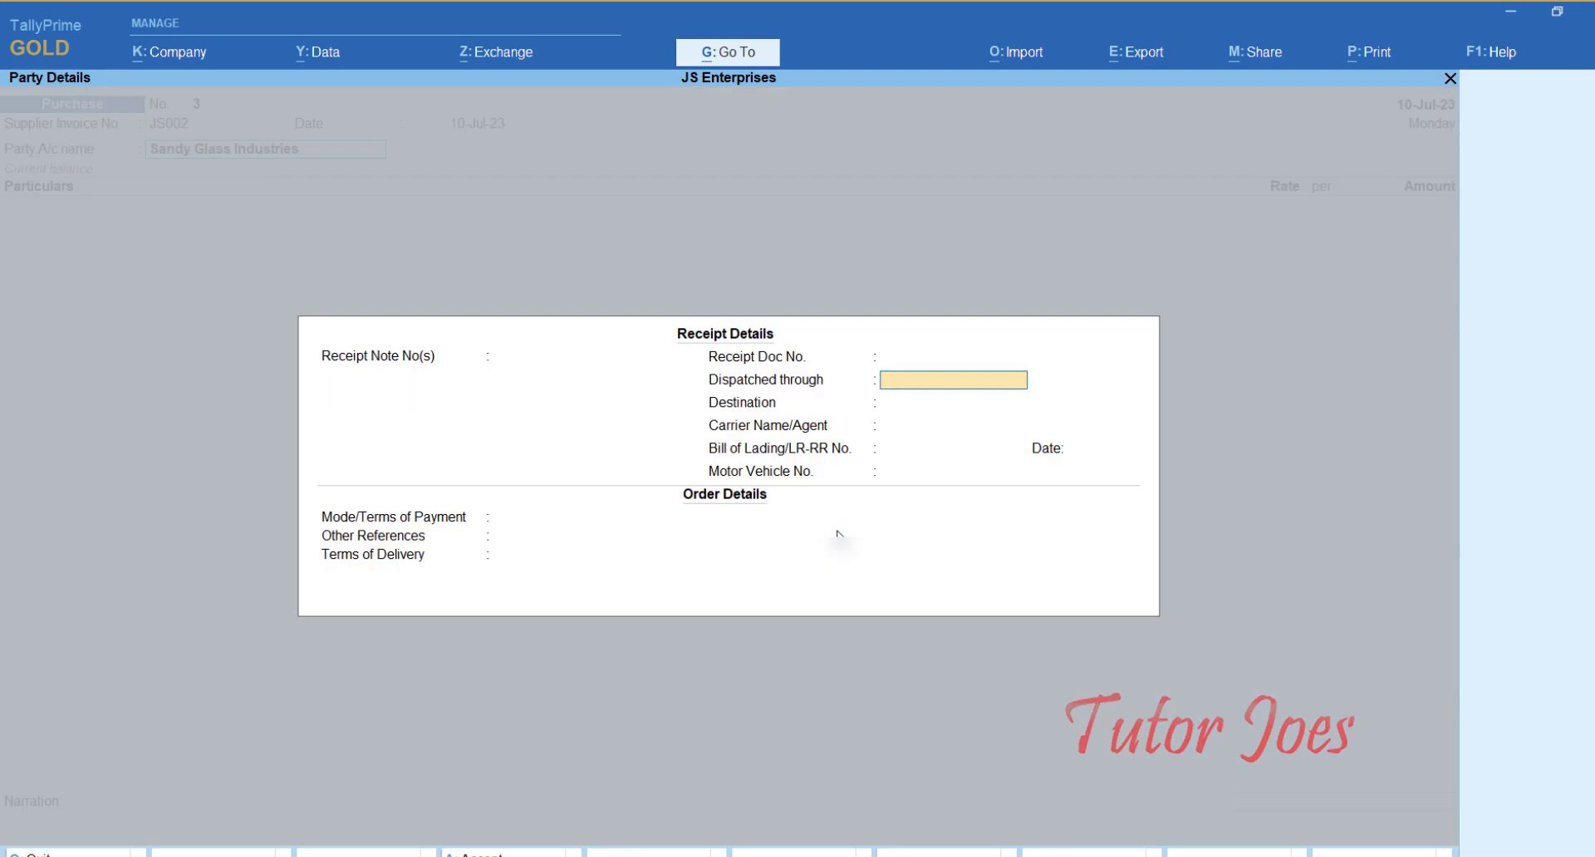
{"action": "key", "text": "Return"}
{"action": "key", "text": "Return"}
{"action": "key", "text": "Return"}
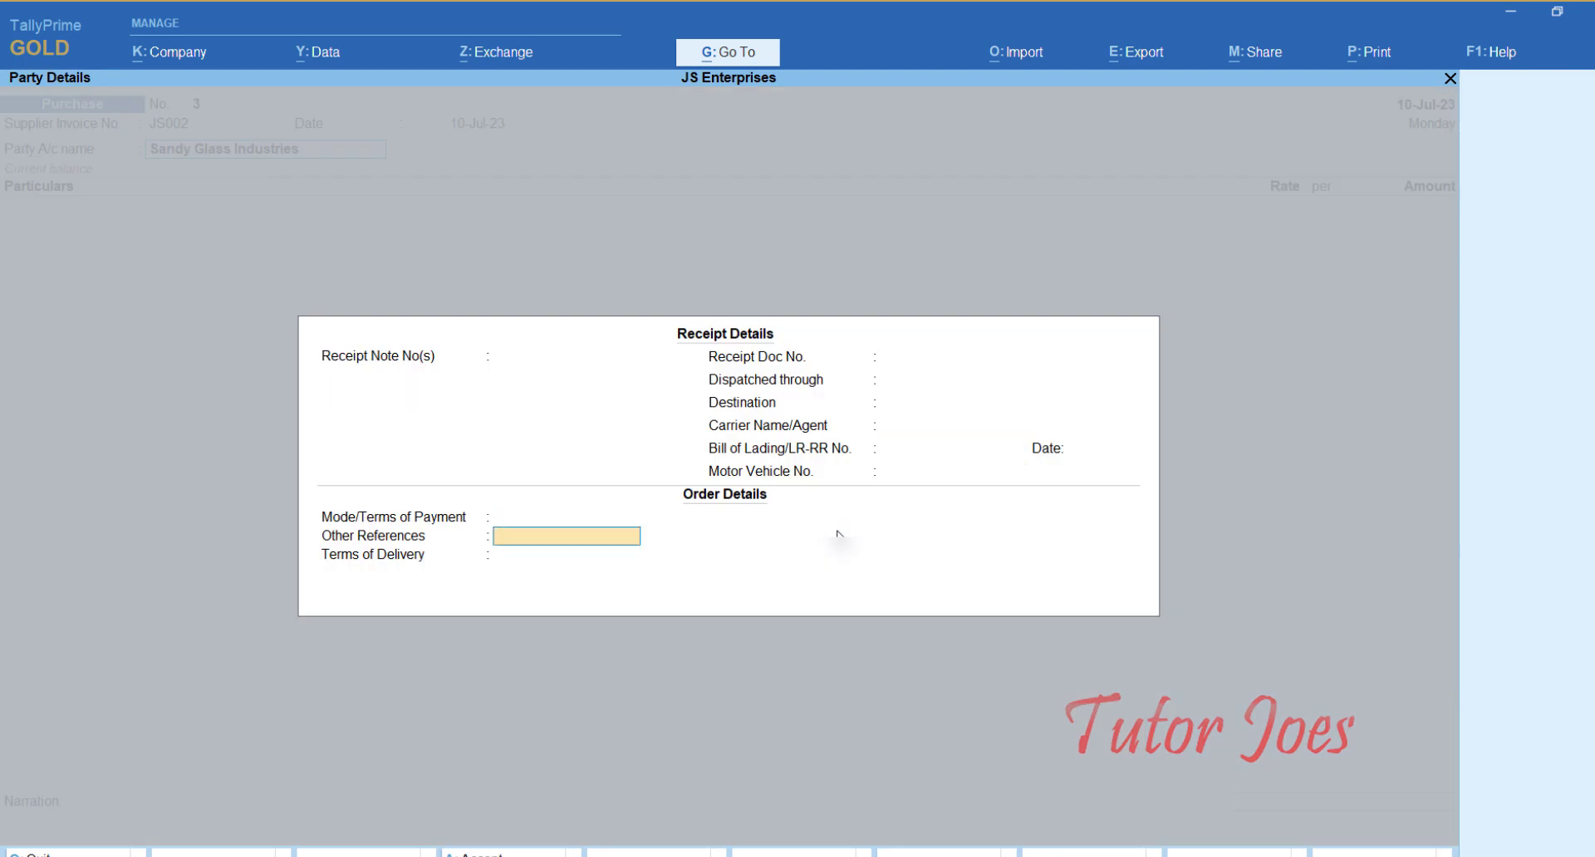
{"action": "key", "text": "Return"}
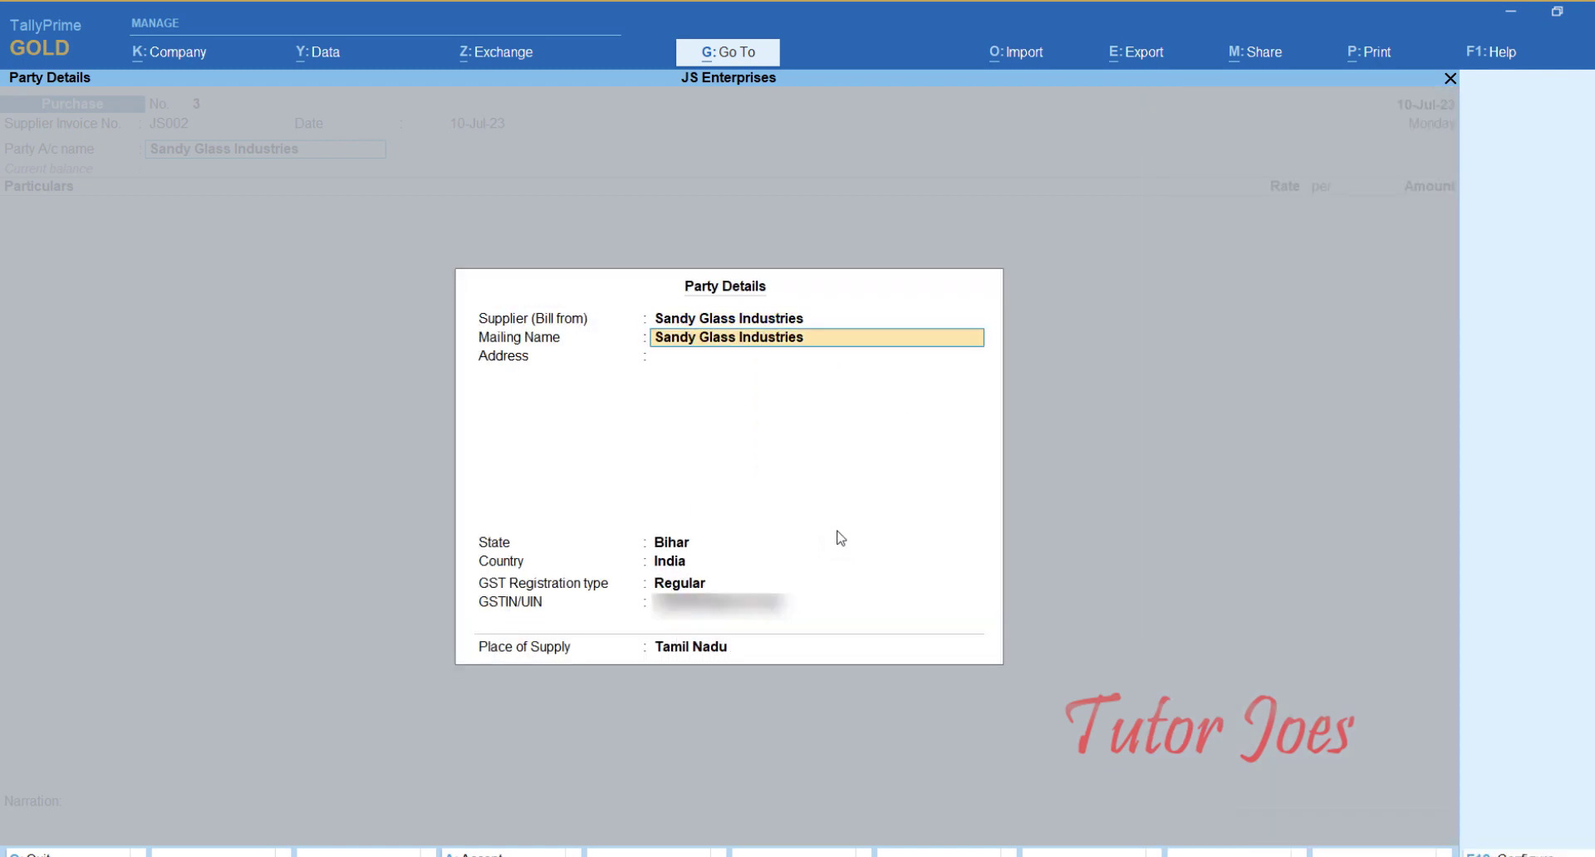
Accept the supplier's party details with GST registration type Regular and place of supply Tamil Nadu
{"action": "key", "text": "Return"}
{"action": "key", "text": "Return"}
{"action": "key", "text": "Return"}
{"action": "key", "text": "Return"}
{"action": "key", "text": "Return"}
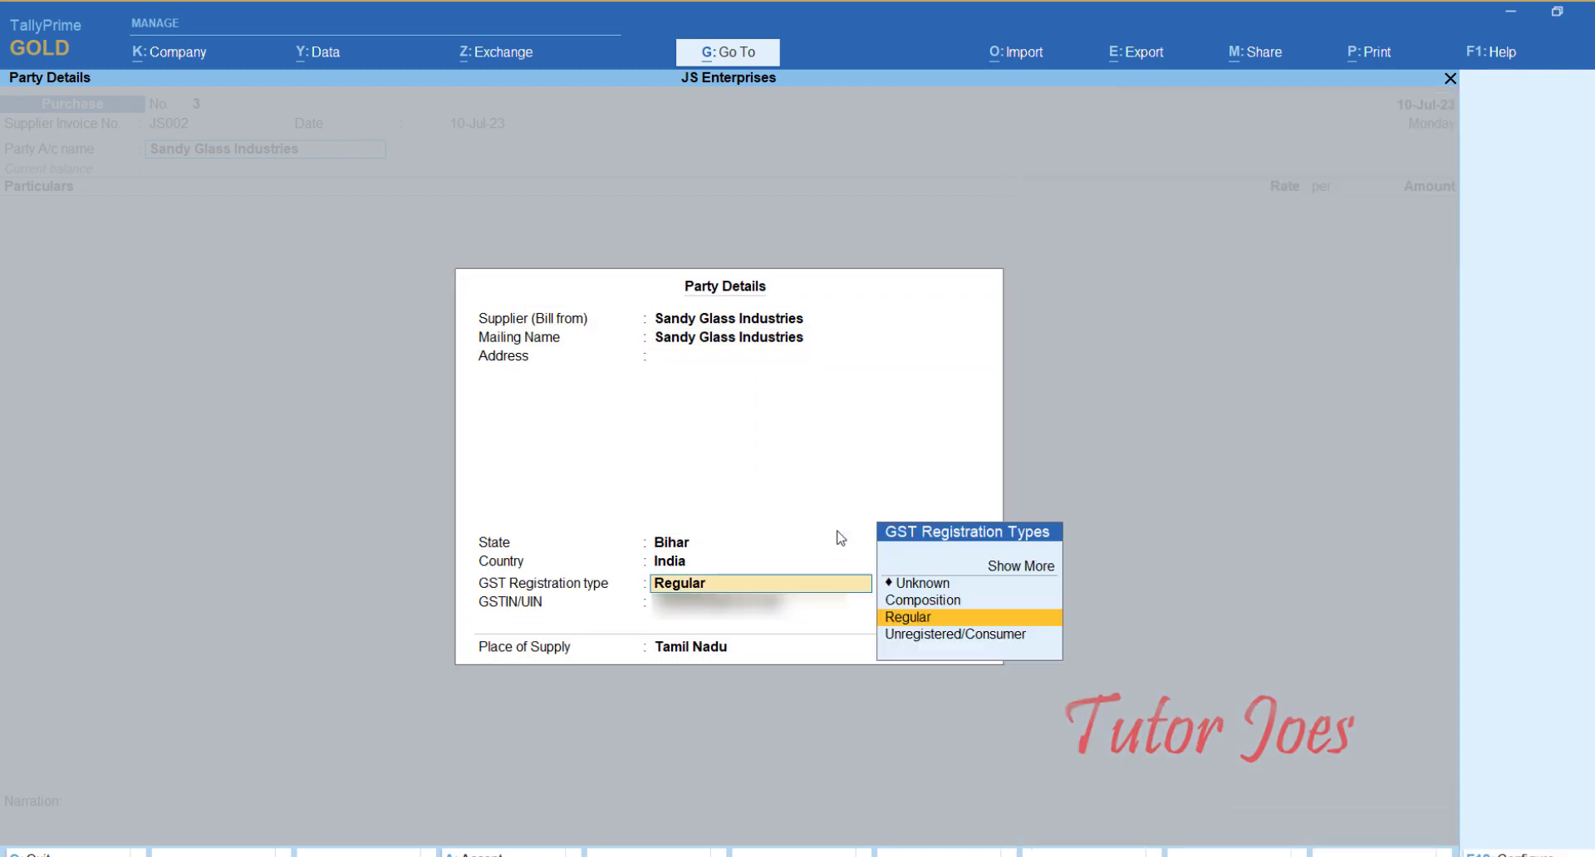
{"action": "key", "text": "Return"}
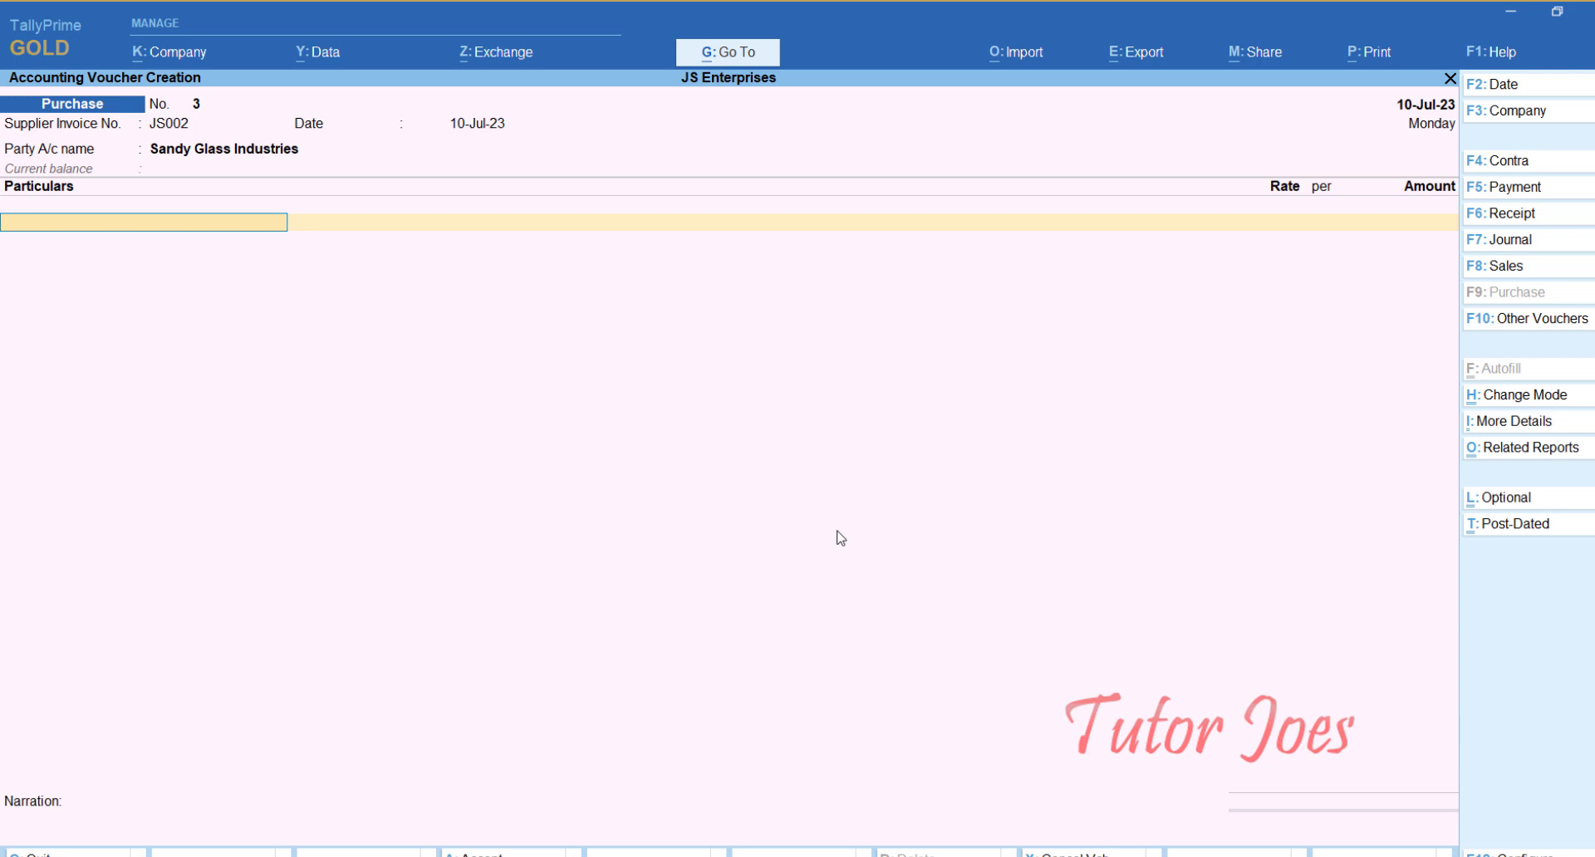
Create a new ledger named "Window Cleaning Service- Expense" from the voucher's particulars
{"action": "key", "text": "alt"}
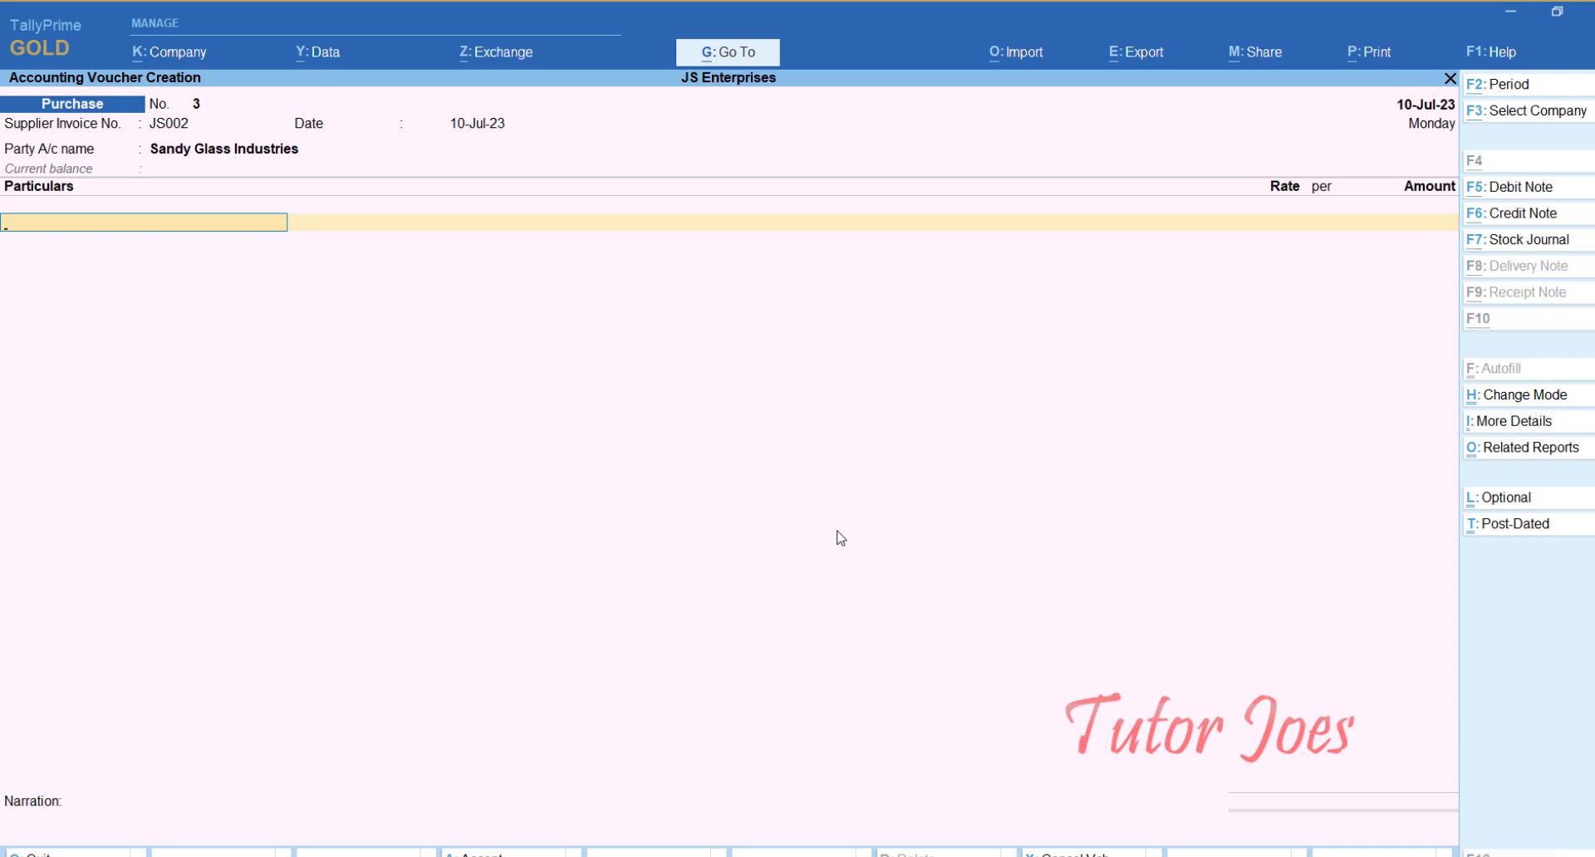
{"action": "key", "text": "alt+c"}
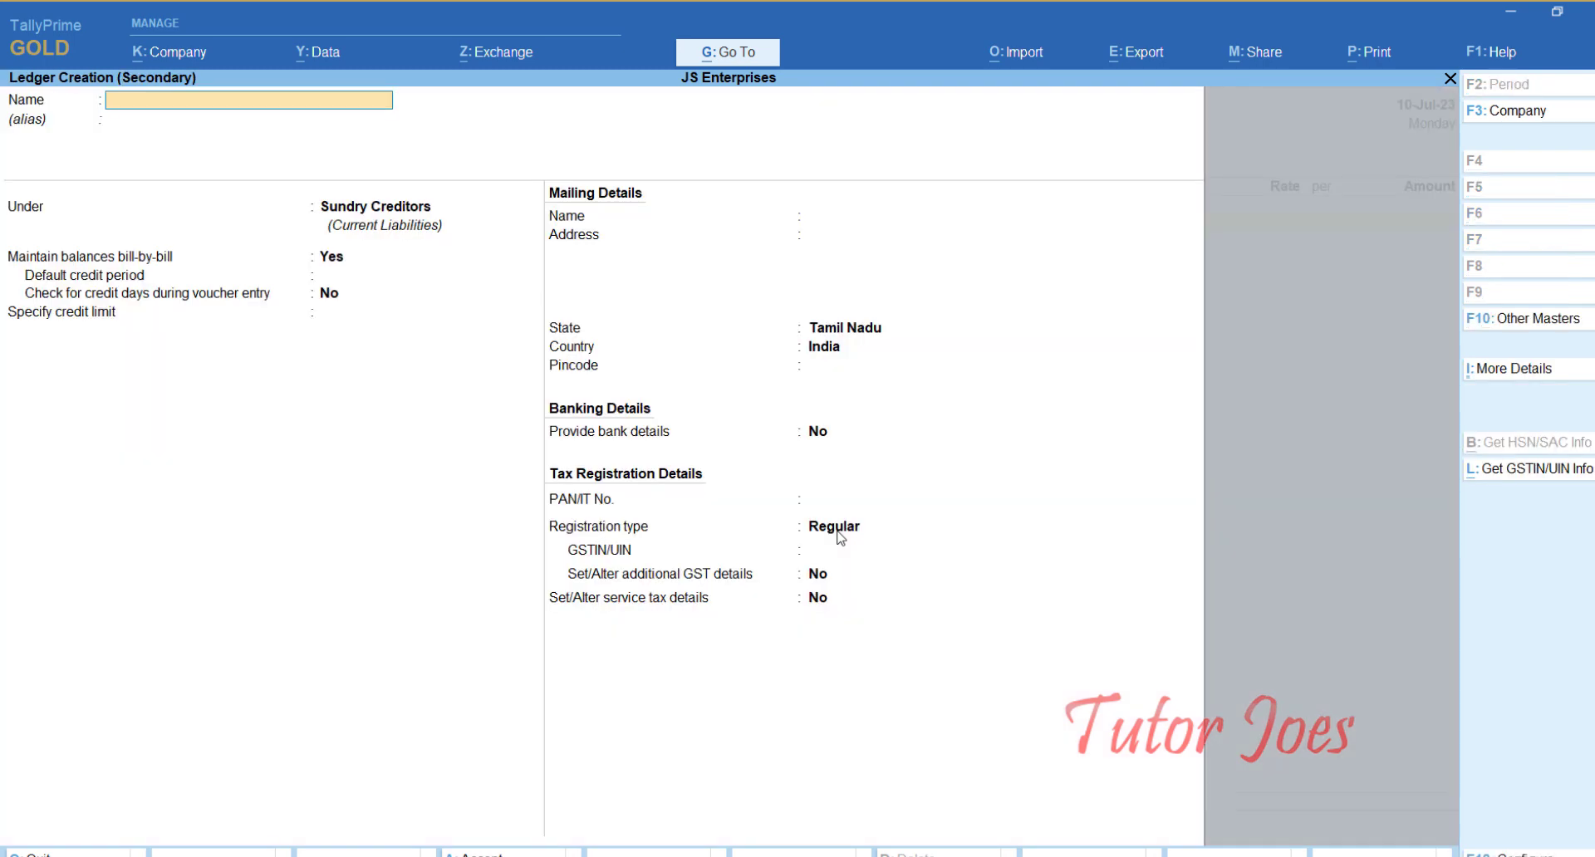
{"action": "type", "text": "Window Cleaning Ser"}
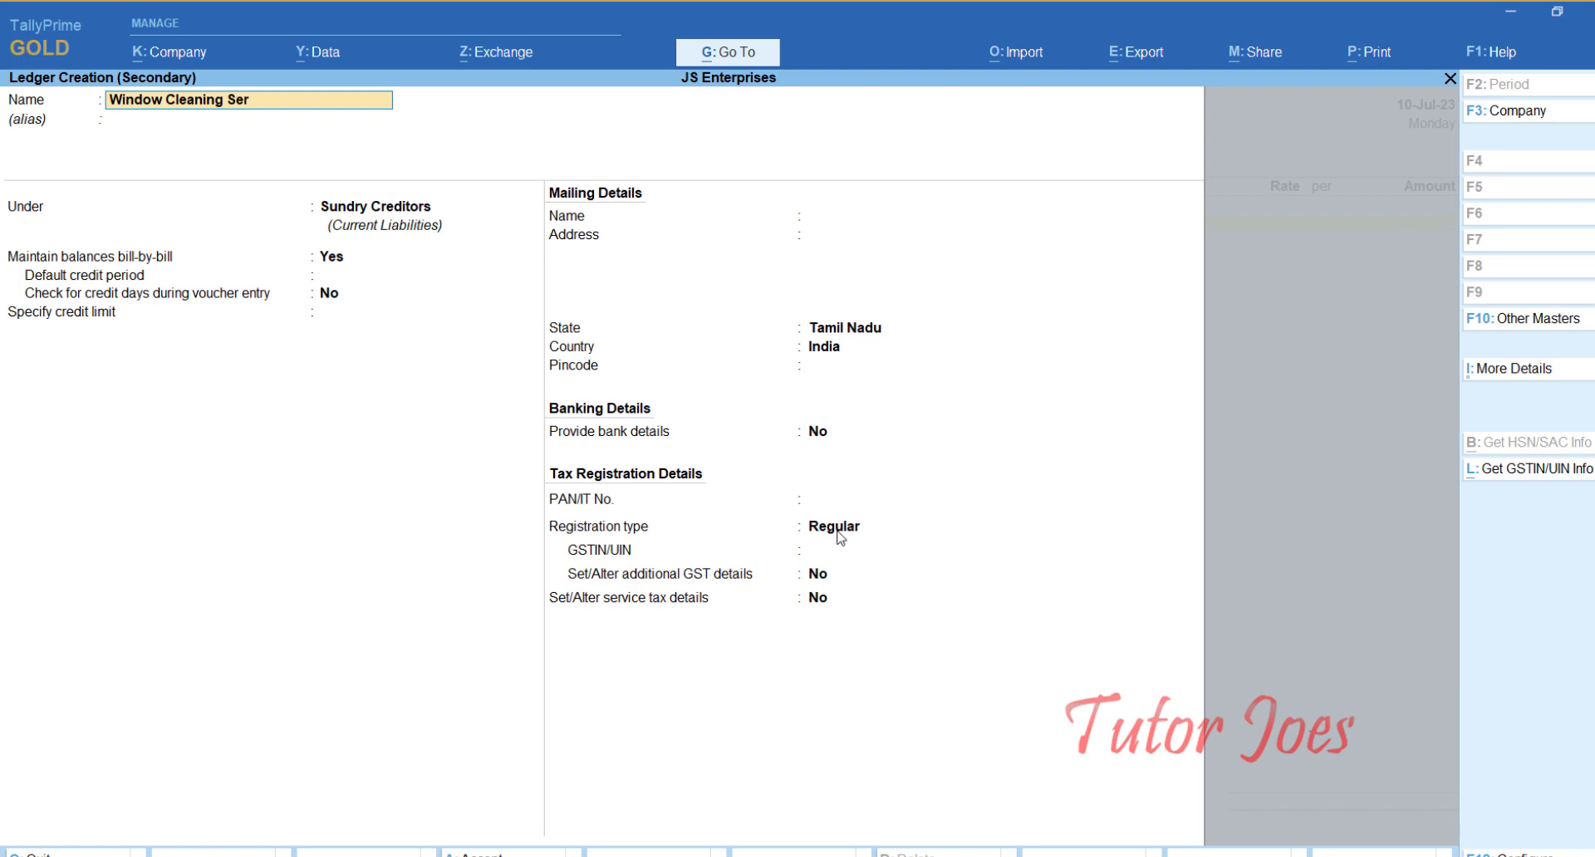
{"action": "type", "text": "vice- Expense"}
{"action": "key", "text": "Return"}
{"action": "key", "text": "Return"}
Place the service ledger under Indirect Expenses and keep its ledger type Not Applicable
{"action": "type", "text": "In"}
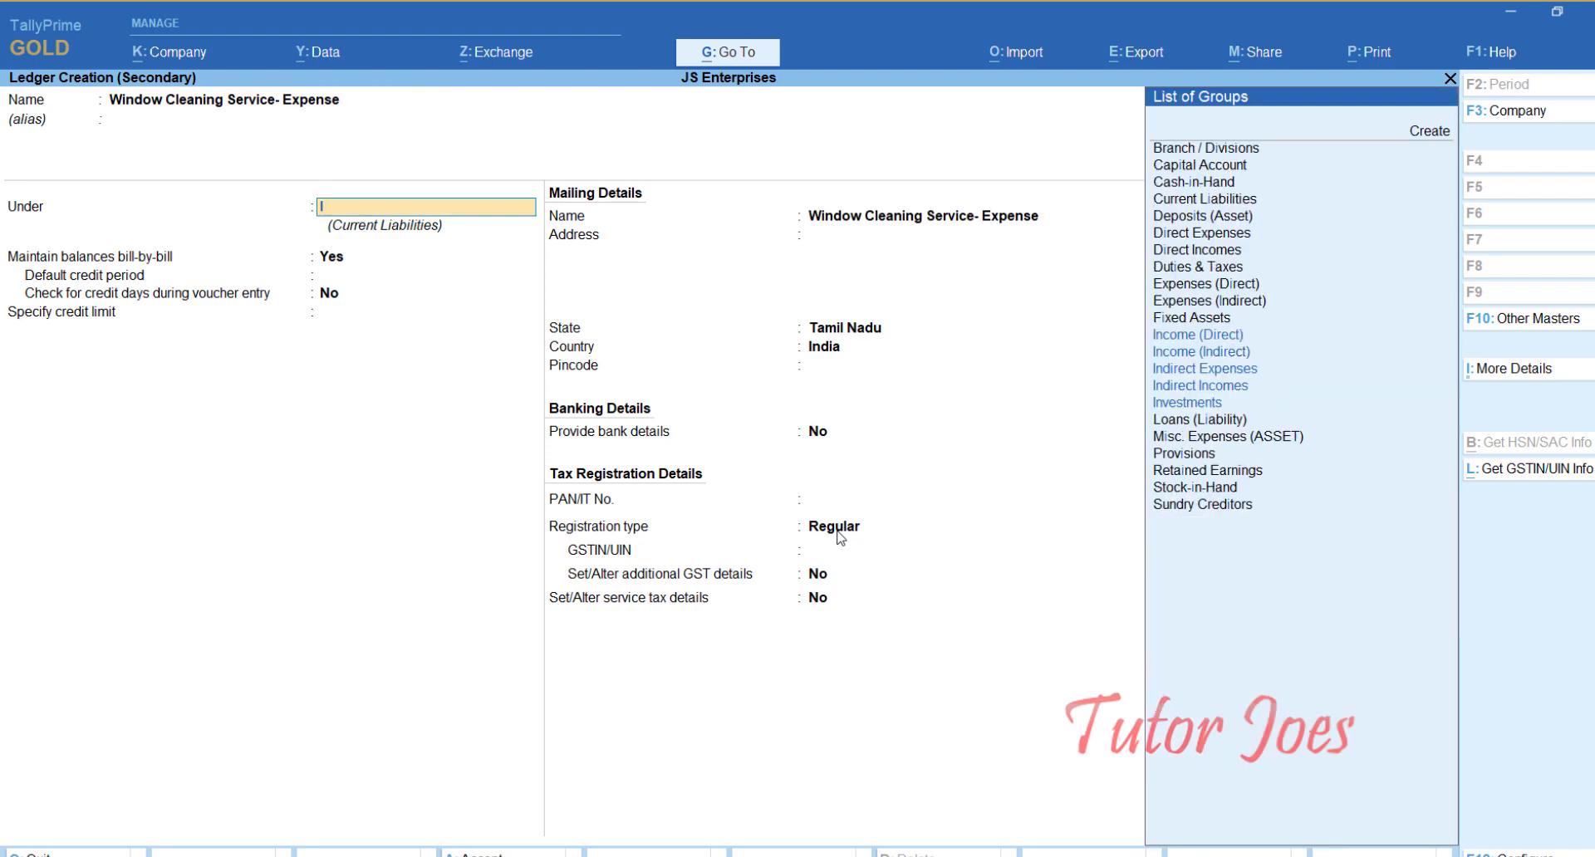
{"action": "key", "text": "Up"}
{"action": "key", "text": "Up"}
{"action": "key", "text": "Up"}
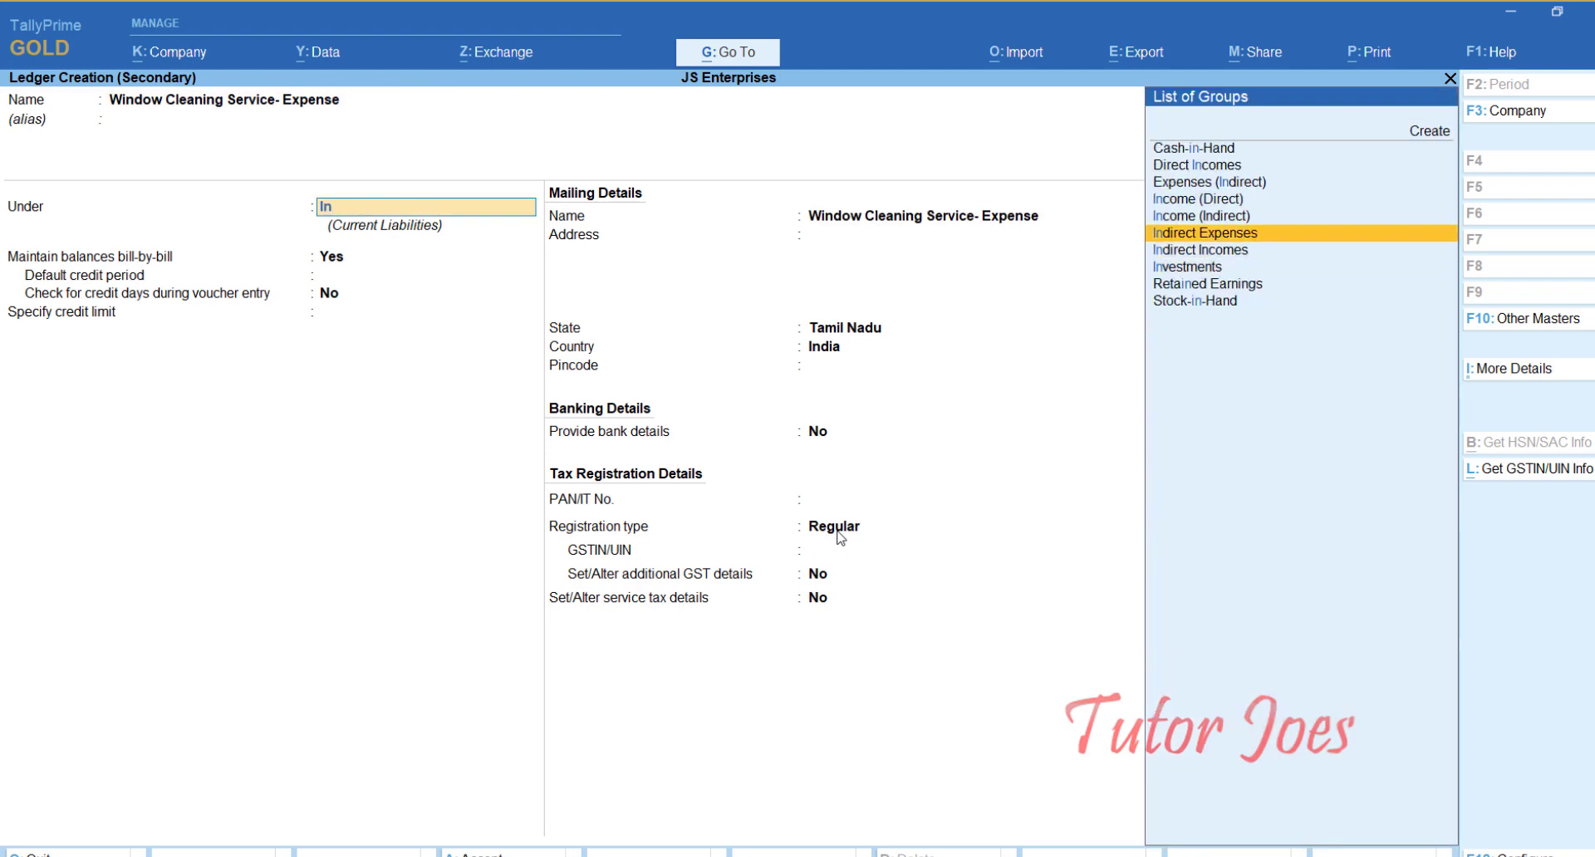
{"action": "key", "text": "Return"}
{"action": "key", "text": "Return"}
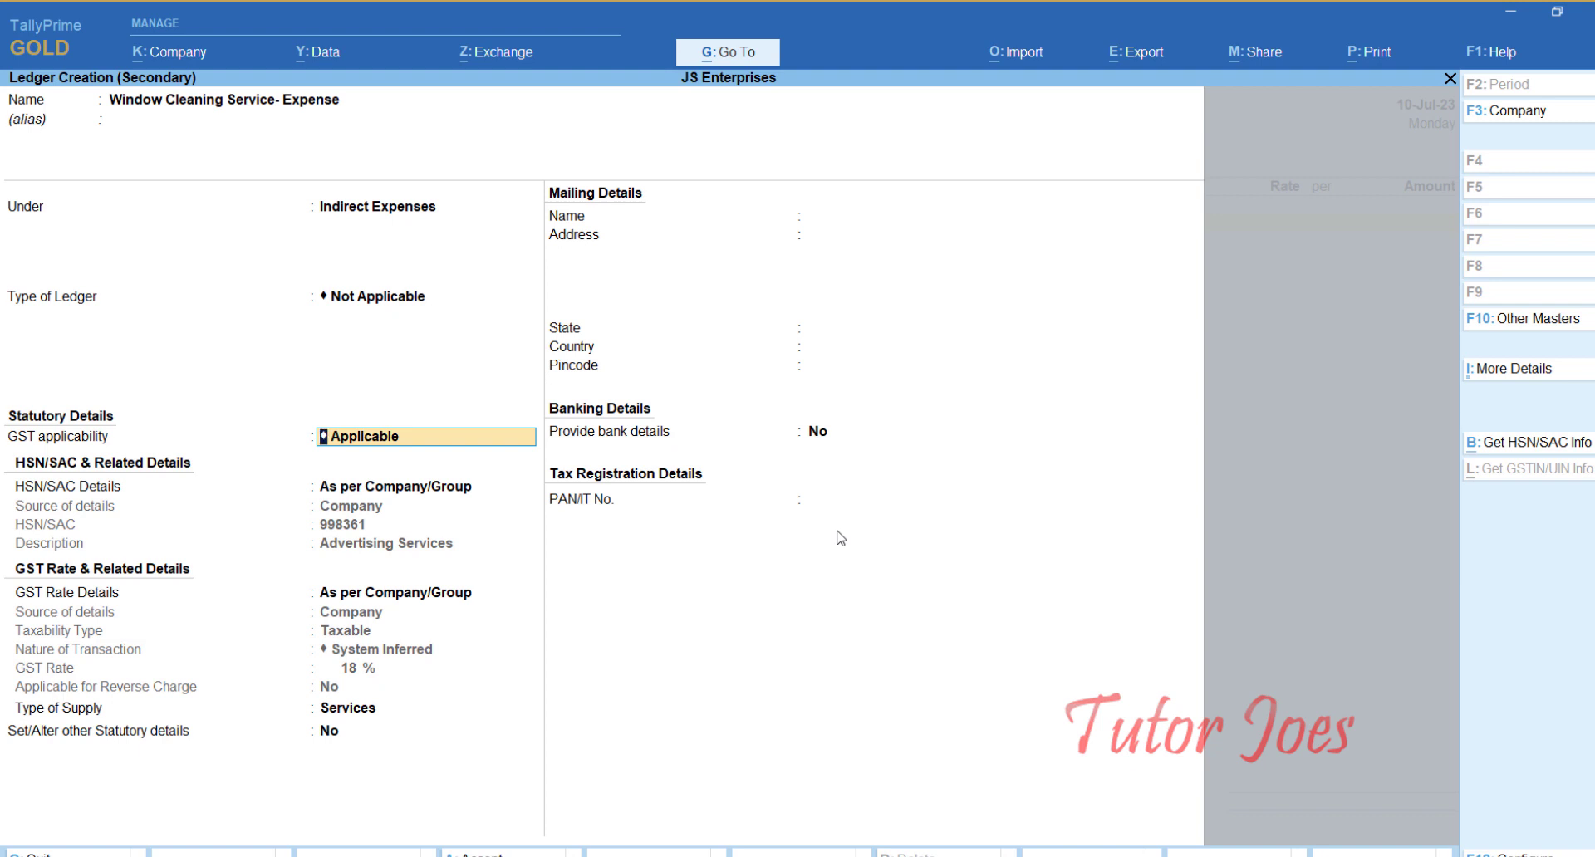
Keep GST applicable and specify the ledger's own HSN/SAC details, with code 998532 and description "Window Cleaning Service"
{"action": "key", "text": "Return"}
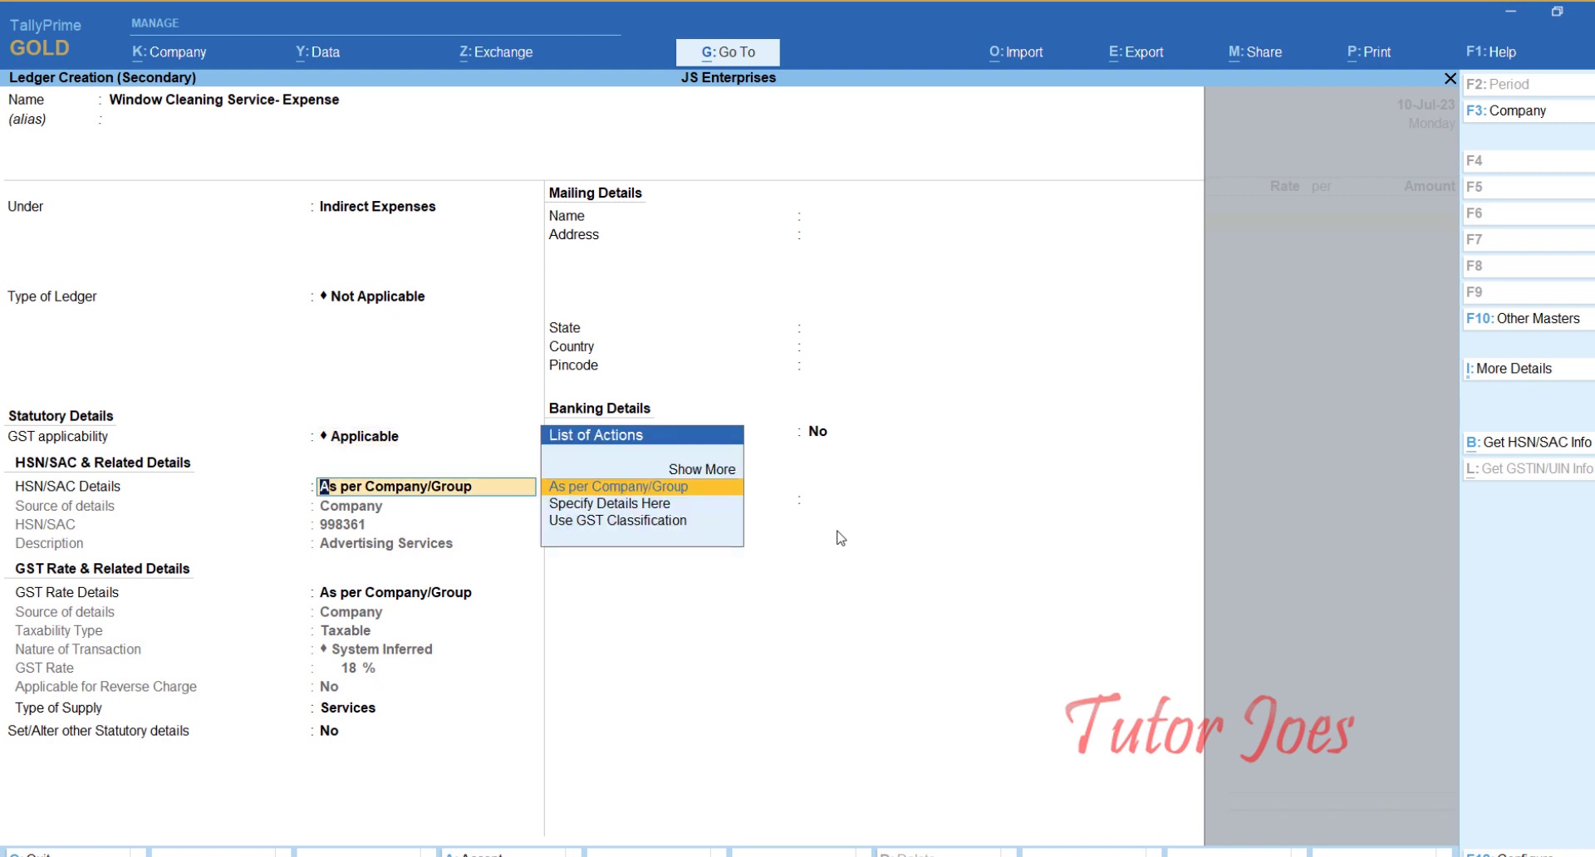
{"action": "key", "text": "Down"}
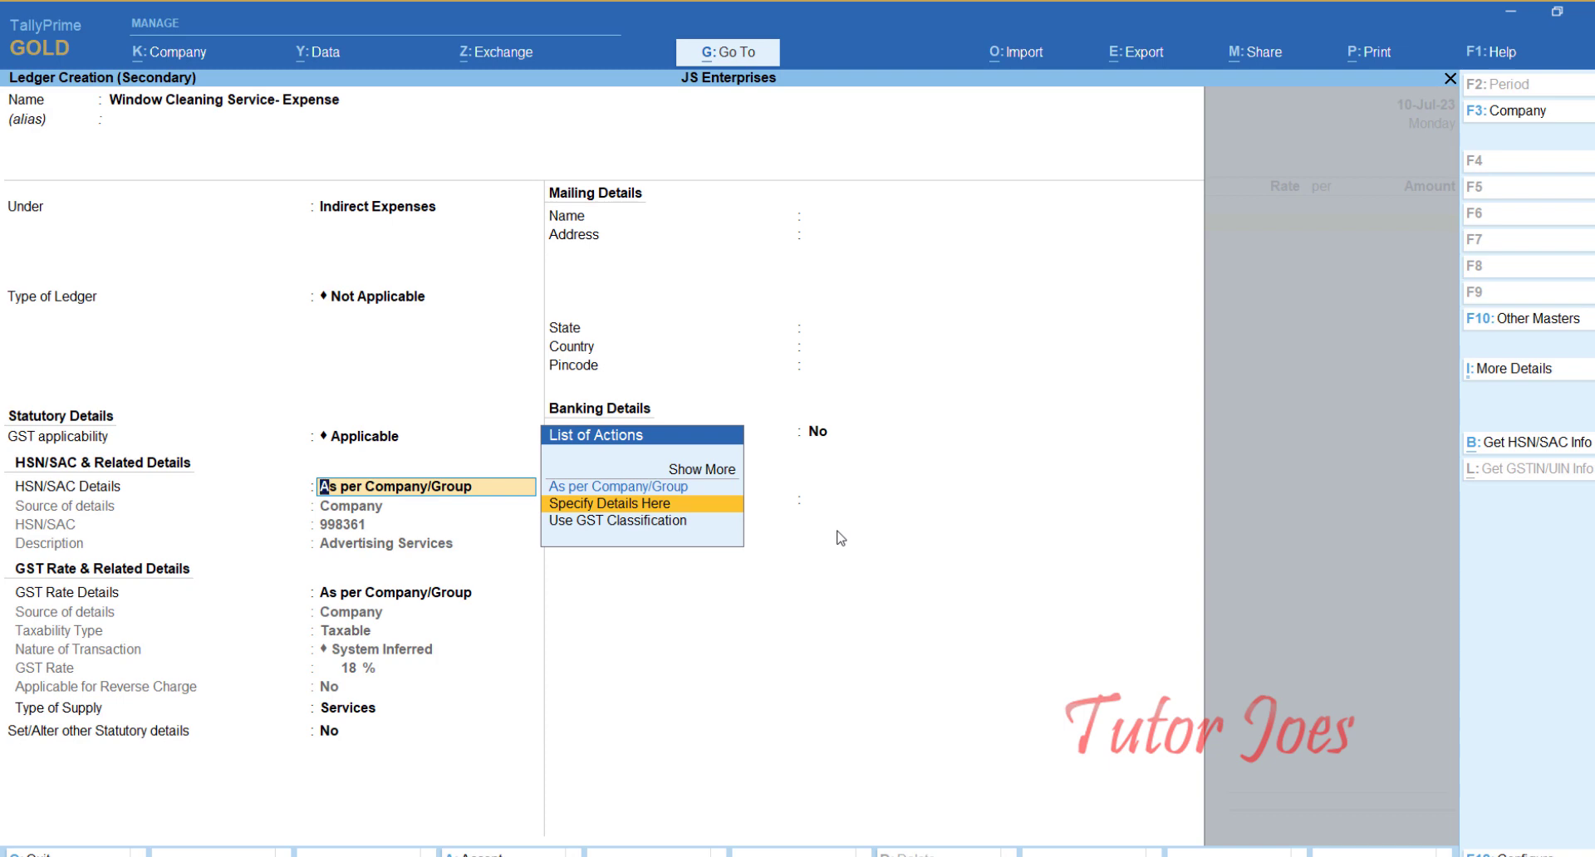
{"action": "key", "text": "Return"}
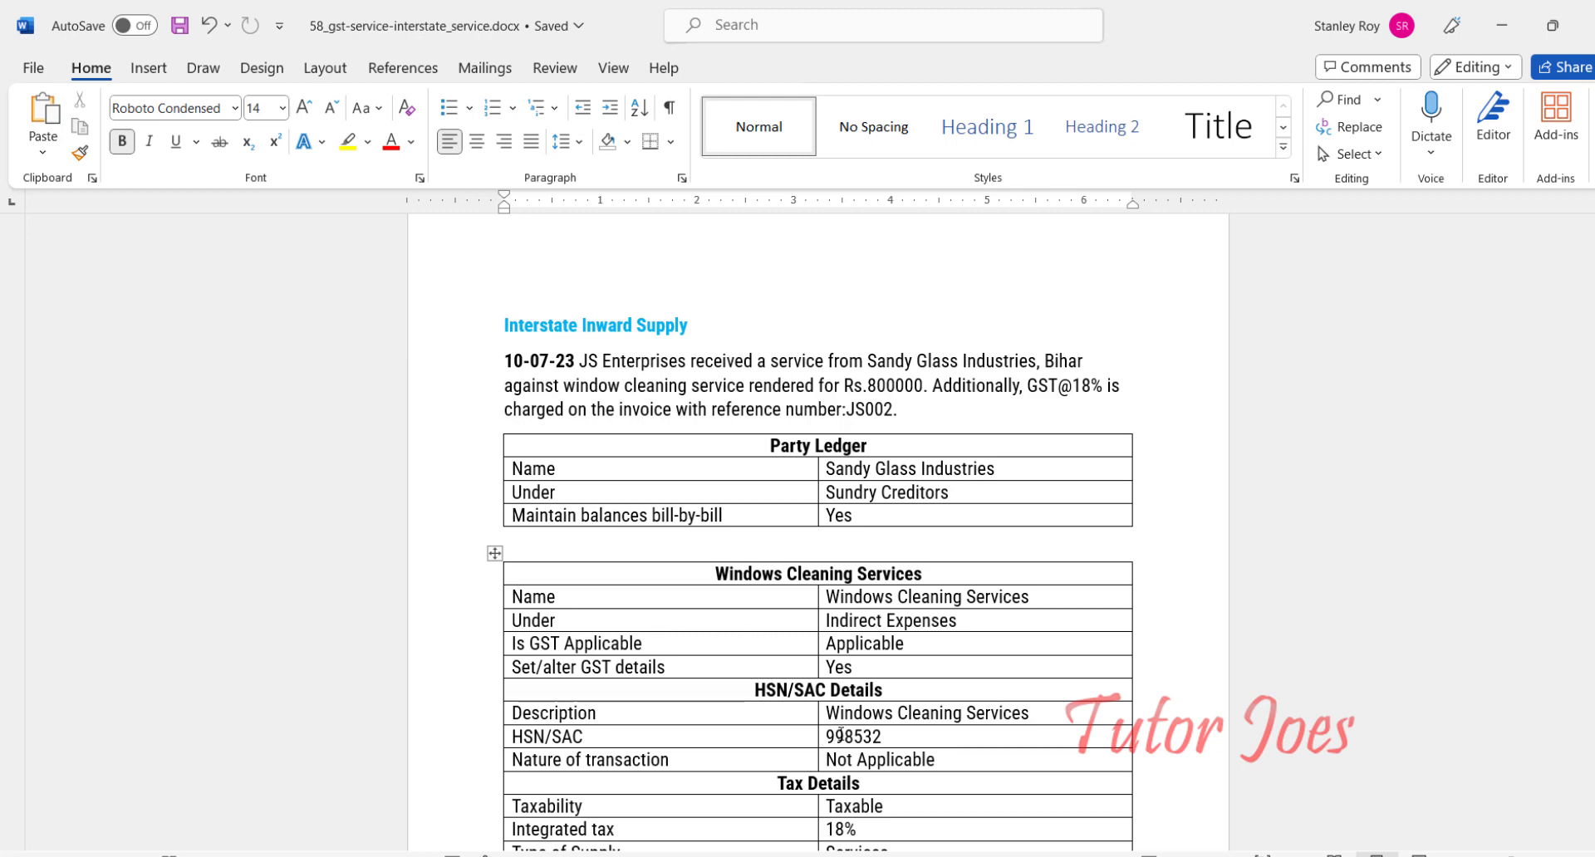
{"action": "double_click", "coordinate": [841, 736]}
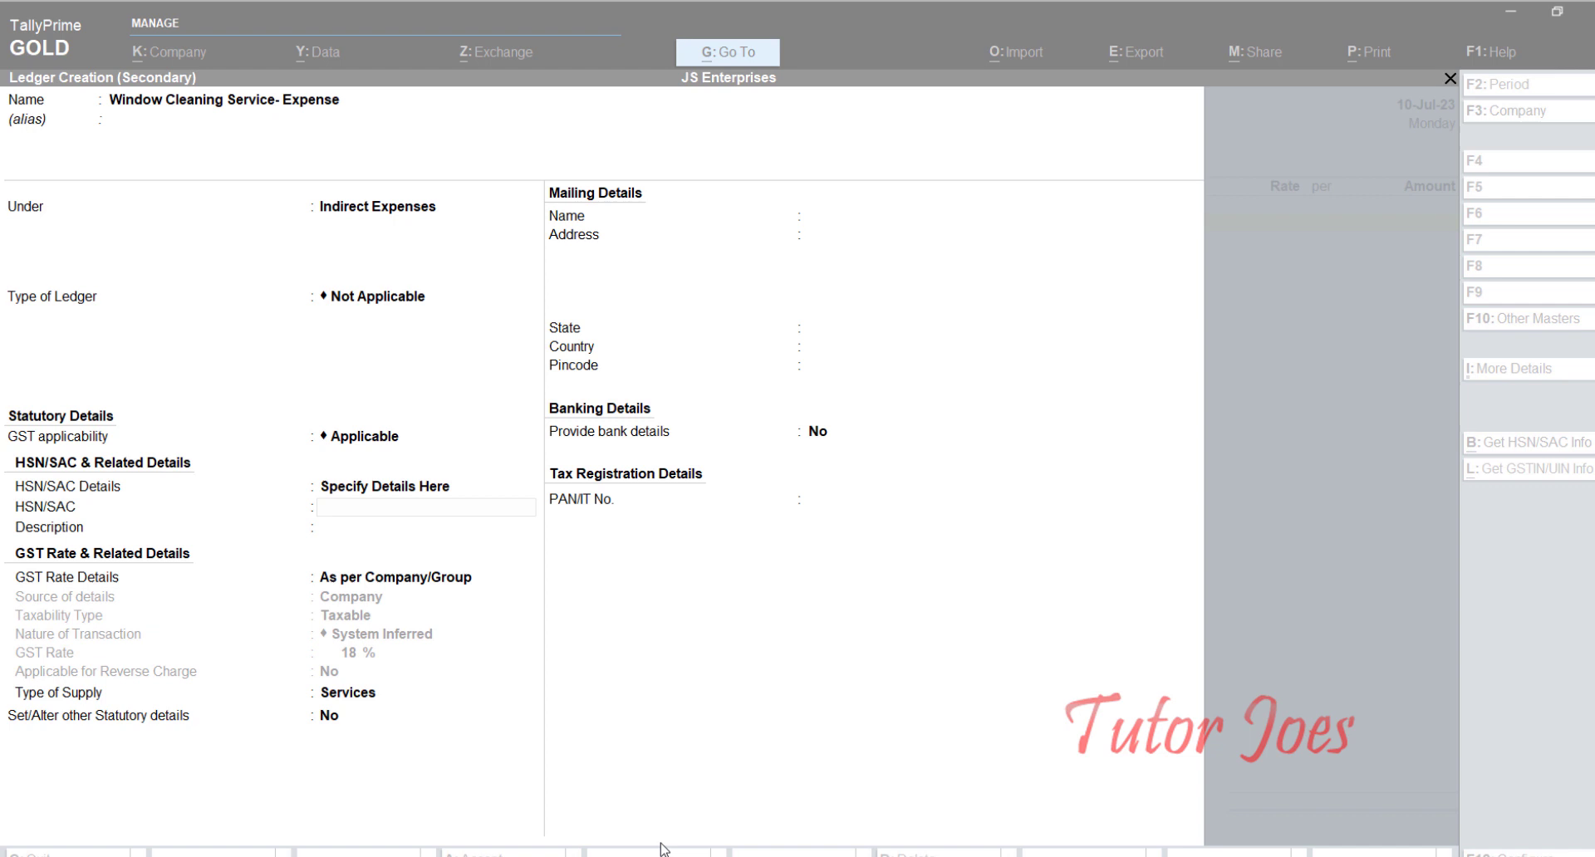
{"action": "type", "text": "998532"}
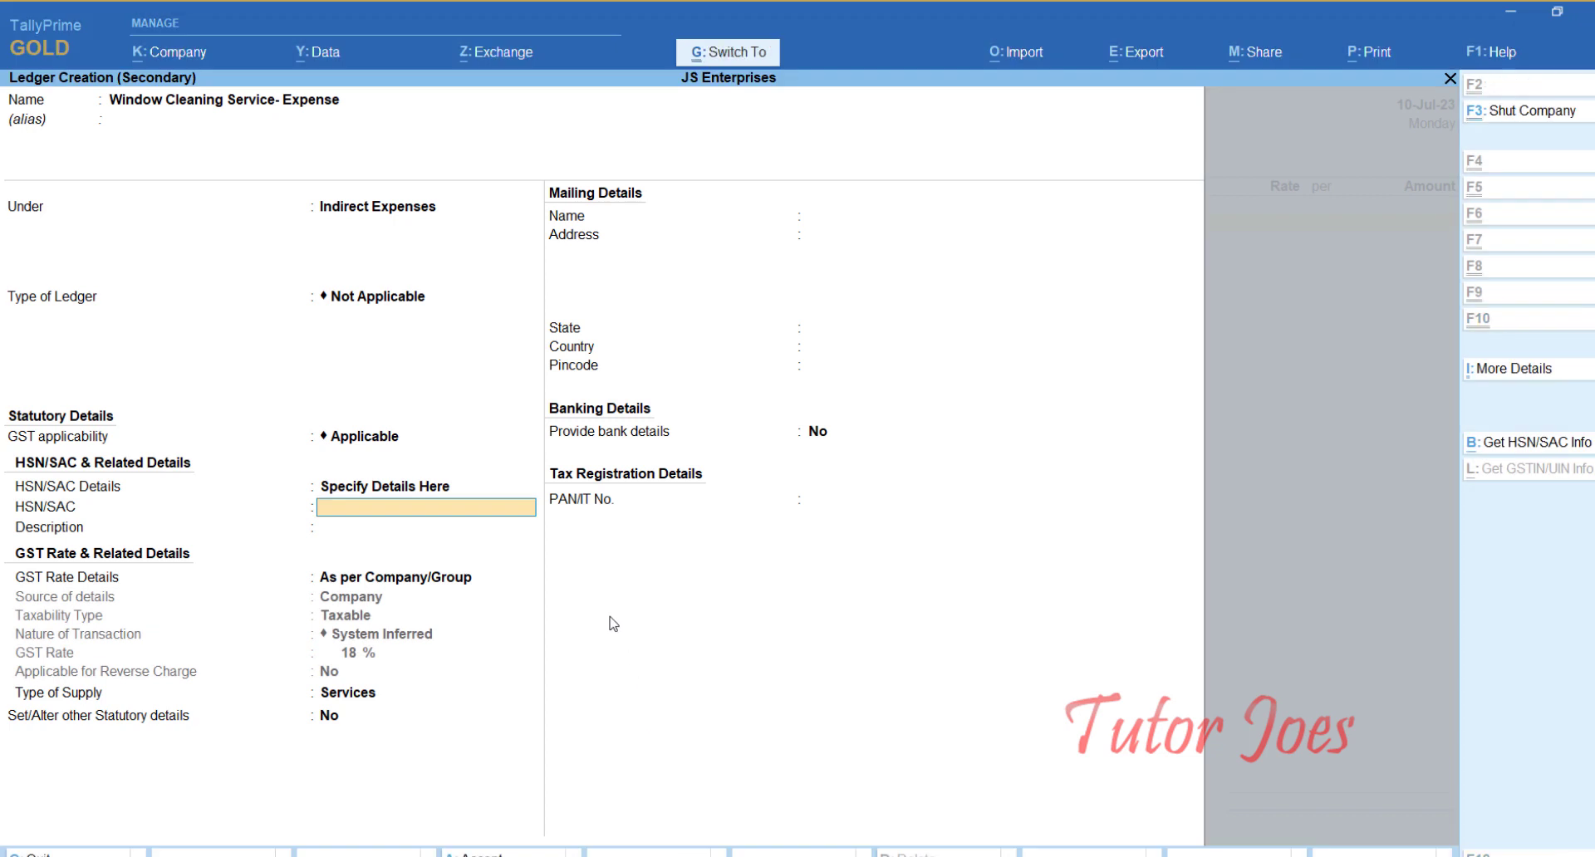
{"action": "key", "text": "Return"}
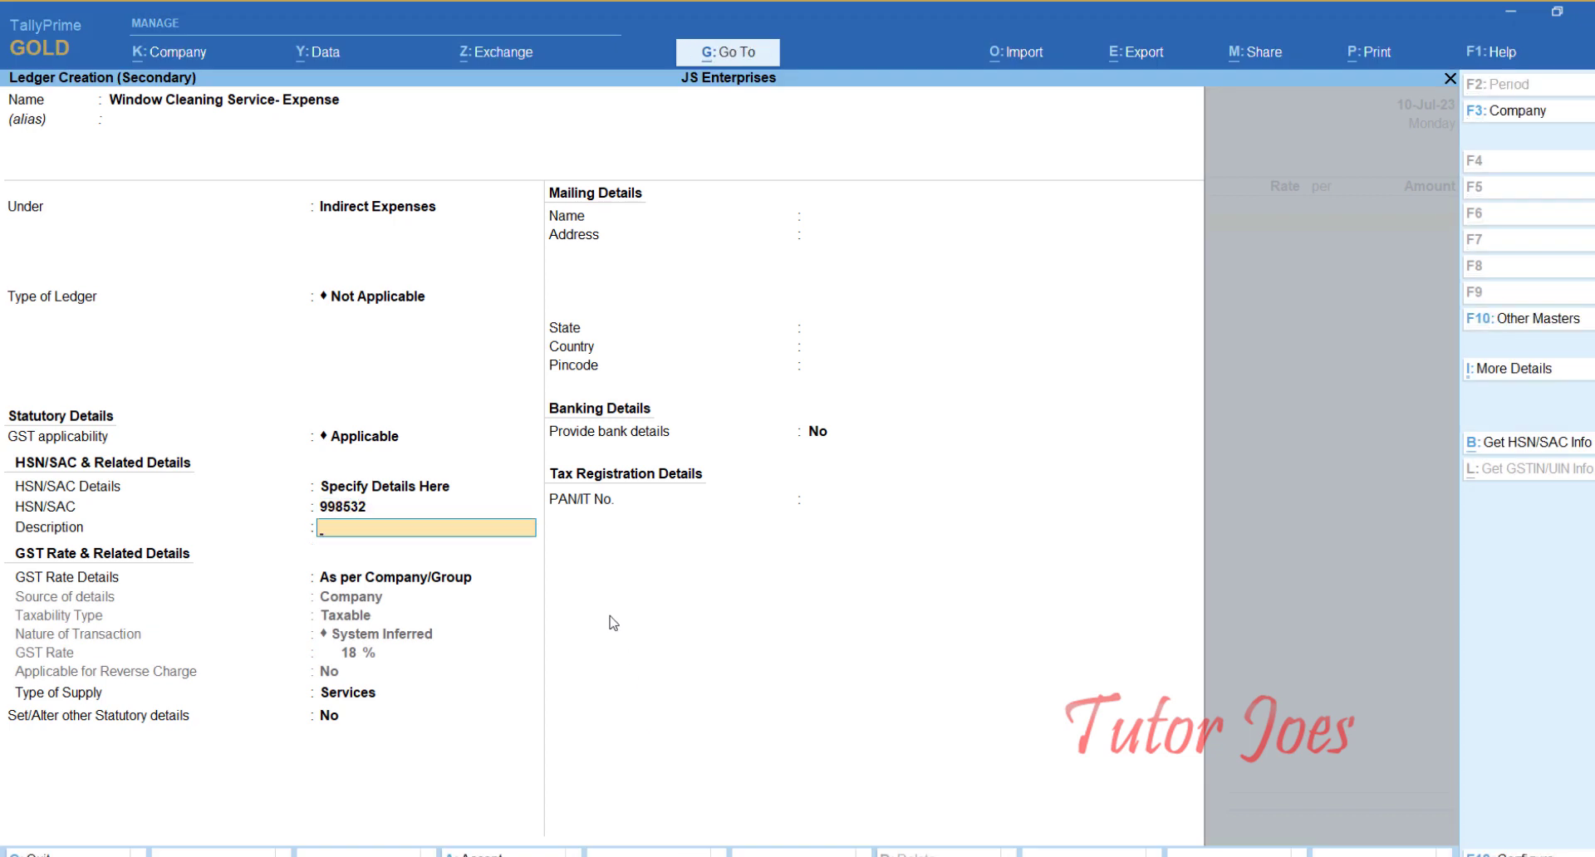
{"action": "type", "text": "Window cleaning Service"}
{"action": "key", "text": "Return"}
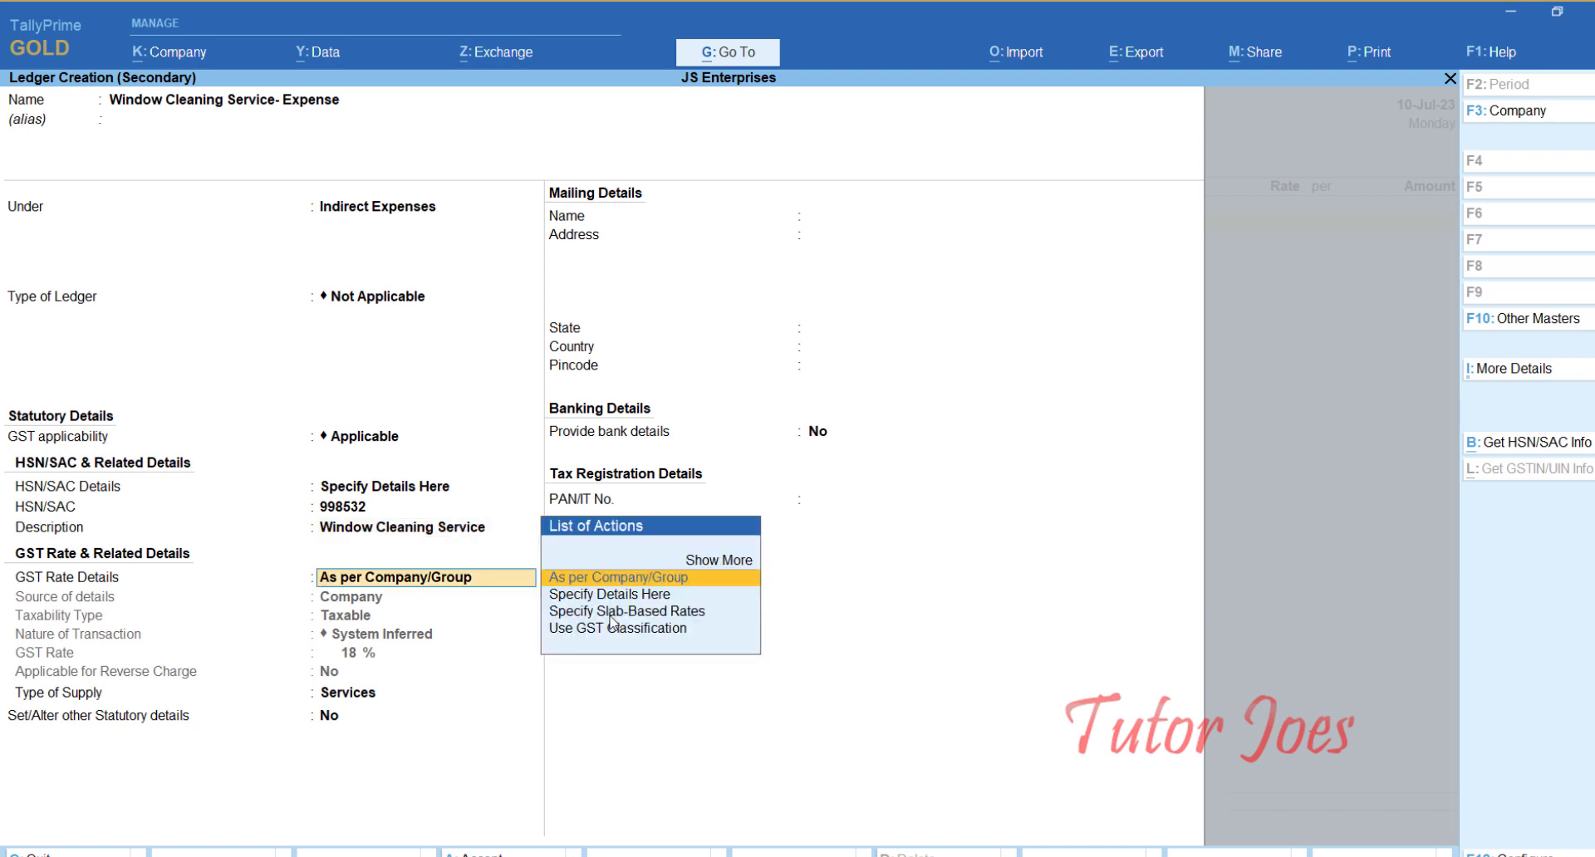
Keep the GST rate as per Company/Group and the supply type as Services, and save the expense ledger without other statutory details
{"action": "key", "text": "alt+Tab"}
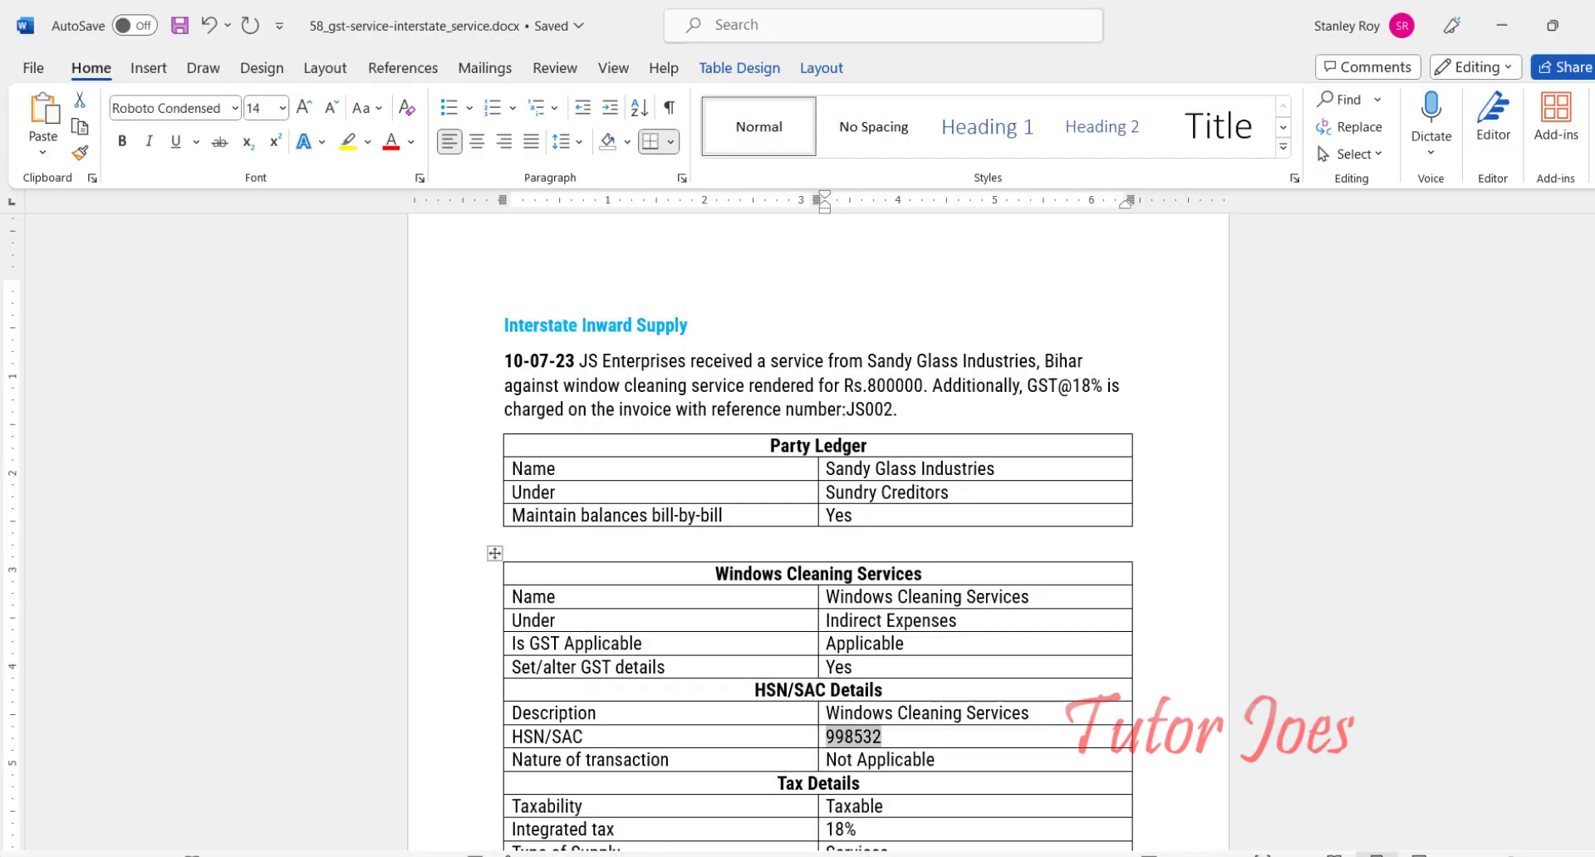
{"action": "key", "text": "alt+Tab"}
{"action": "key", "text": "Return"}
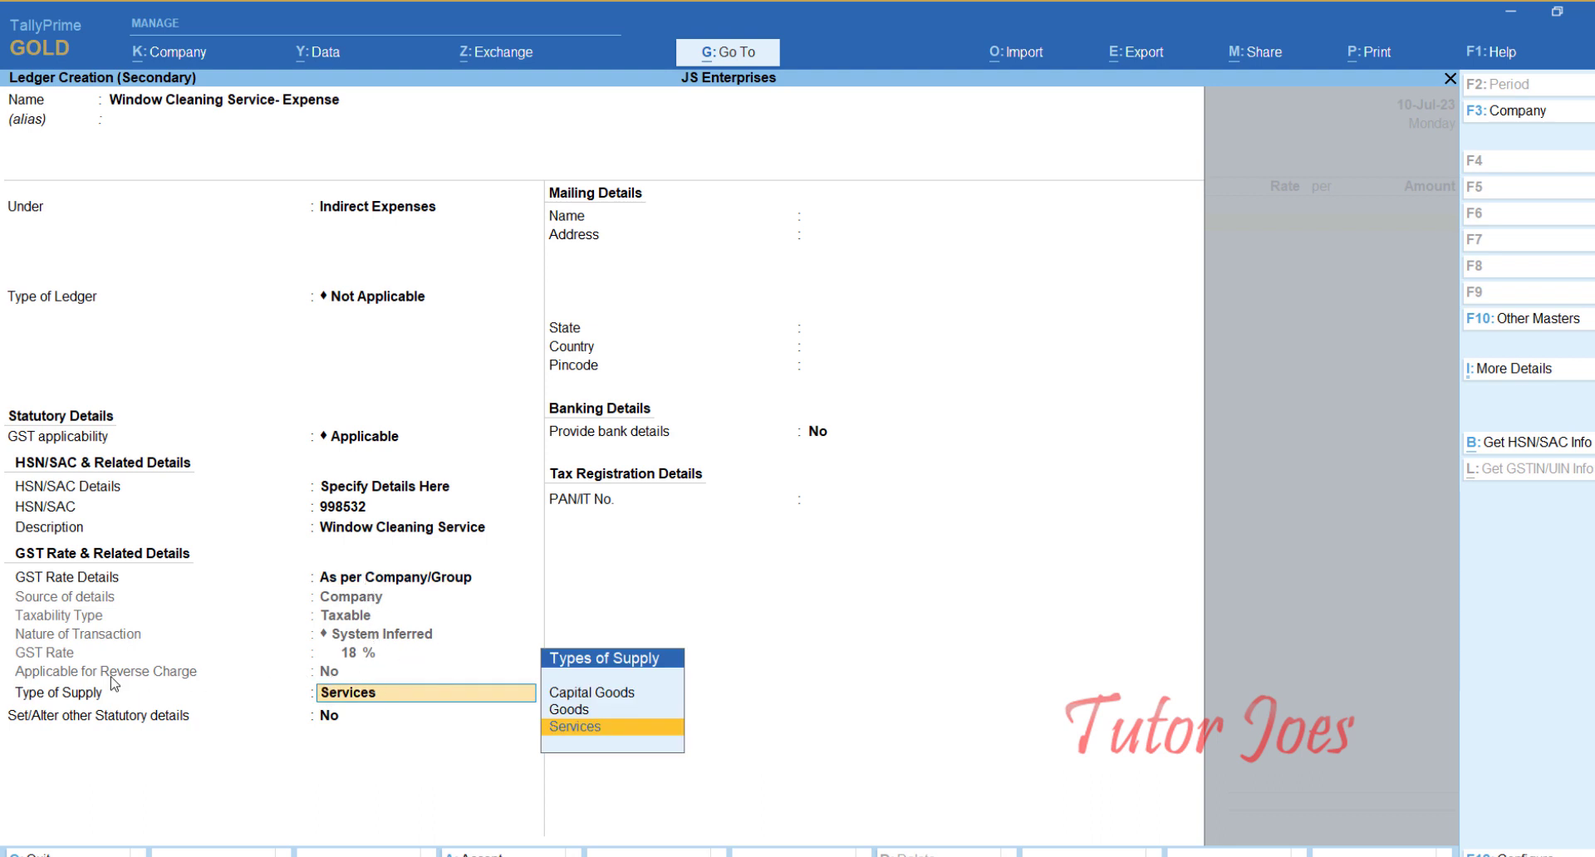
{"action": "key", "text": "Return"}
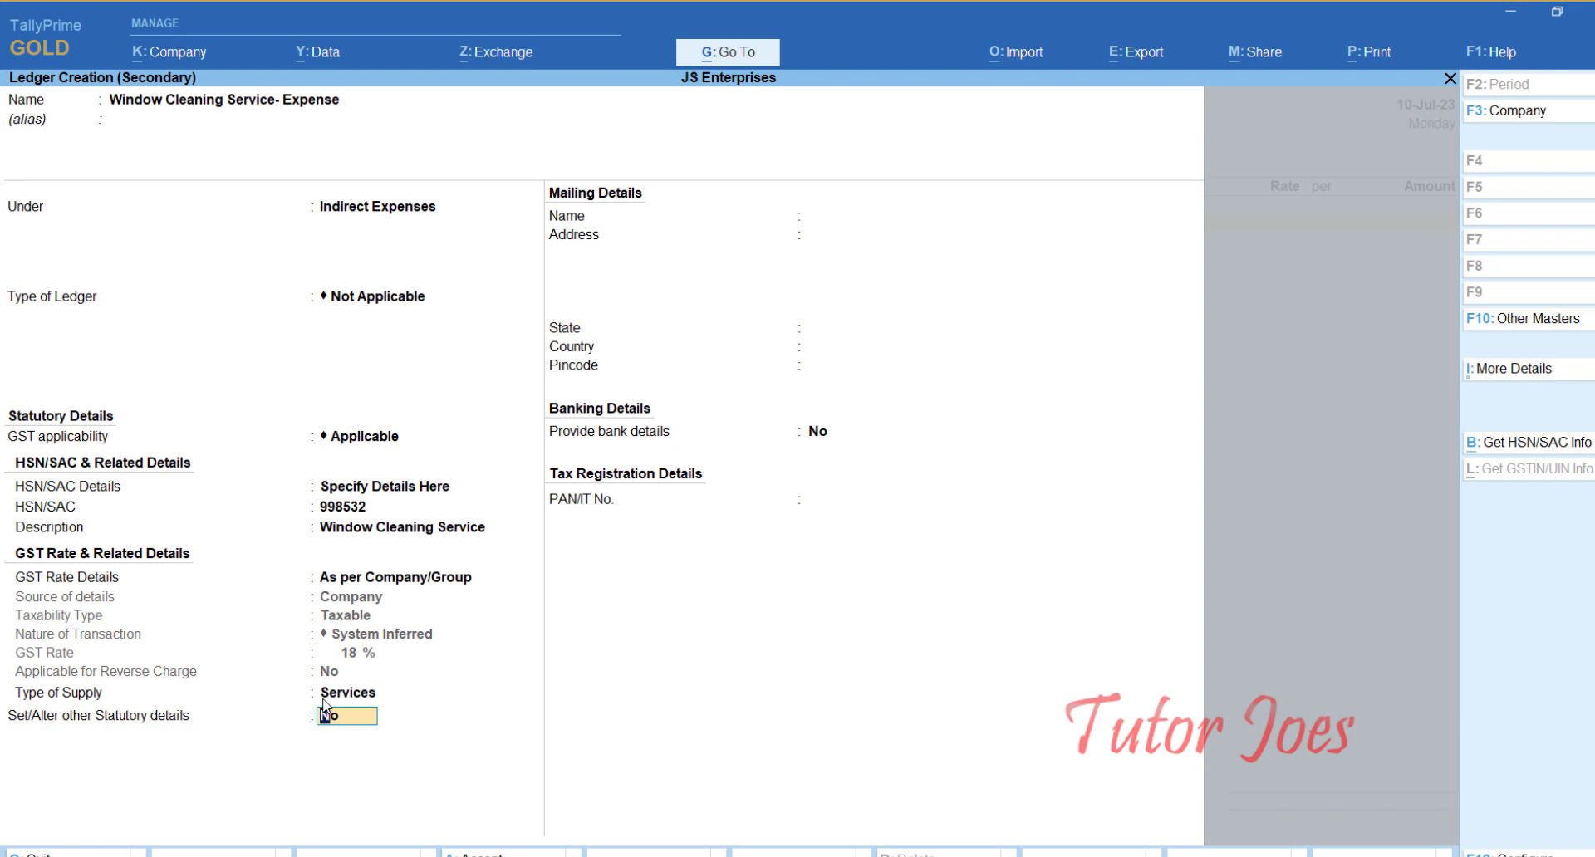
{"action": "key", "text": "Return"}
{"action": "key", "text": "Return"}
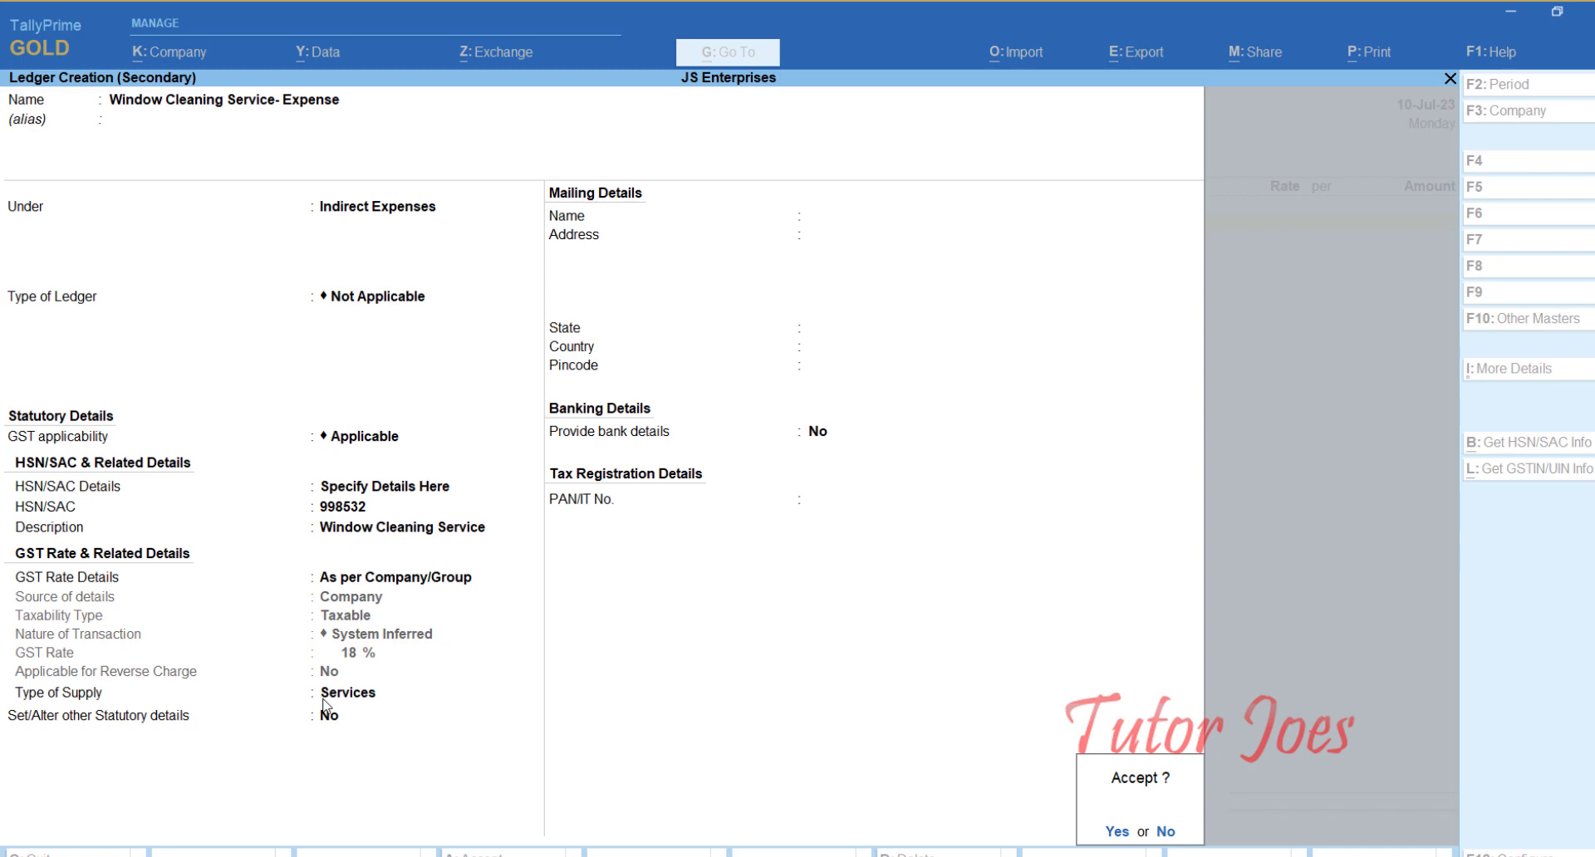
{"action": "key", "text": "Return"}
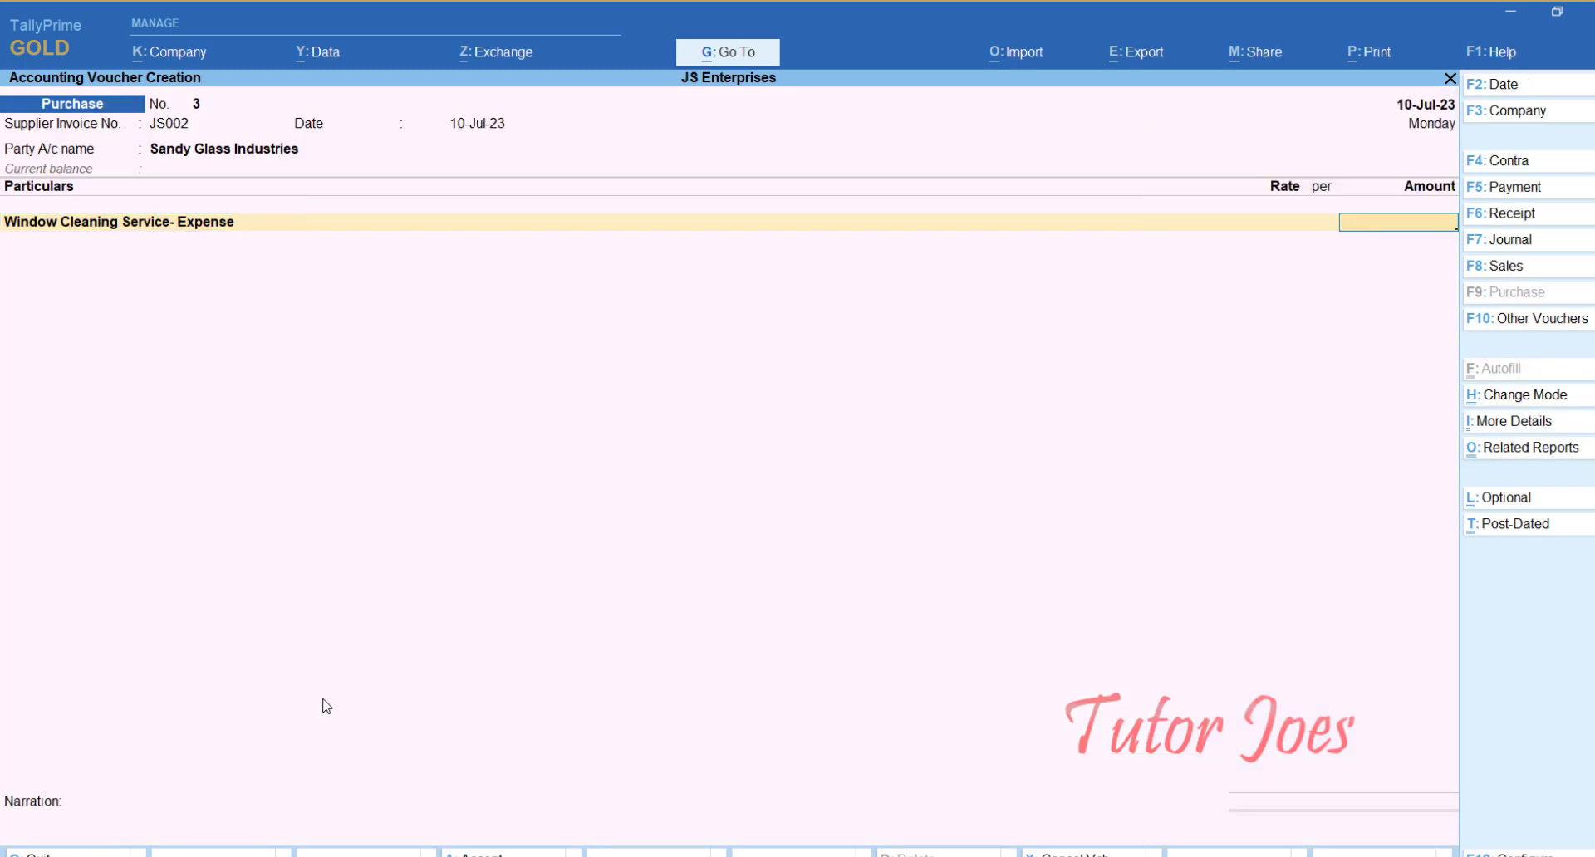
Check the service value in the exercise document and enter 800000 as the window cleaning expense amount
{"action": "key", "text": "alt+Tab"}
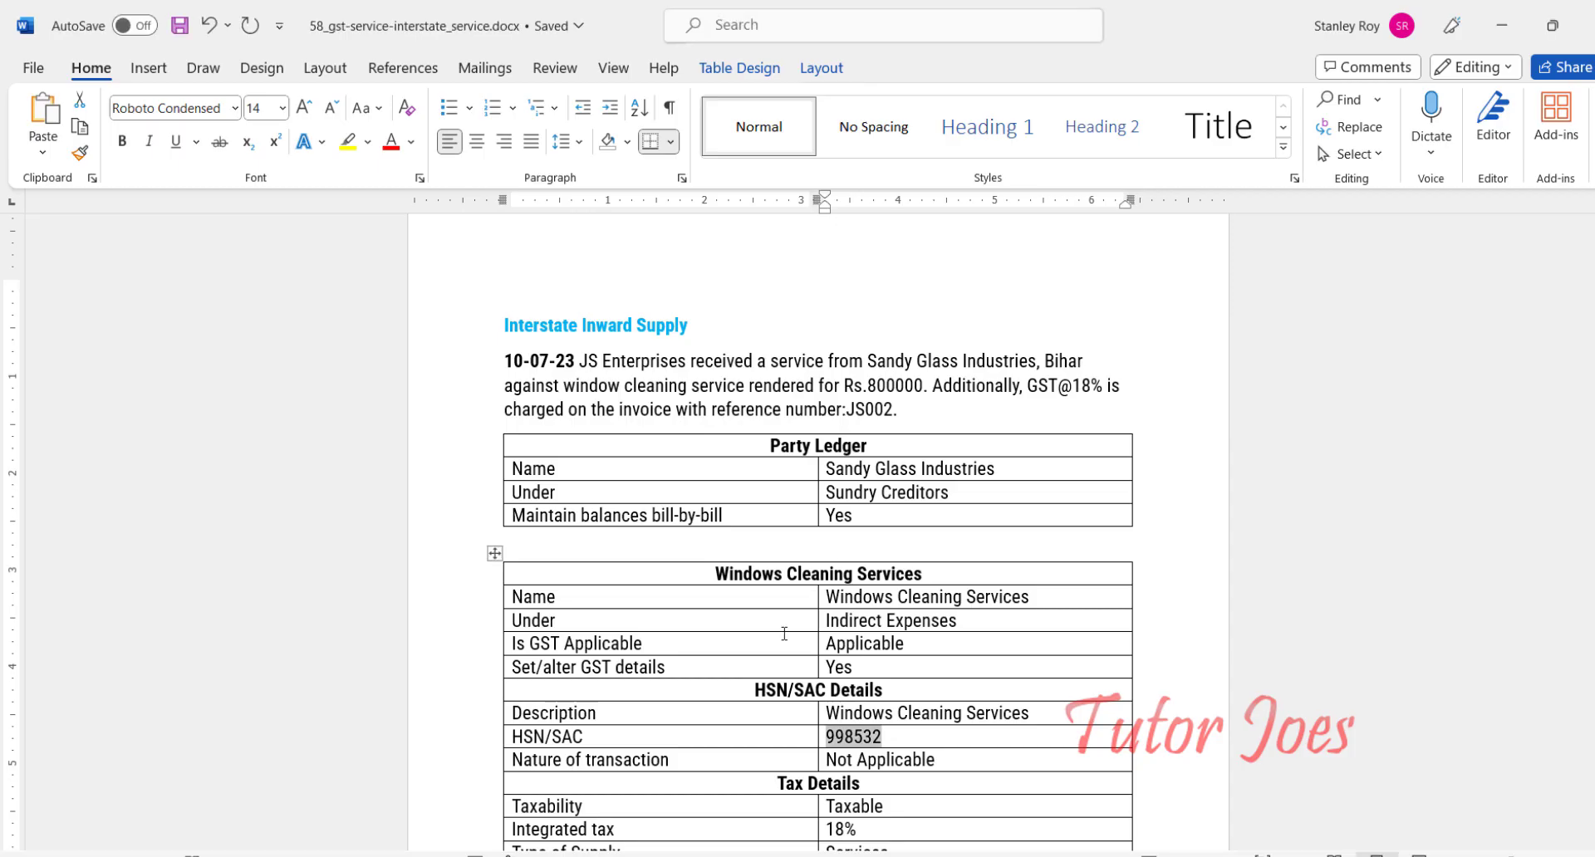
{"action": "key", "text": "alt+Tab"}
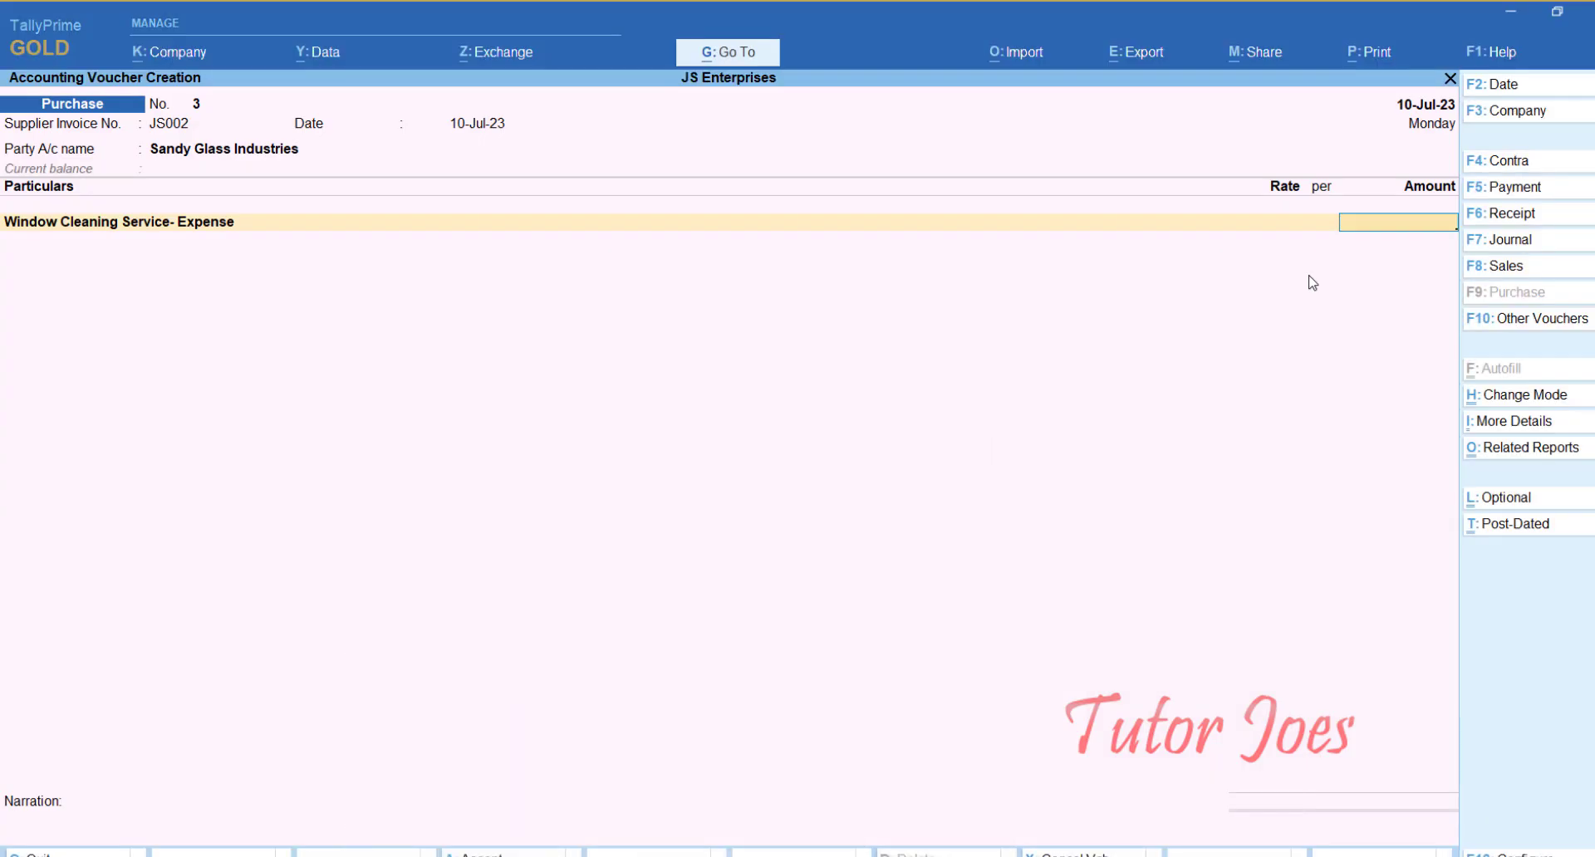
{"action": "type", "text": "800"}
{"action": "type", "text": "000"}
{"action": "key", "text": "Return"}
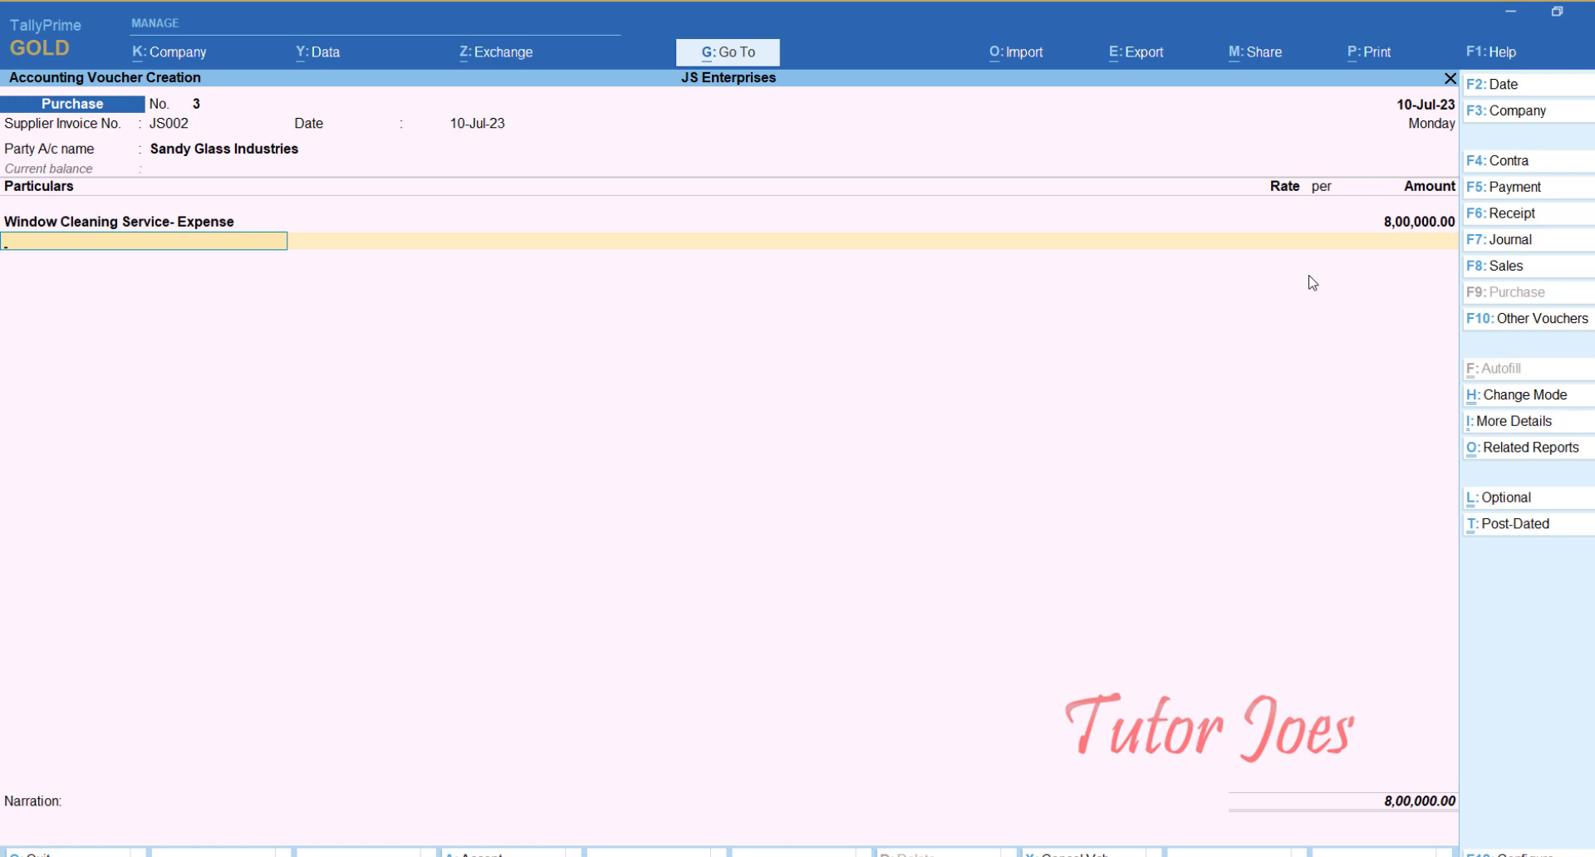
Create a new ledger named "IGST" from the voucher's next particulars line
{"action": "key", "text": "ctrl"}
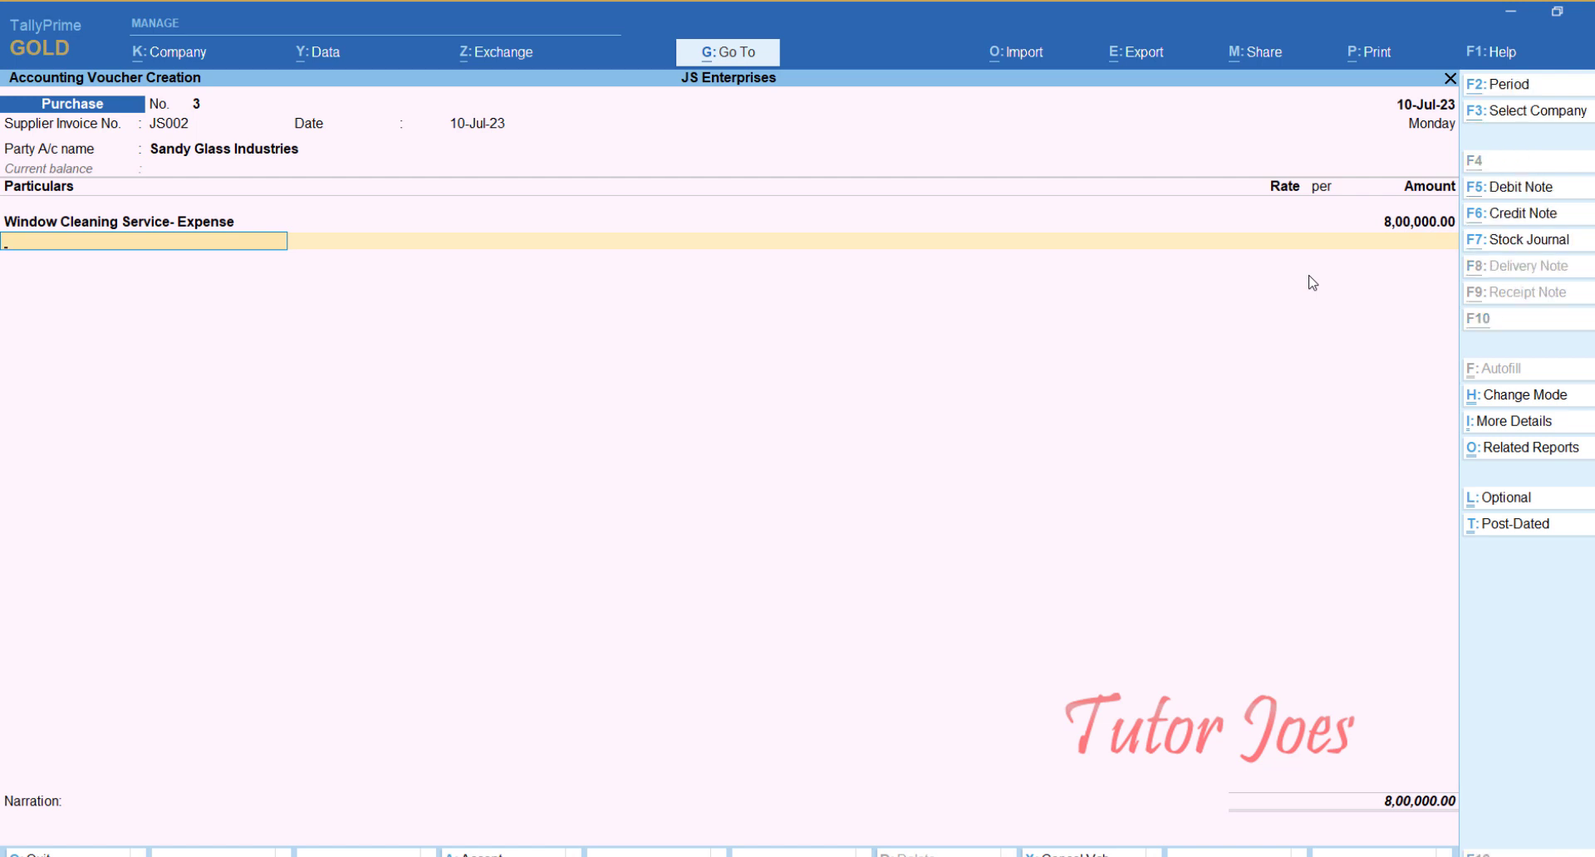
{"action": "key", "text": "alt+c"}
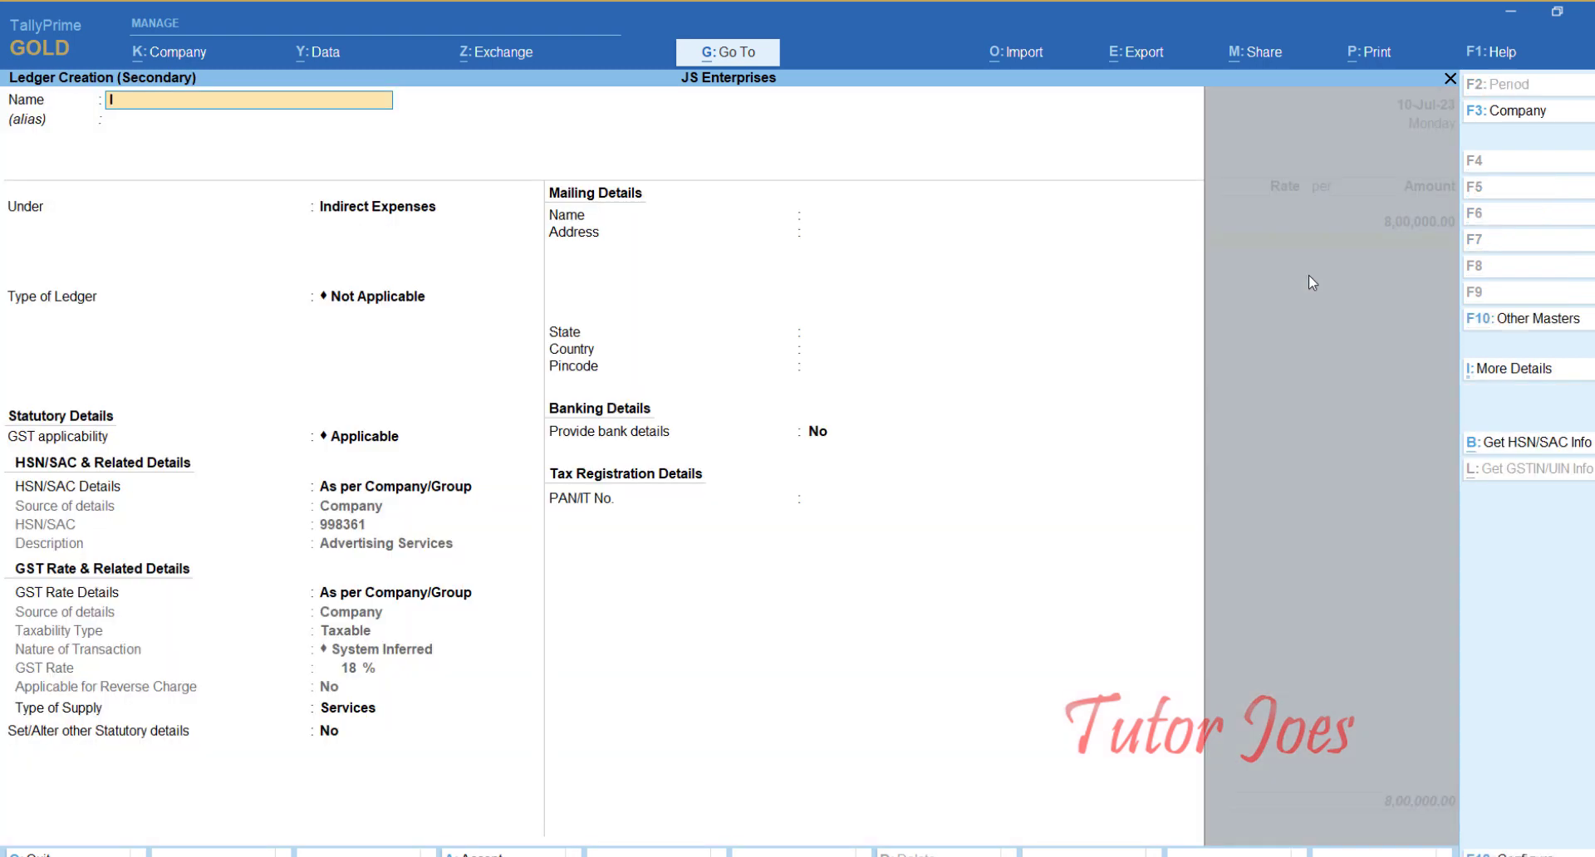
{"action": "type", "text": "Igst"}
{"action": "key", "text": "BackSpace"}
{"action": "key", "text": "BackSpace"}
{"action": "key", "text": "BackSpace"}
{"action": "type", "text": "GST"}
{"action": "key", "text": "Return"}
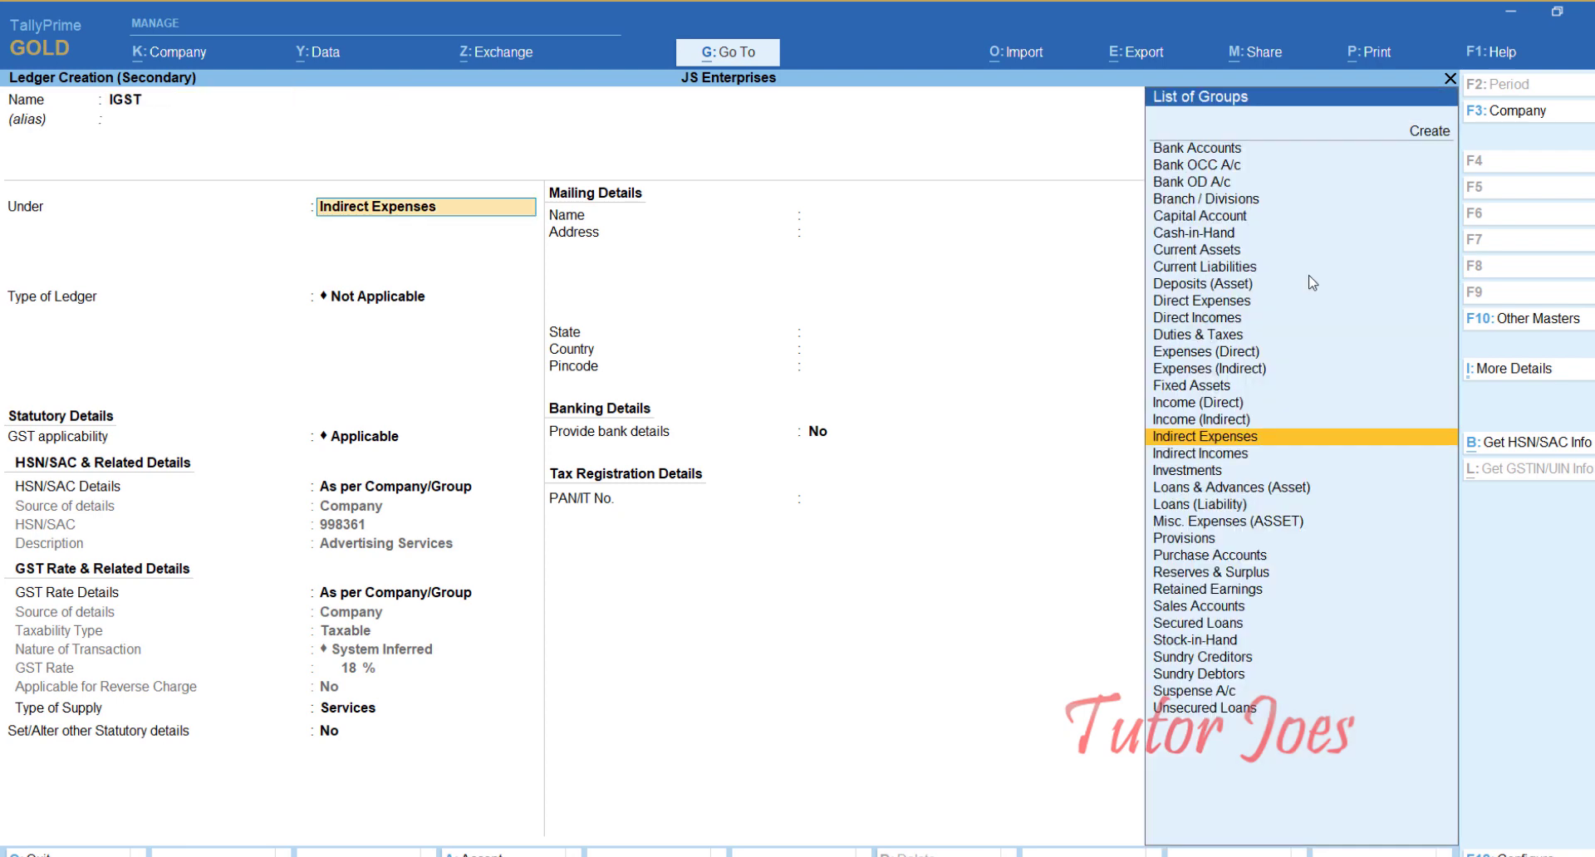
Place the IGST ledger under Duties & Taxes with duty type GST and tax type IGST
{"action": "type", "text": "DU"}
{"action": "key", "text": "Return"}
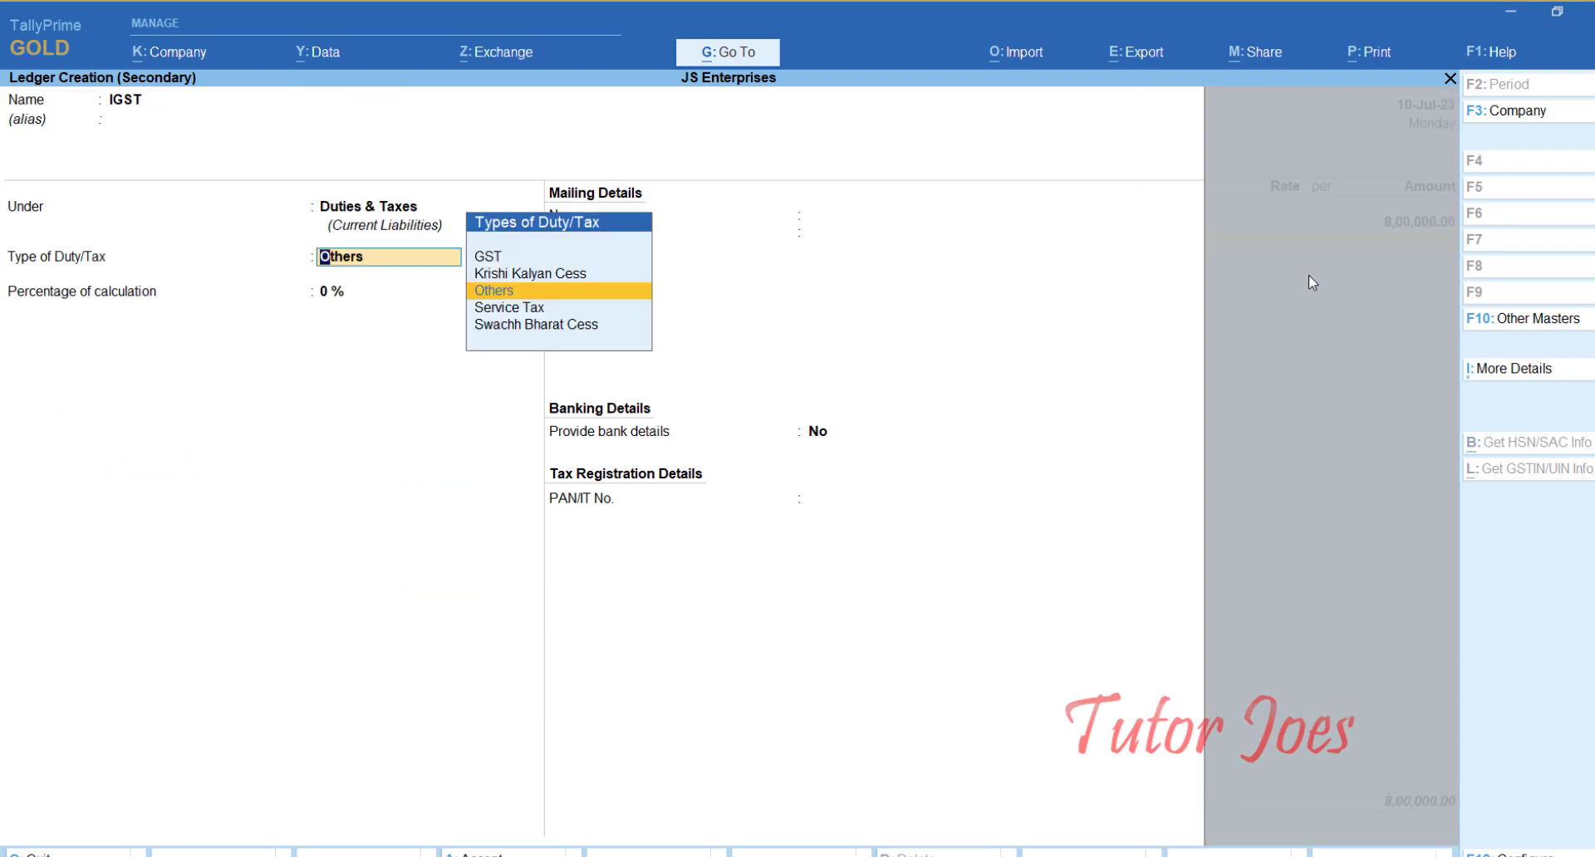
{"action": "key", "text": "Up"}
{"action": "key", "text": "Up"}
{"action": "key", "text": "Return"}
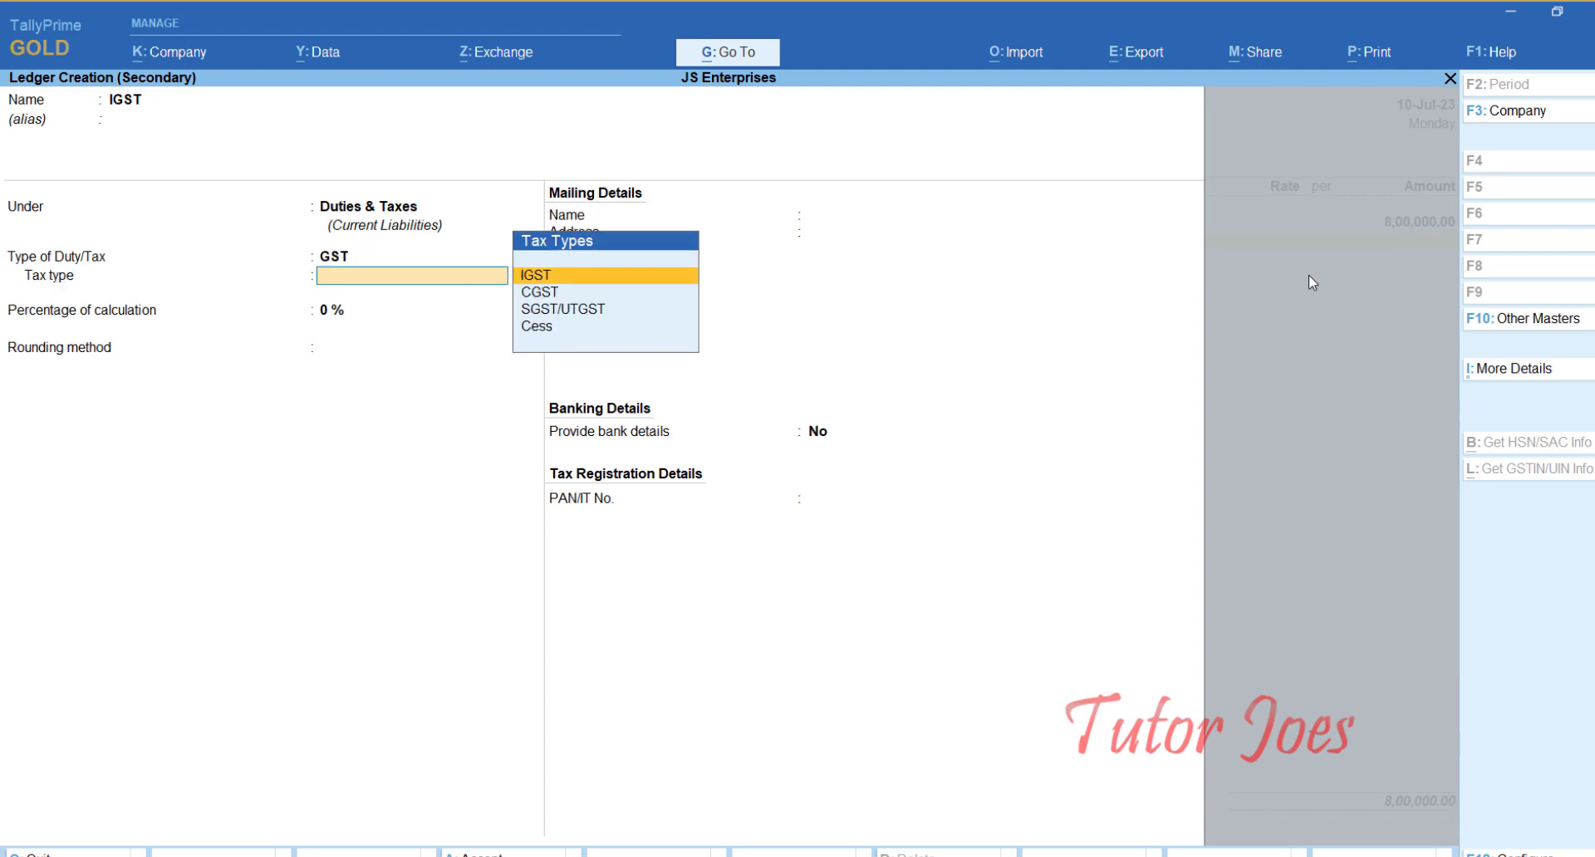
{"action": "key", "text": "Return"}
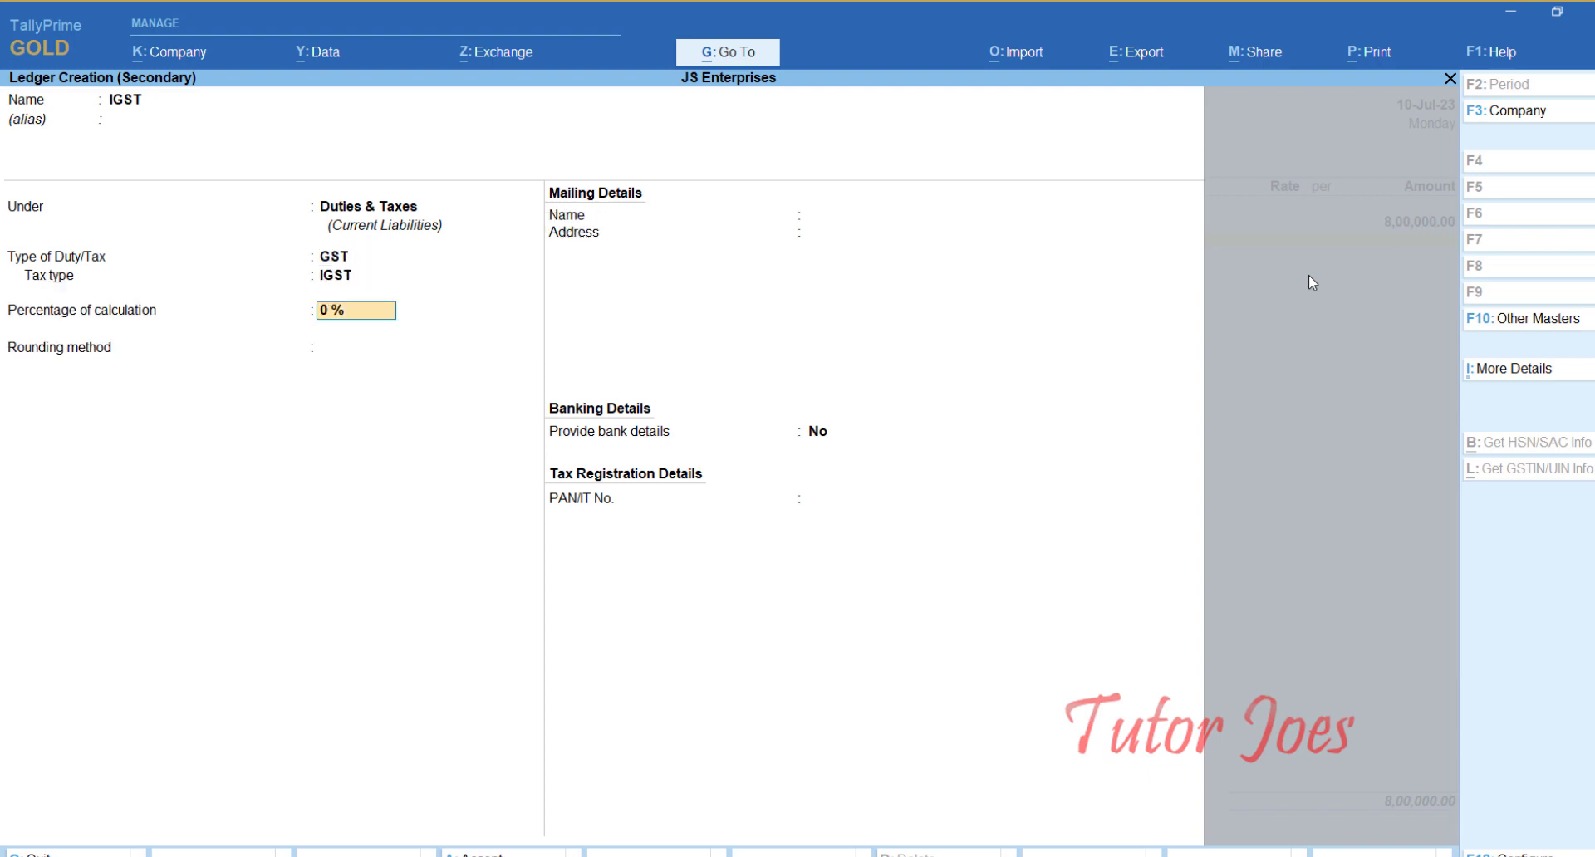
Save the IGST ledger with 0 % calculation and no rounding method, and accept its calculated tax amount in the voucher
{"action": "key", "text": "Return"}
{"action": "key", "text": "Return"}
{"action": "key", "text": "Return"}
{"action": "key", "text": "Return"}
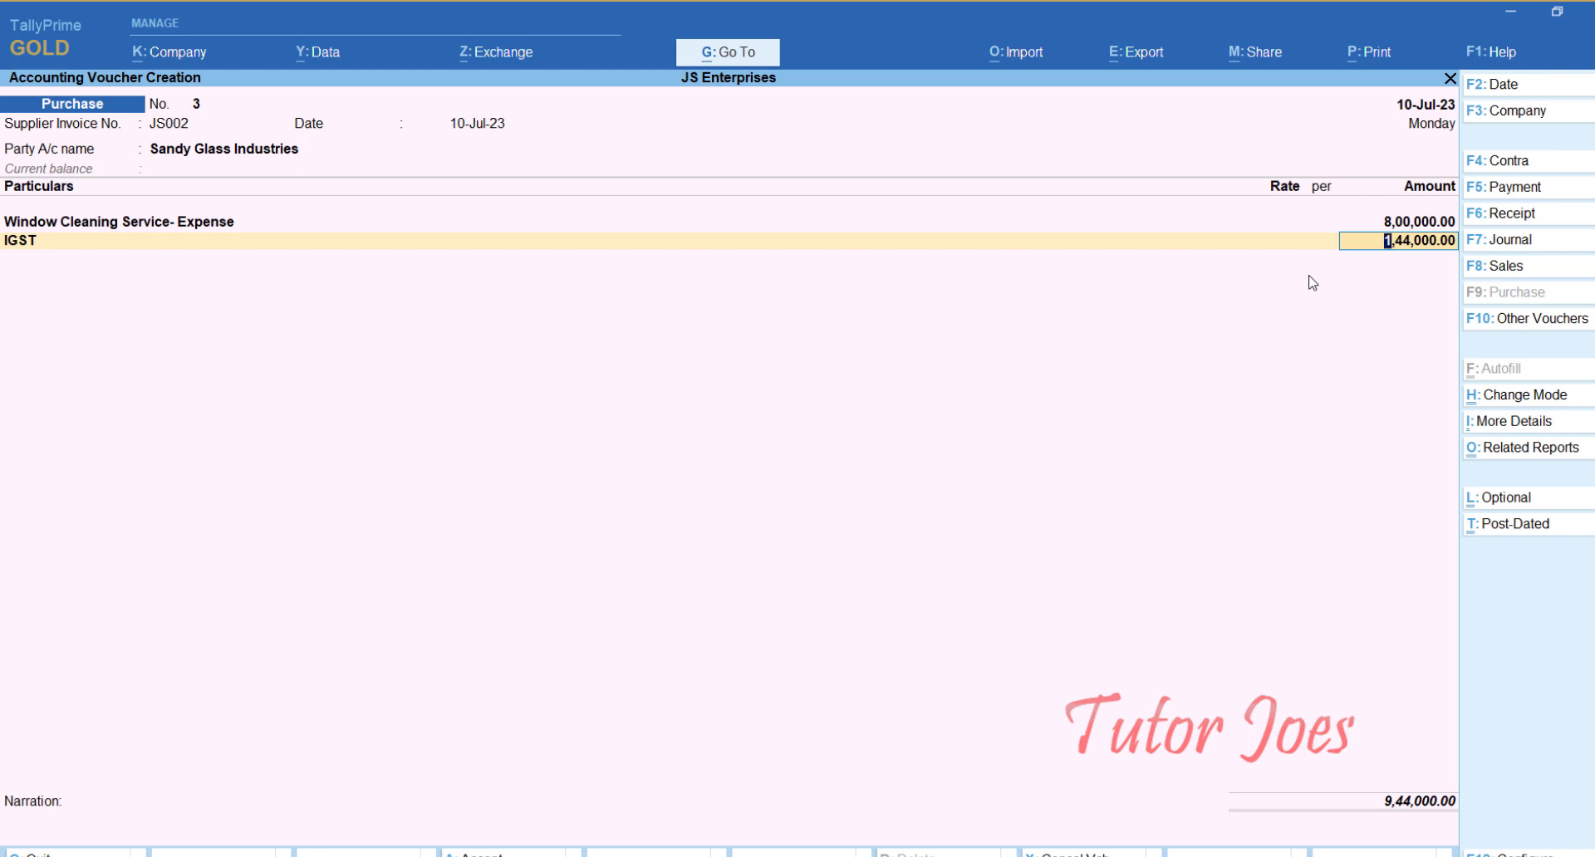
{"action": "key", "text": "Return"}
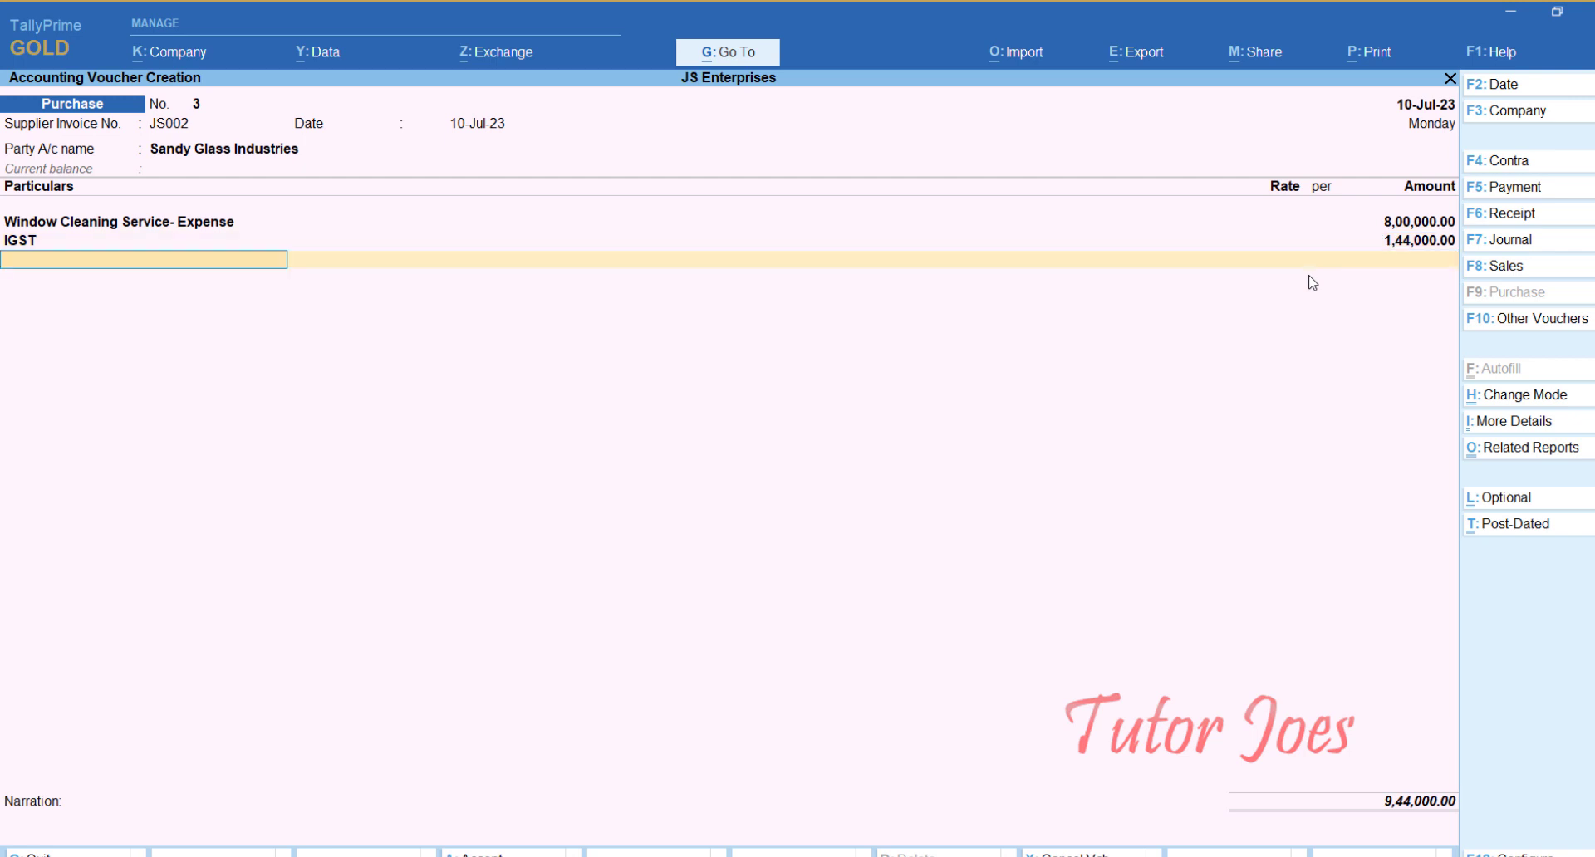
Allocate the full bill amount to the supplier as a New Ref and save the purchase voucher with a blank narration
{"action": "key", "text": "Return"}
{"action": "key", "text": "Return"}
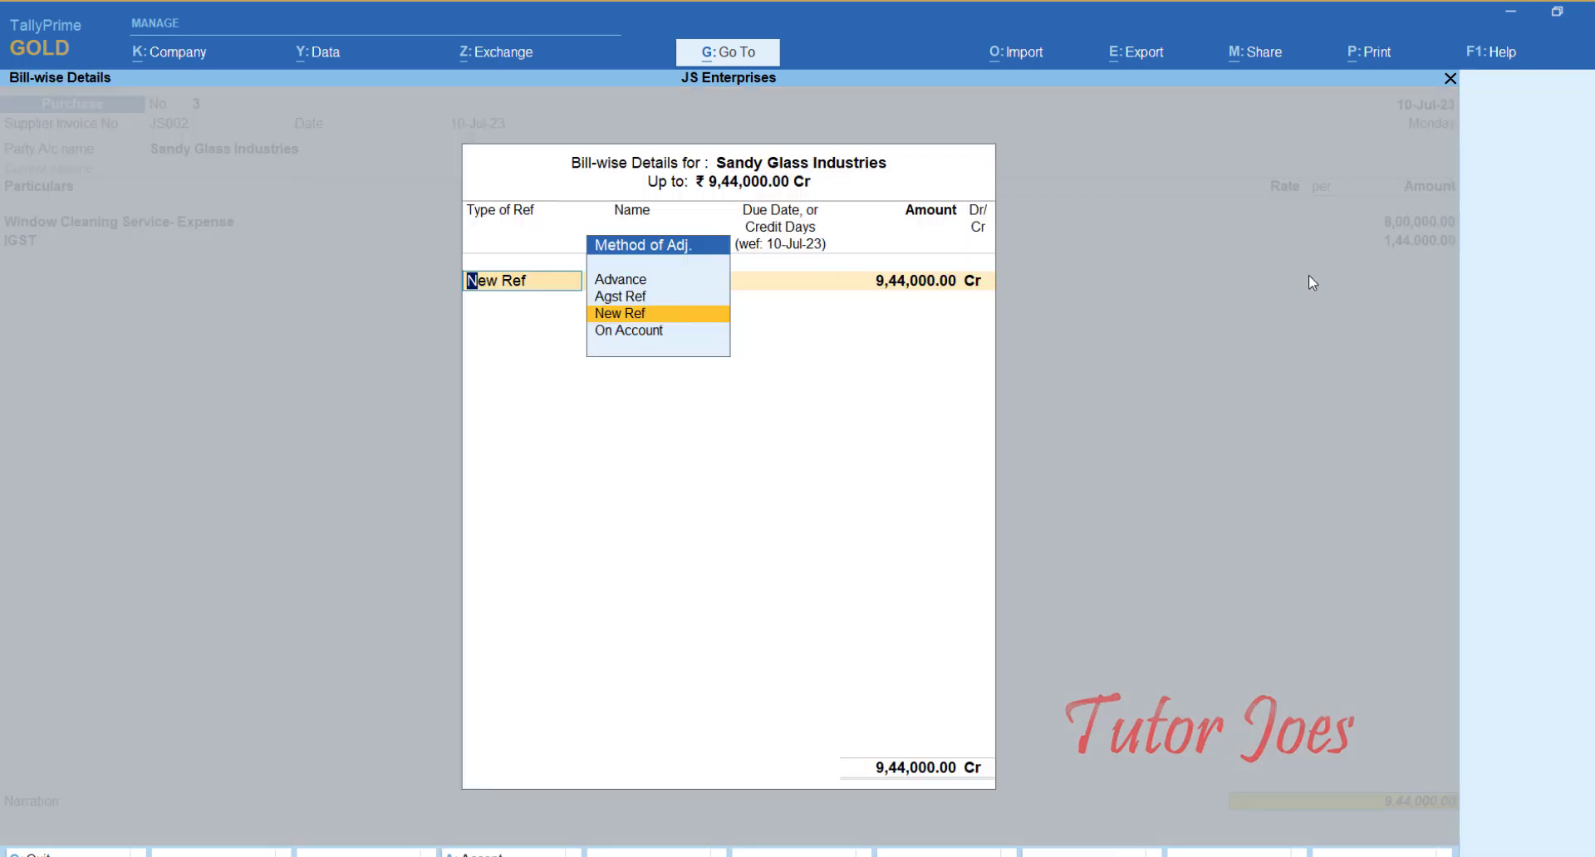
{"action": "key", "text": "Return"}
{"action": "key", "text": "Return"}
{"action": "key", "text": "Return"}
{"action": "key", "text": "Return"}
{"action": "key", "text": "Return"}
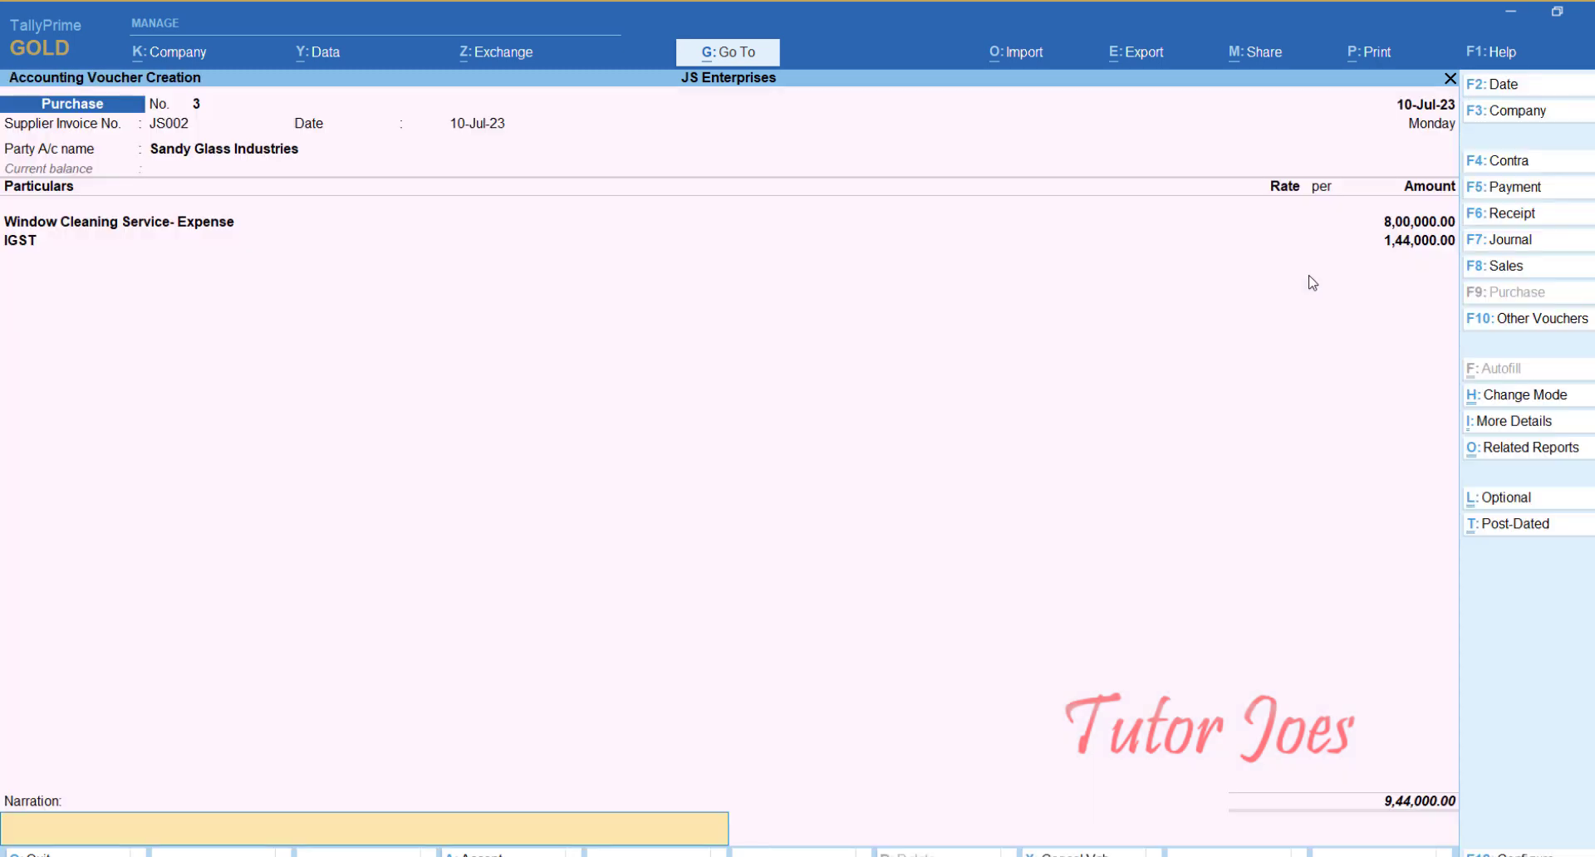
{"action": "key", "text": "Return"}
{"action": "key", "text": "Return"}
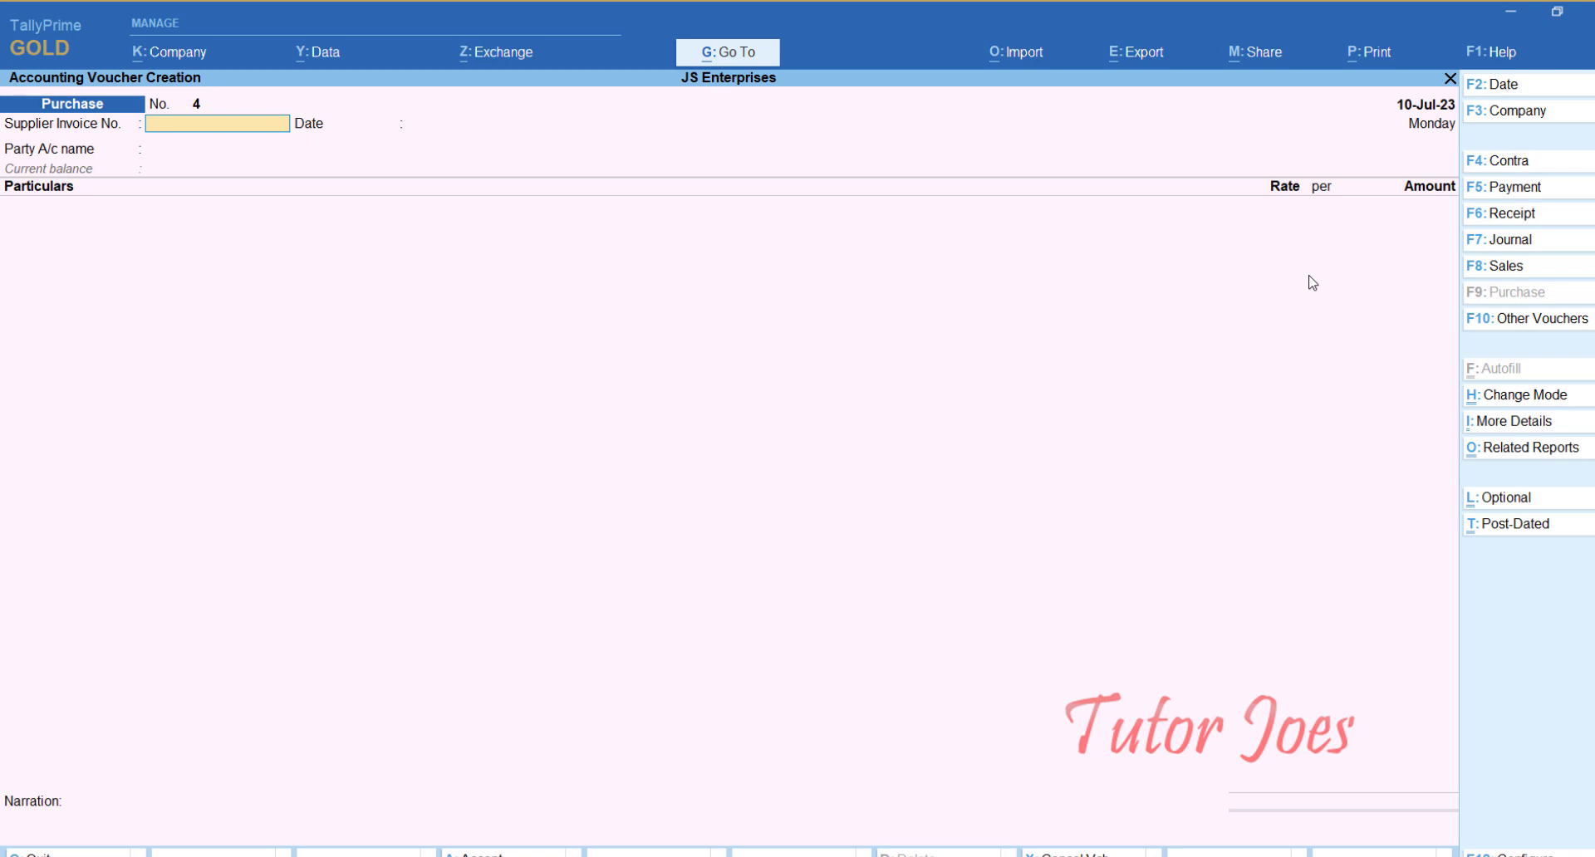
Search the reports for GST and open the GSTR-2A Reconciliation report
{"action": "key", "text": "alt+g"}
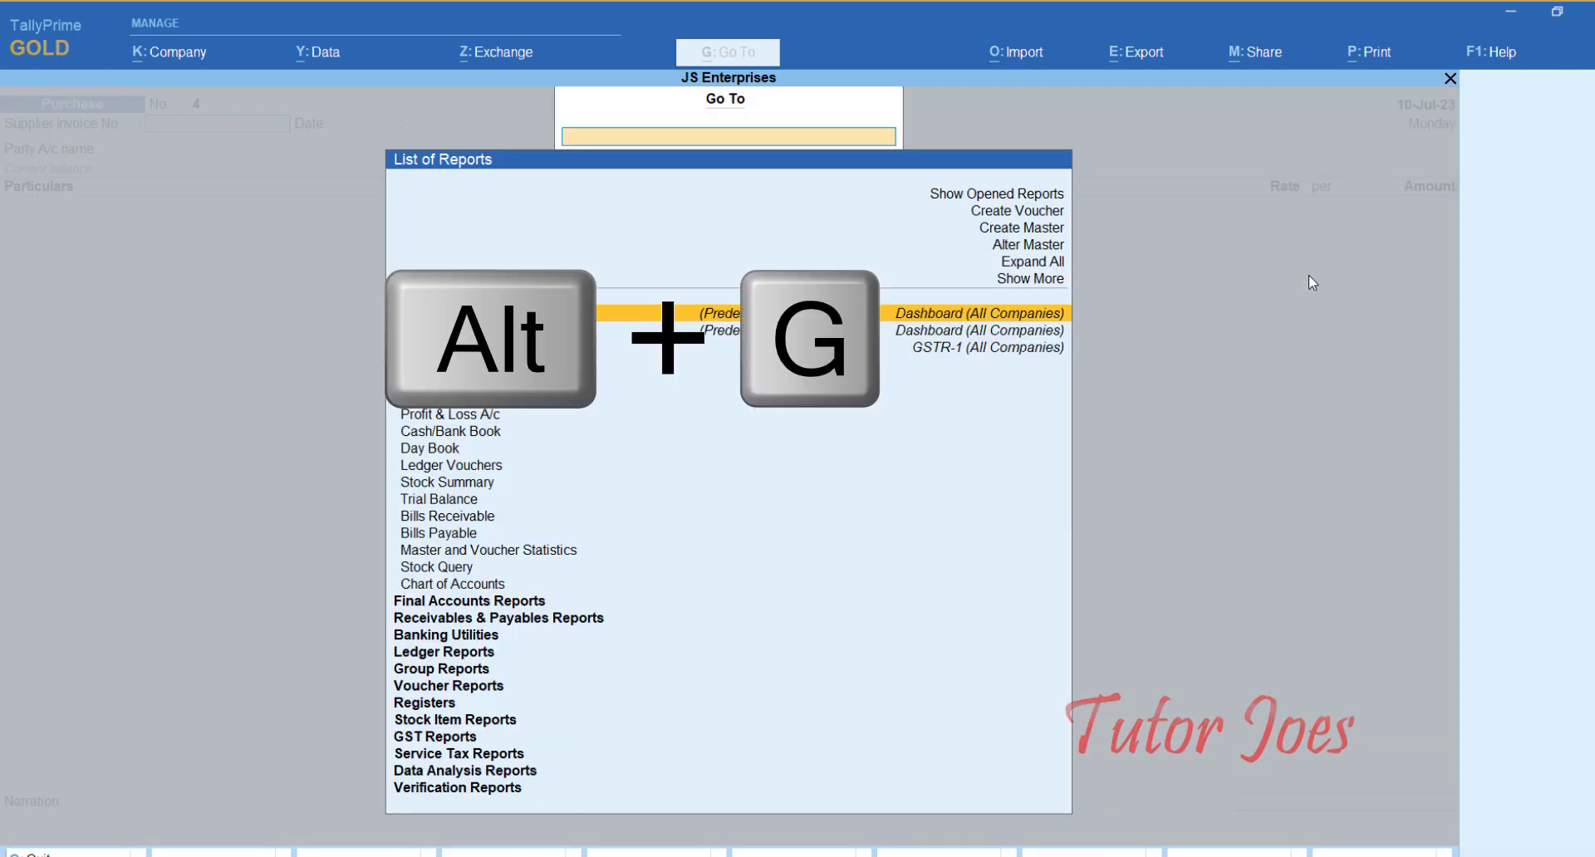
{"action": "type", "text": "GST"}
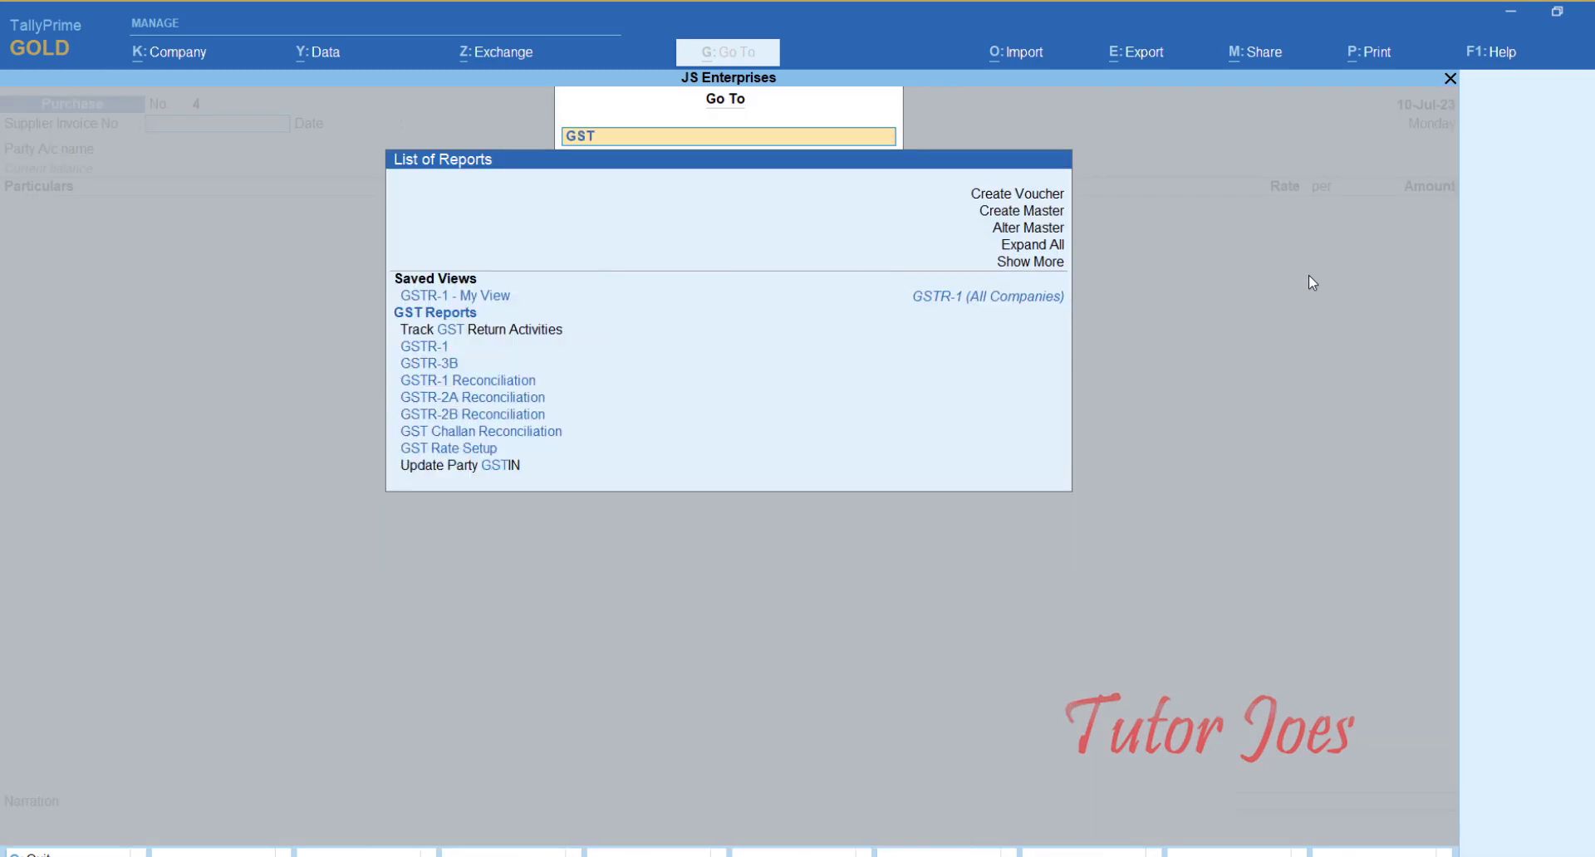
{"action": "key", "text": "Down"}
{"action": "key", "text": "Down"}
{"action": "key", "text": "Down"}
{"action": "key", "text": "Down"}
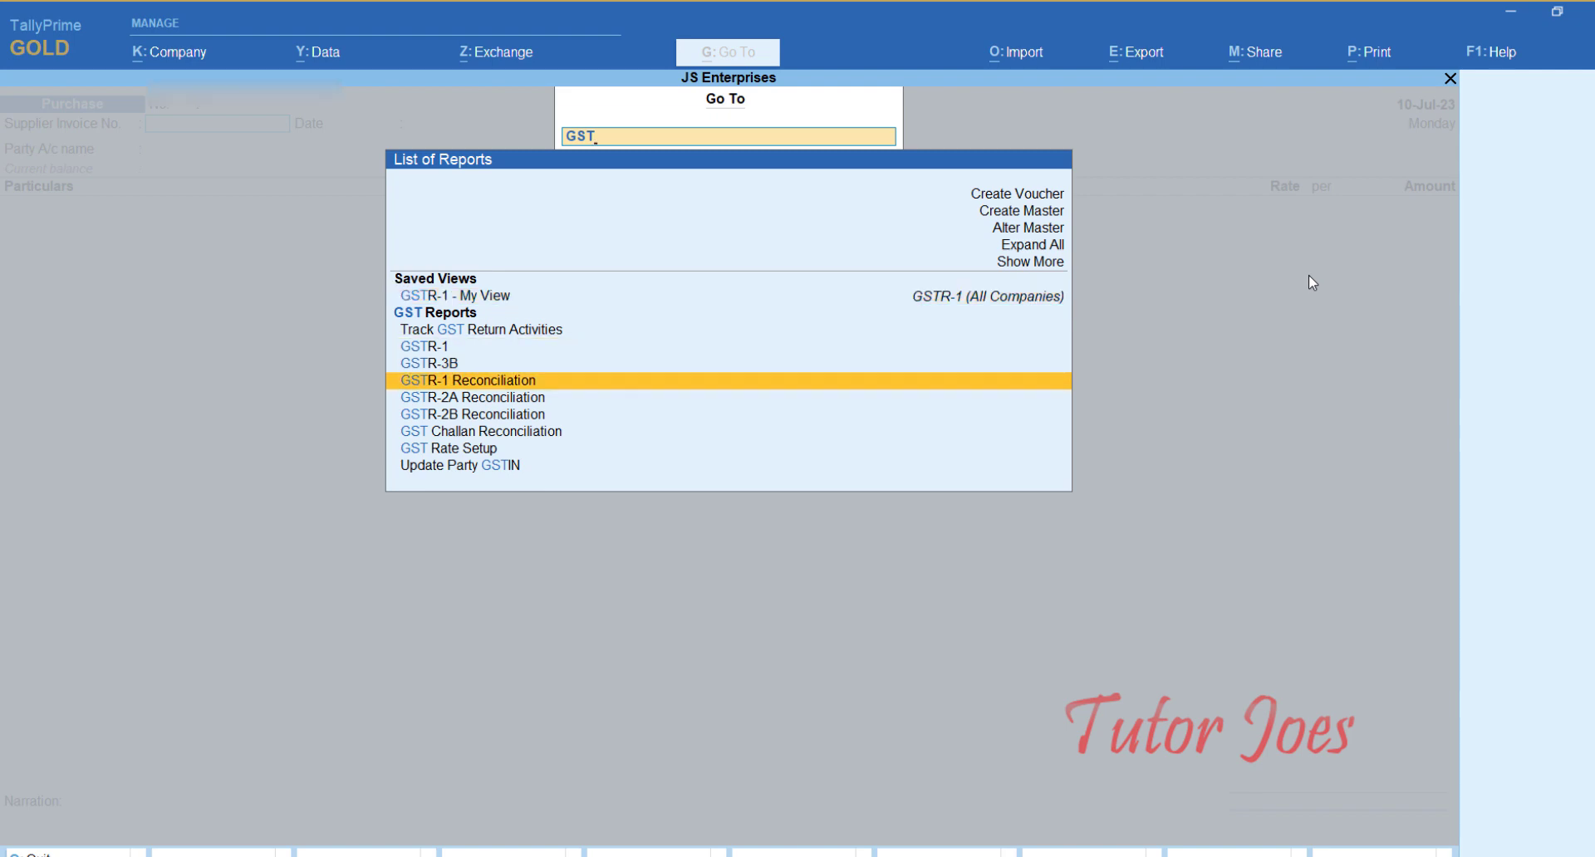
{"action": "key", "text": "Down"}
{"action": "key", "text": "Return"}
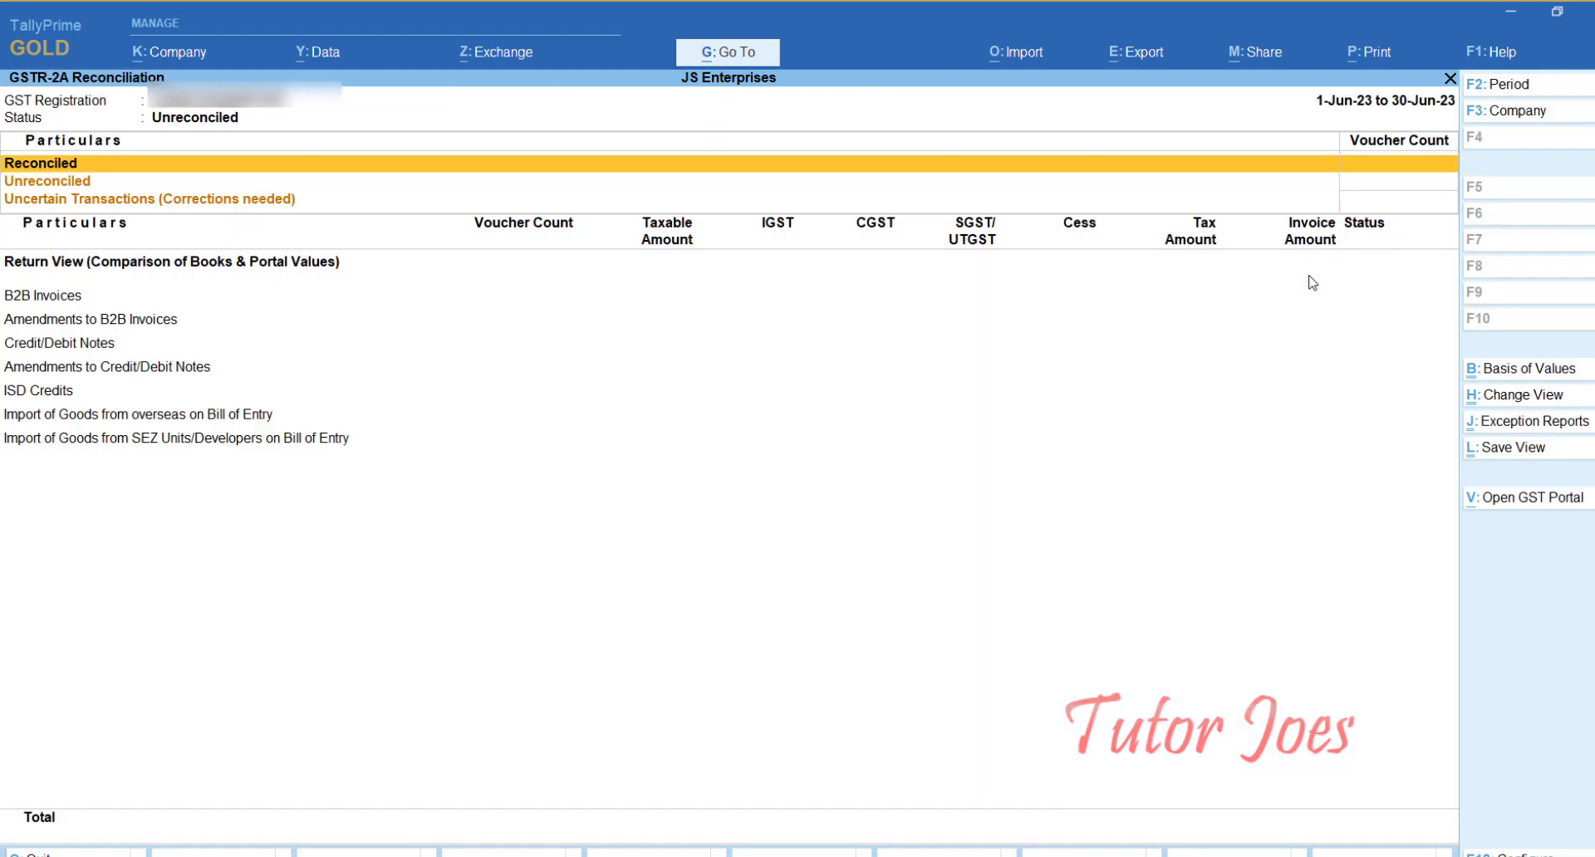
Set the reconciliation report period from 1-7-2023 to 31-7-2023
{"action": "key", "text": "F2"}
{"action": "type", "text": "1-7"}
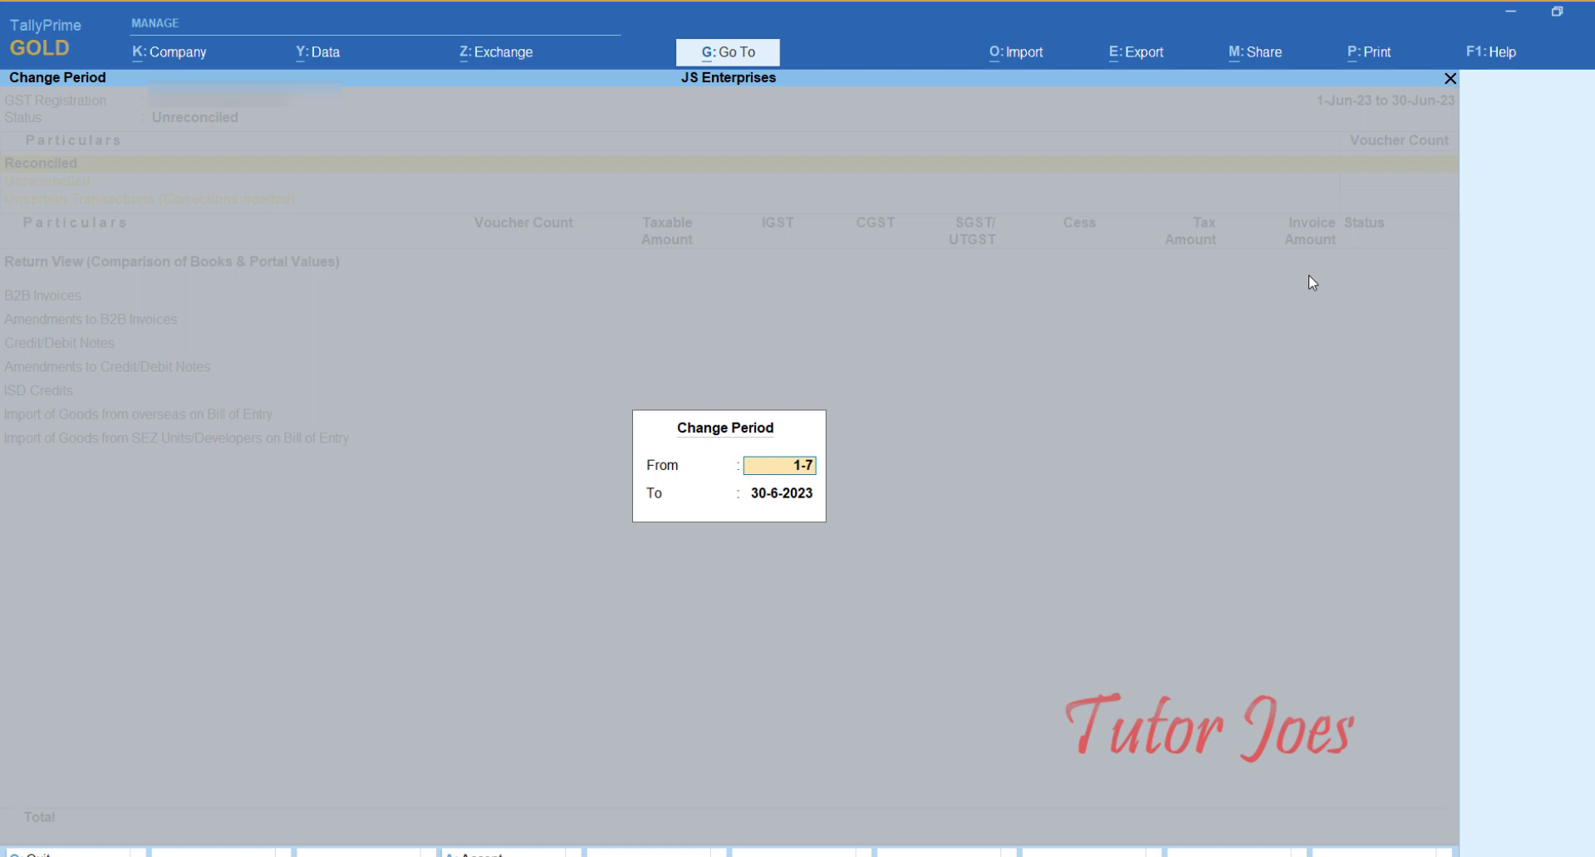
{"action": "key", "text": "Return"}
{"action": "type", "text": "31-7"}
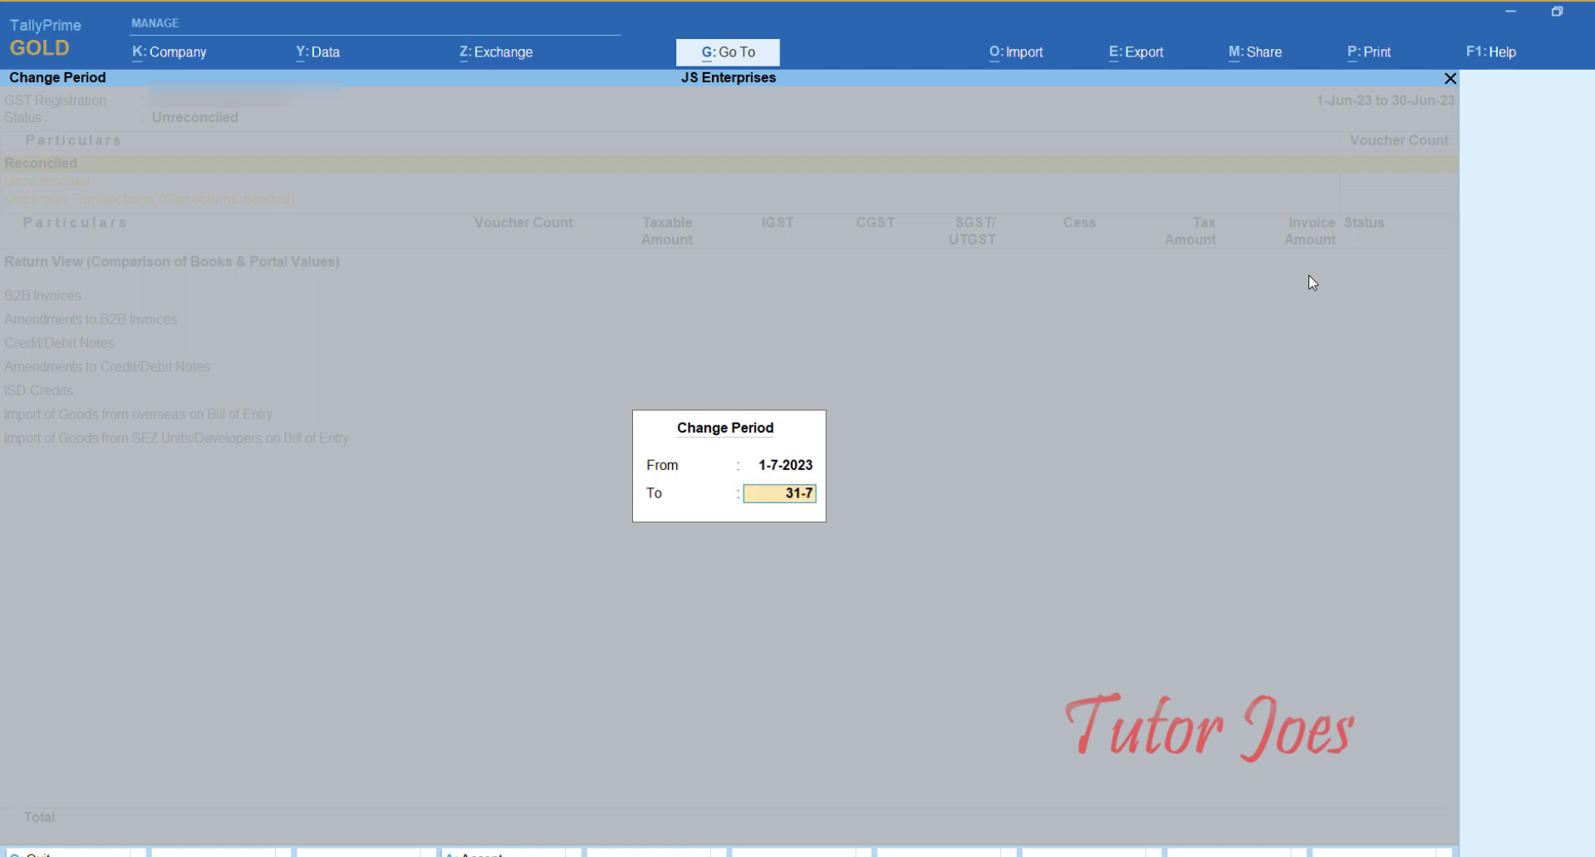
{"action": "key", "text": "Return"}
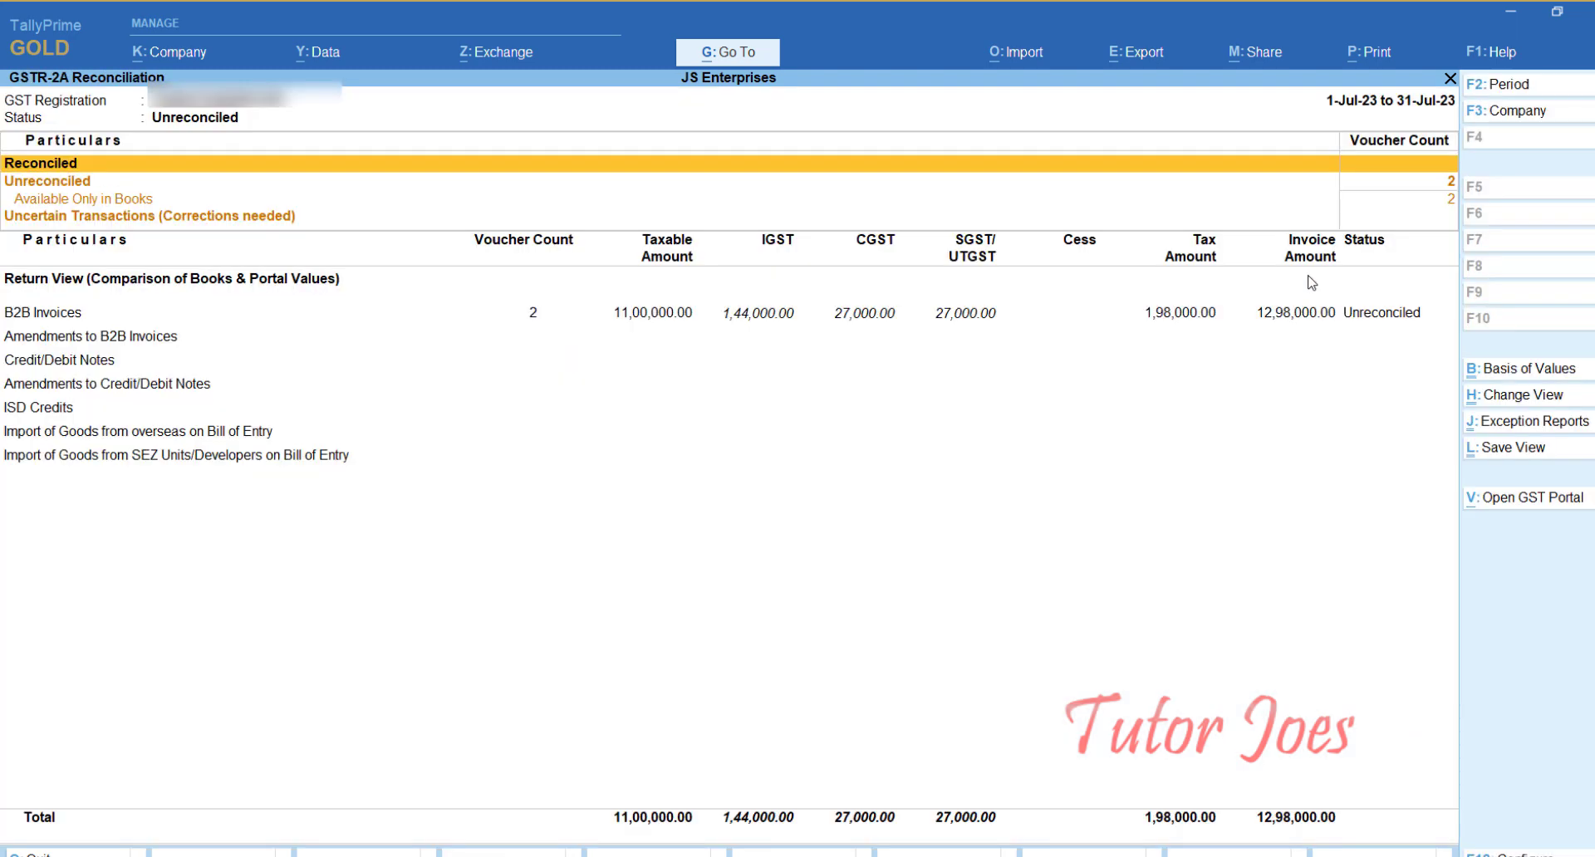
Examine the B2B Invoices row in the return view and leave the reconciliation report
{"action": "key", "text": "Down"}
{"action": "key", "text": "Down"}
{"action": "key", "text": "Down"}
{"action": "key", "text": "Down"}
{"action": "key", "text": "Down"}
{"action": "key", "text": "Up"}
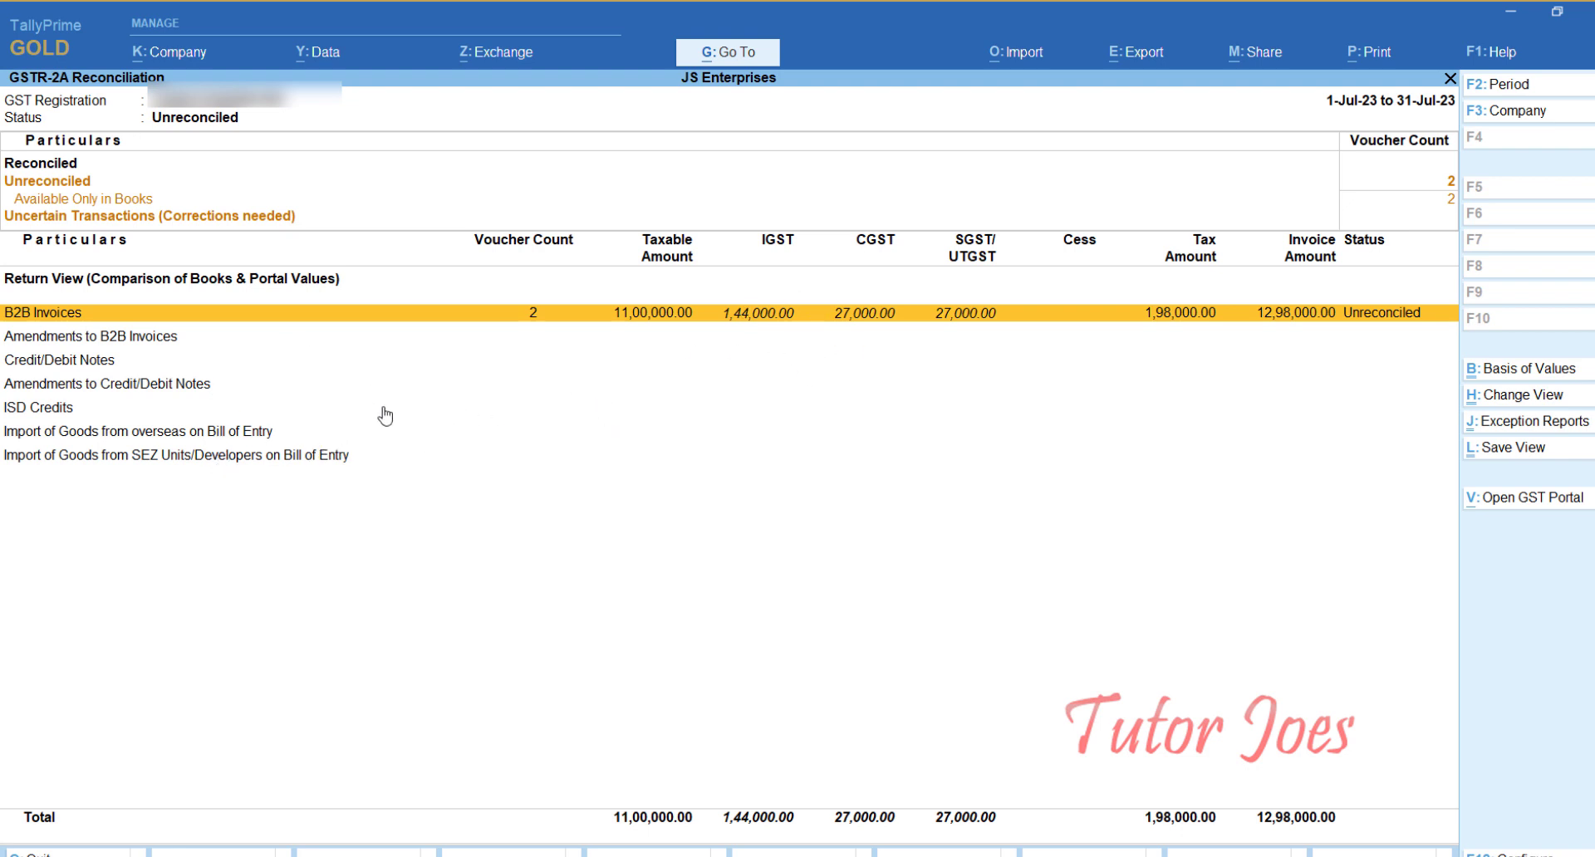
{"action": "key", "text": "F9"}
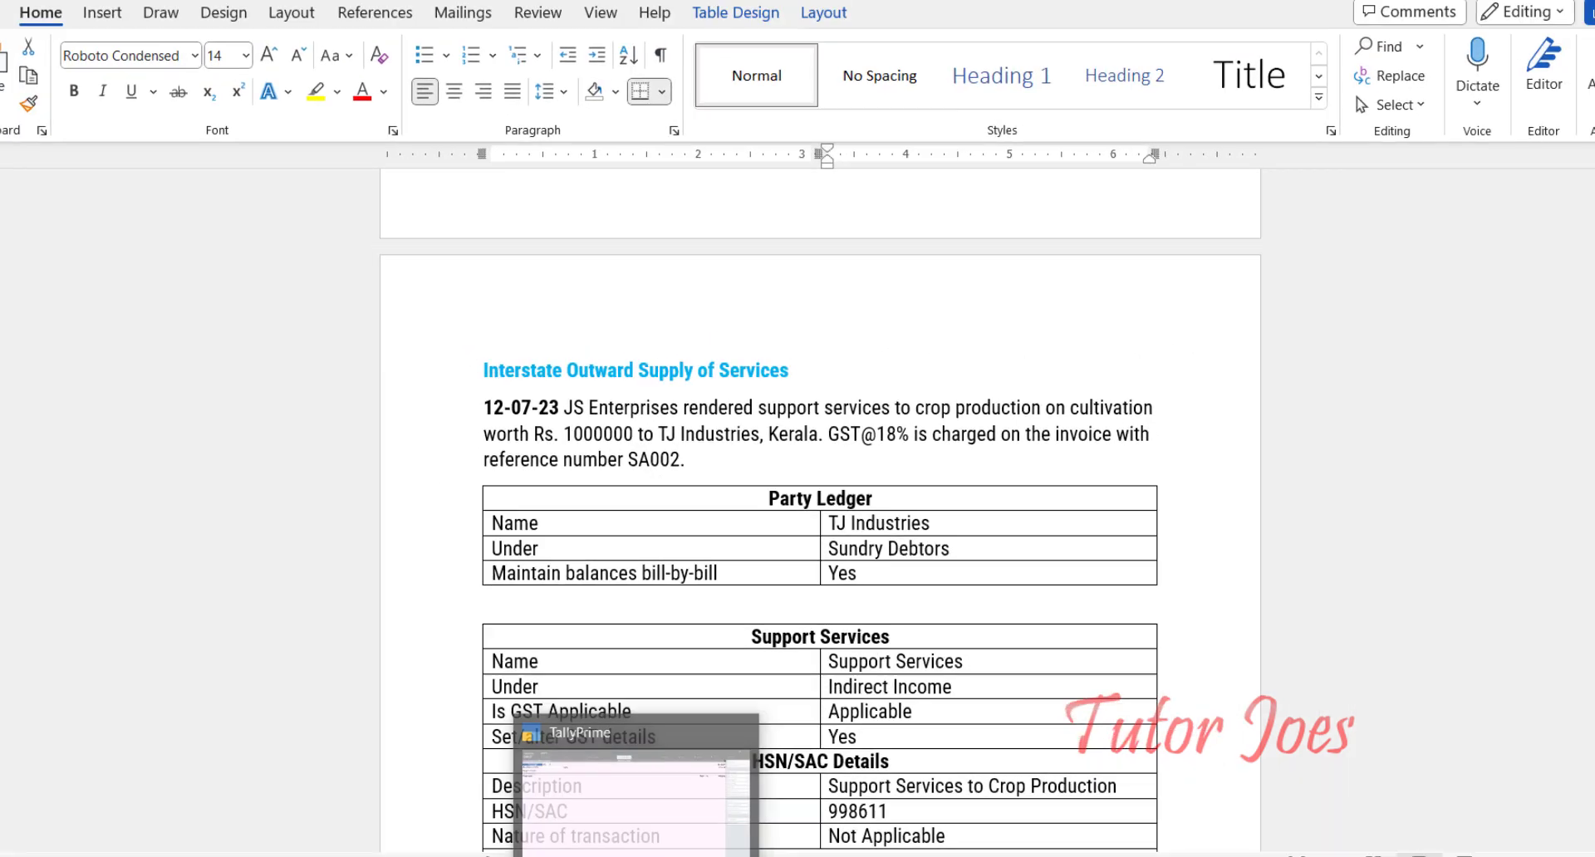
Switch to TallyPrime and start a sales voucher dated 12-7-2023
{"action": "left_click", "coordinate": [600, 856]}
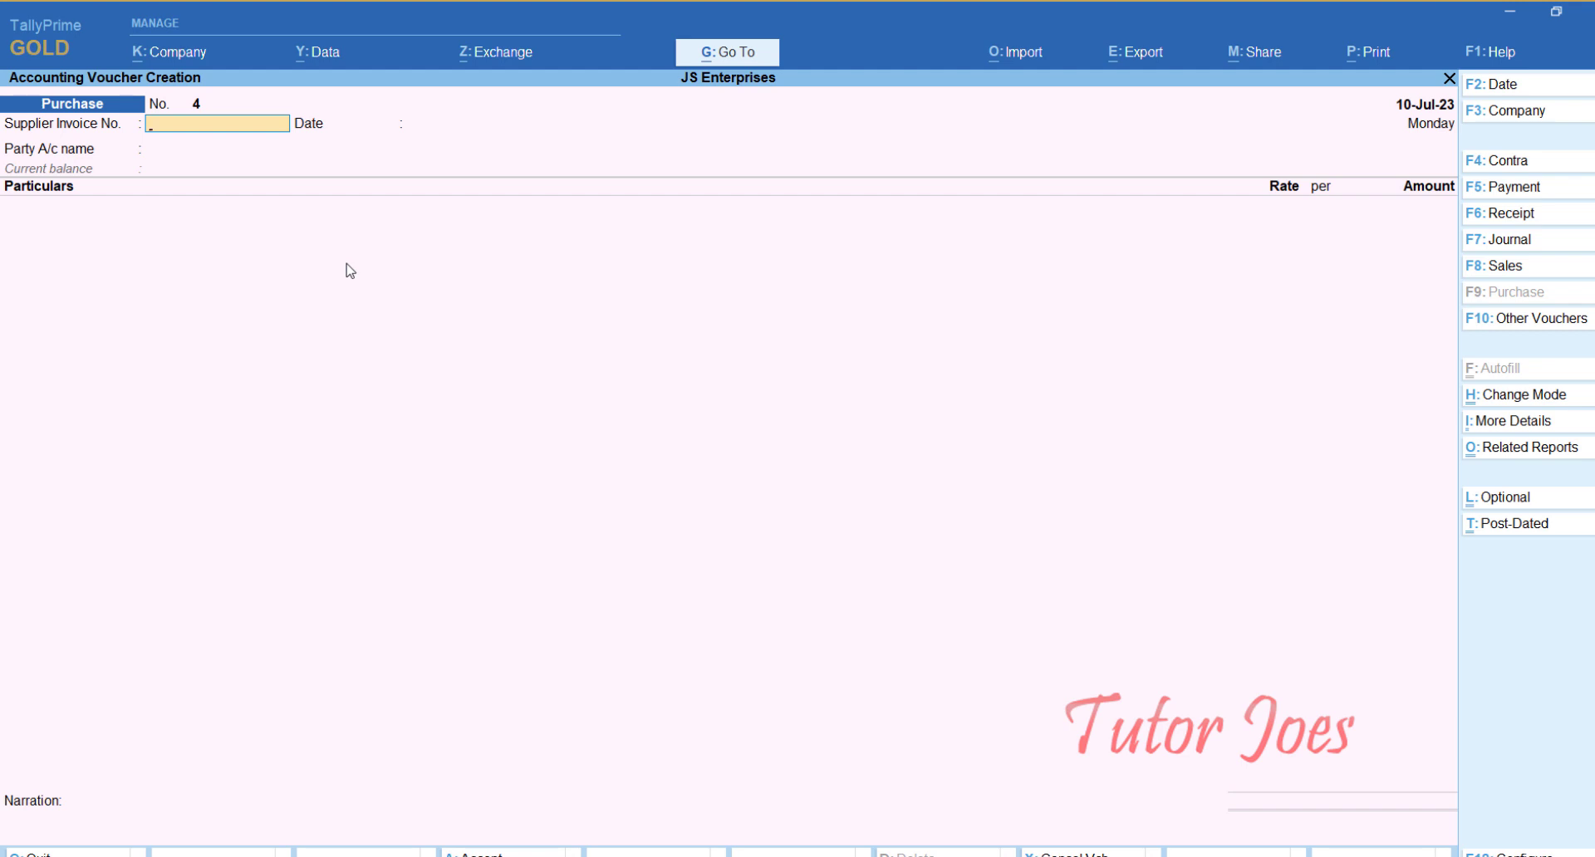
{"action": "key", "text": "F8"}
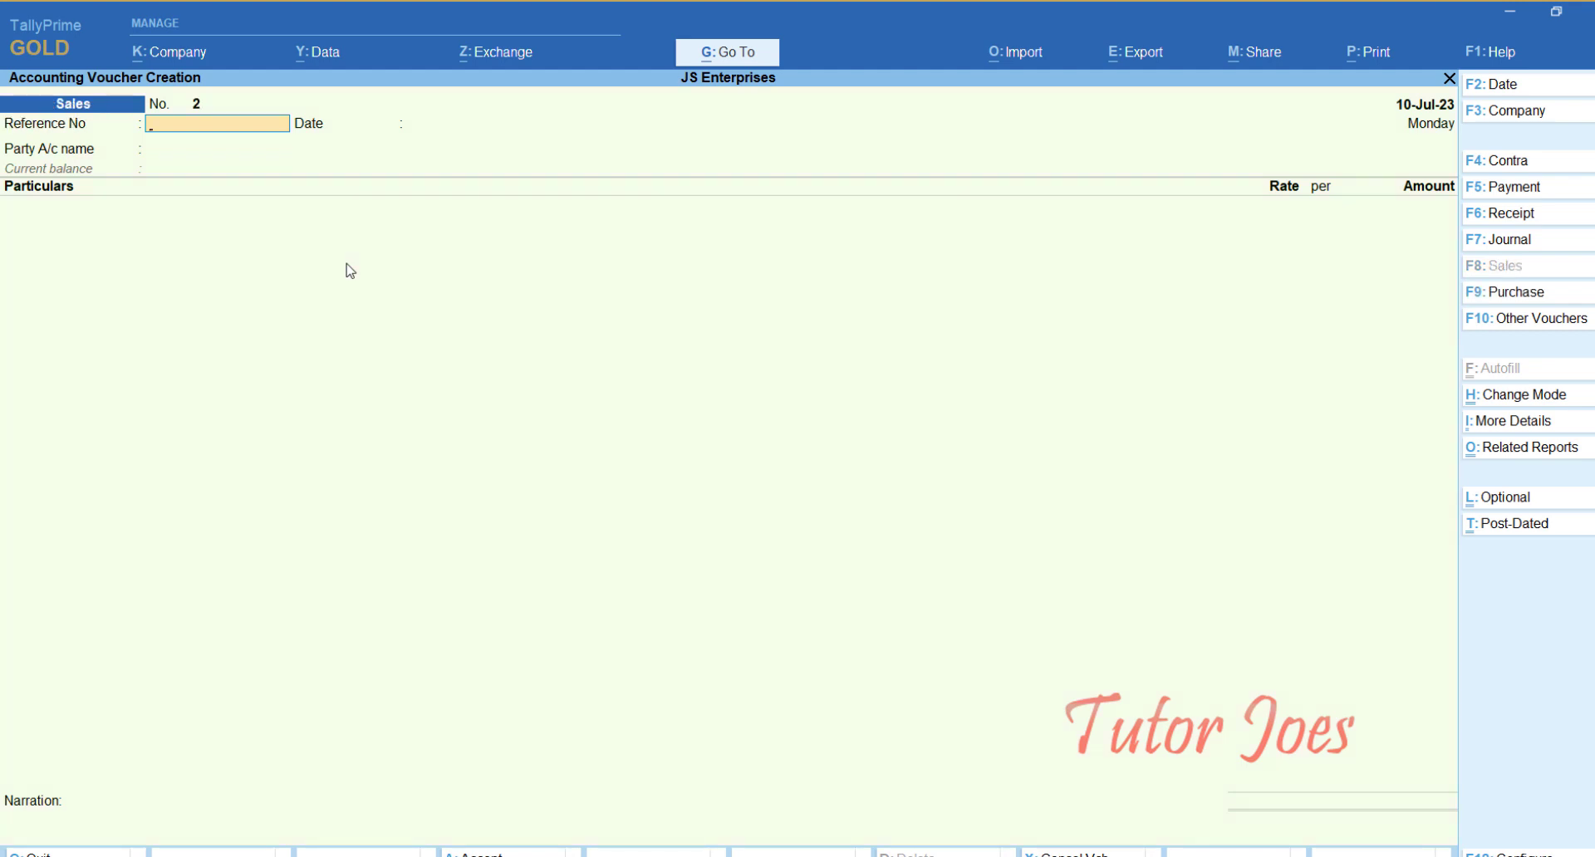
{"action": "key", "text": "F2"}
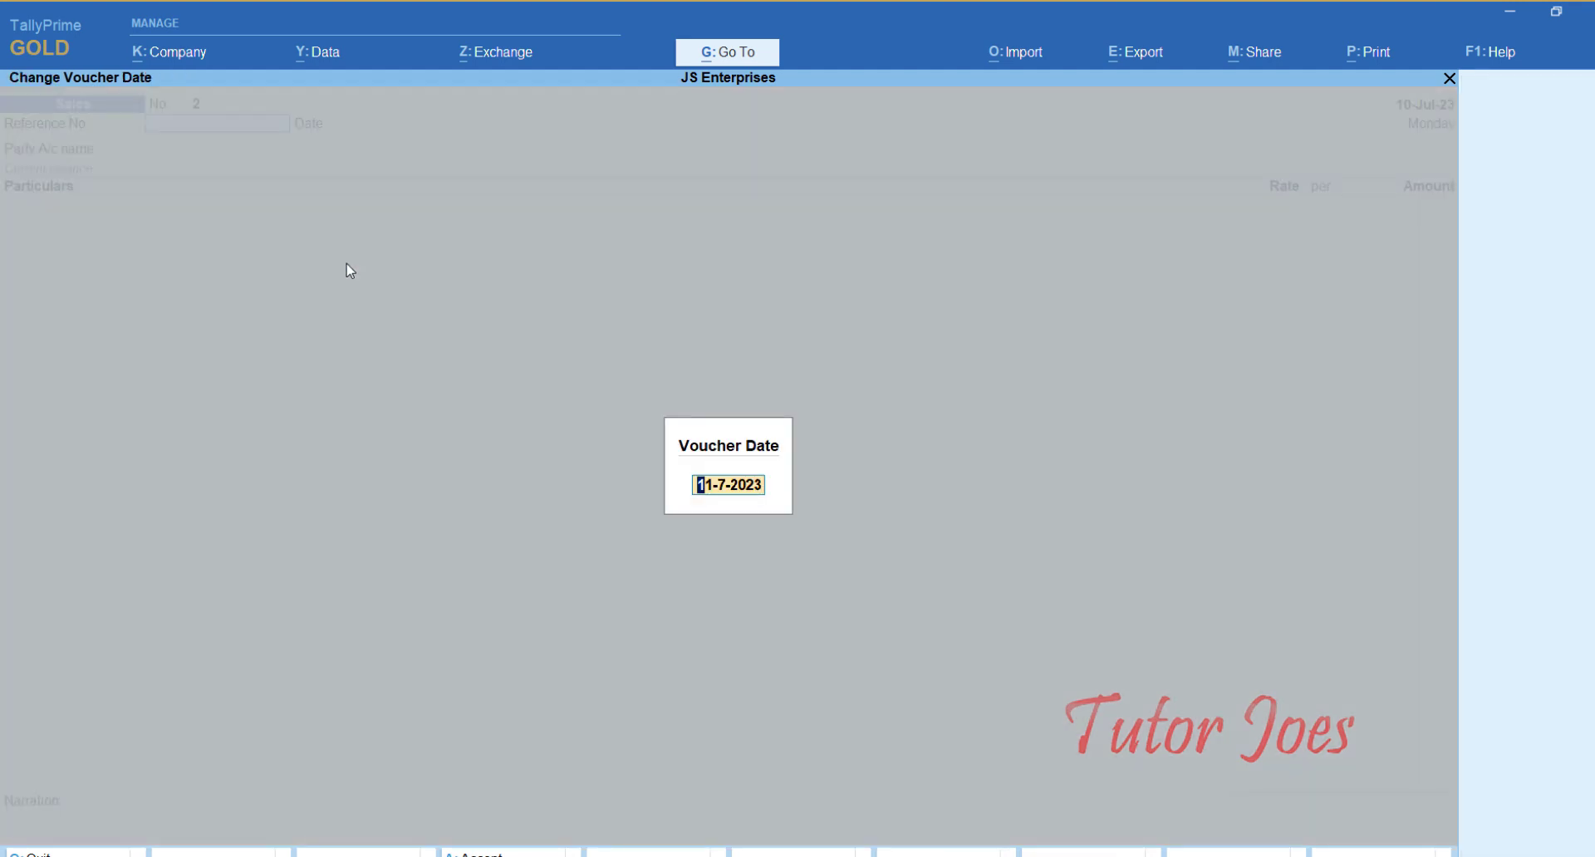
{"action": "type", "text": "12-7"}
{"action": "key", "text": "Return"}
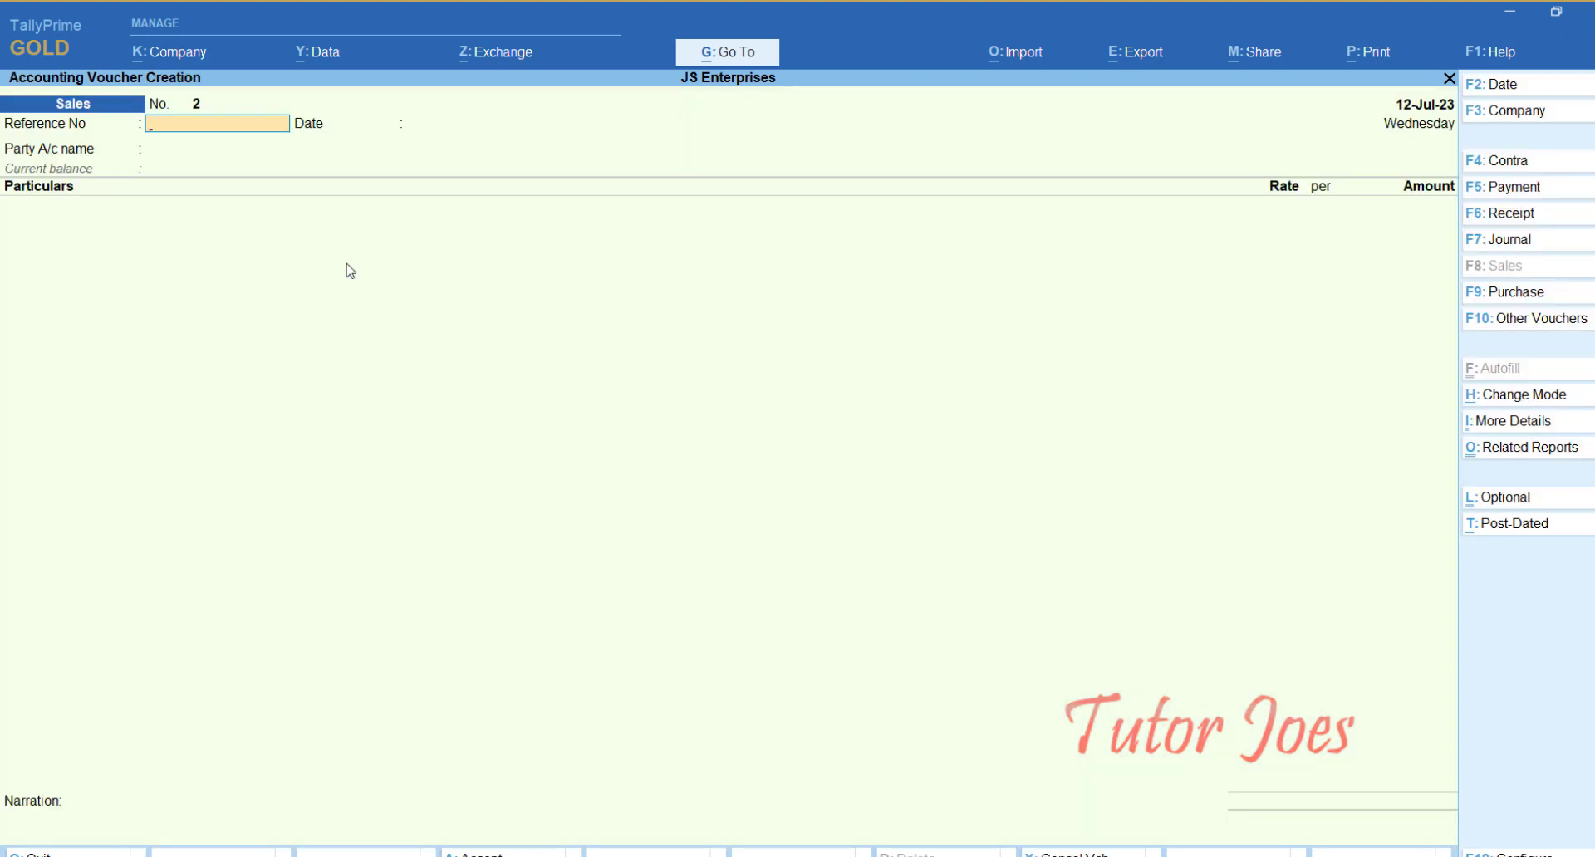
Enter SA002 as the sales reference number and keep 12-Jul-23 as its date
{"action": "type", "text": "SA002"}
{"action": "key", "text": "Return"}
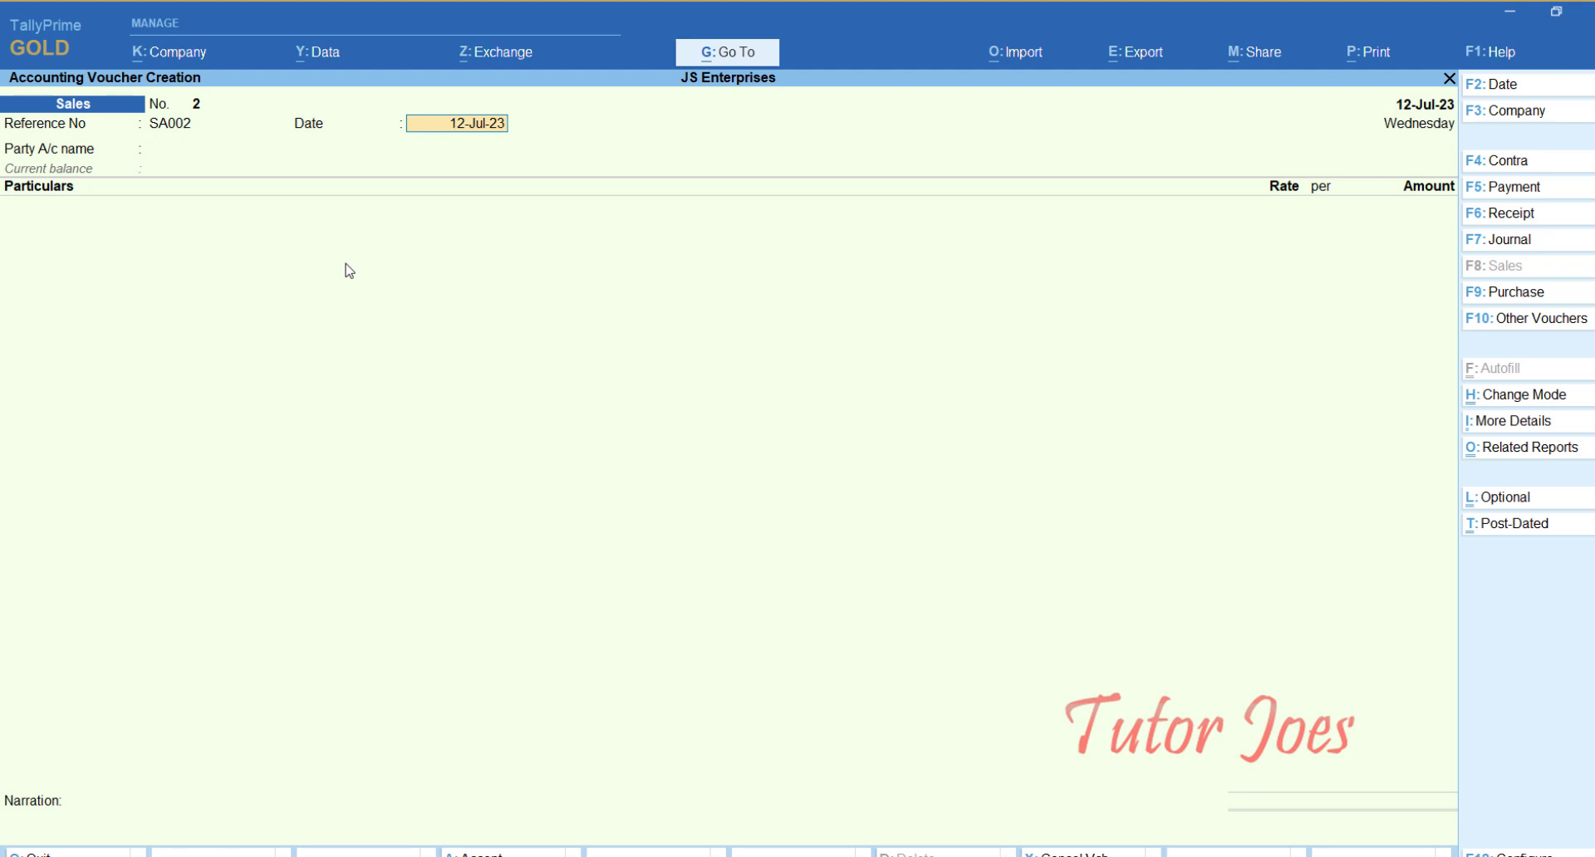
{"action": "key", "text": "Return"}
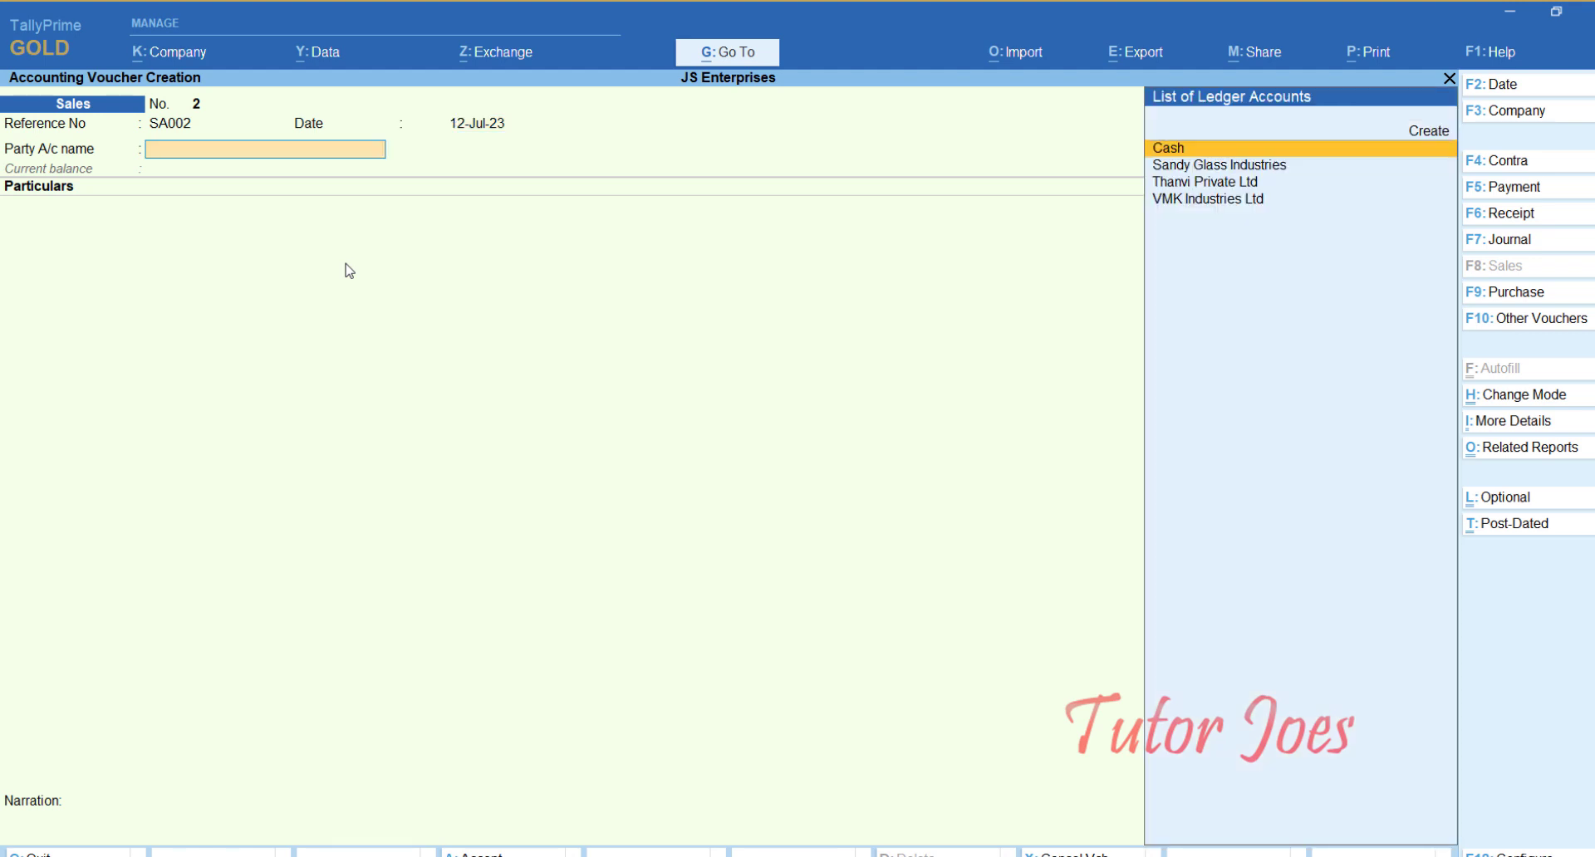
Create a new party ledger named TJ Industries under the Sundry Debtors group
{"action": "key", "text": "alt+c"}
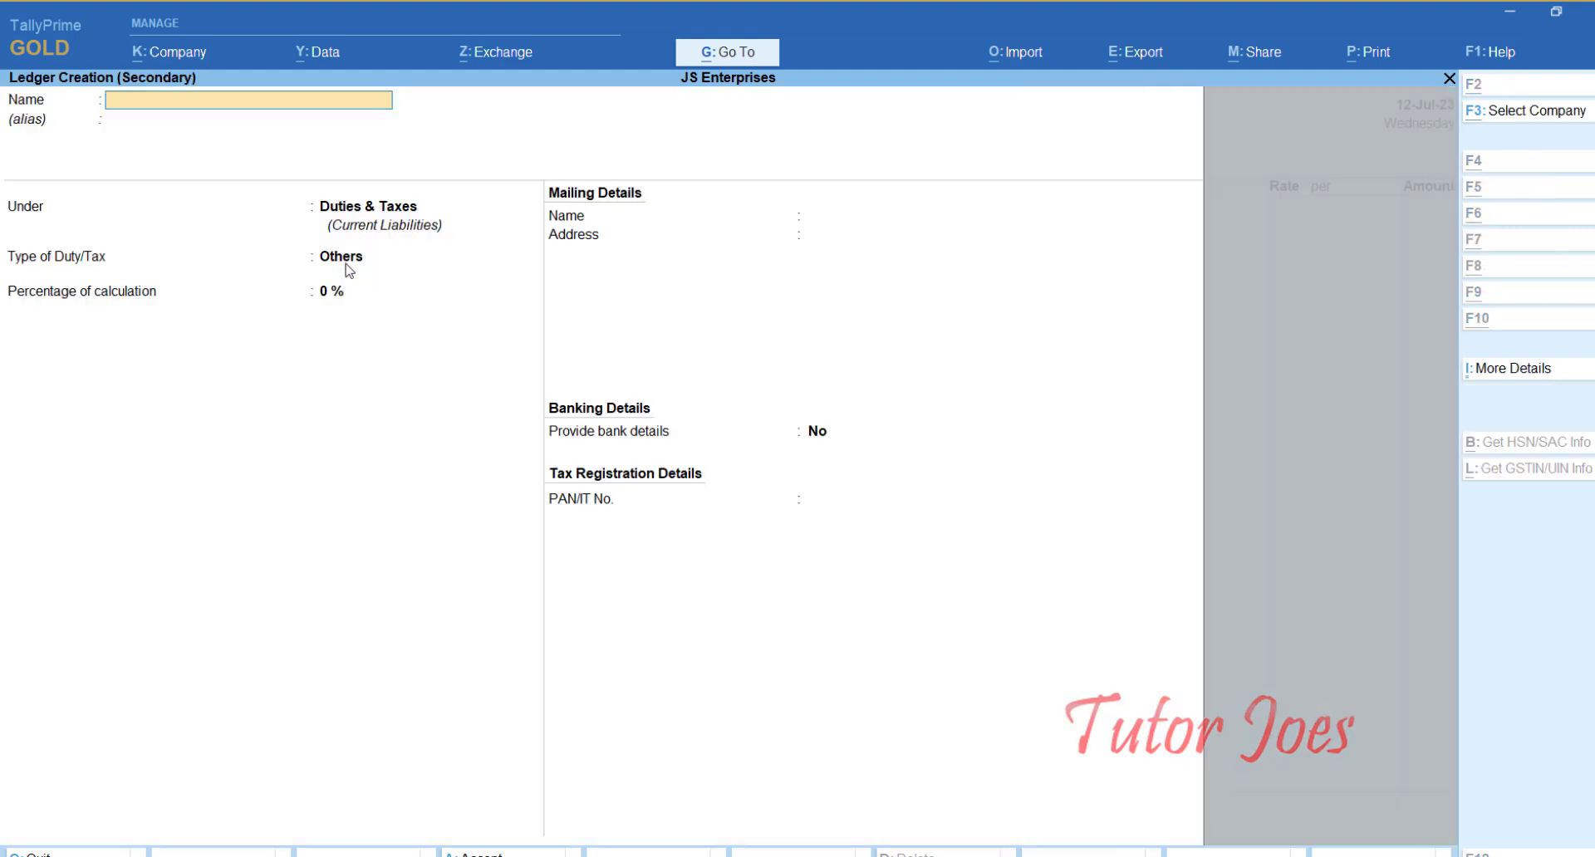
{"action": "type", "text": "TJ"}
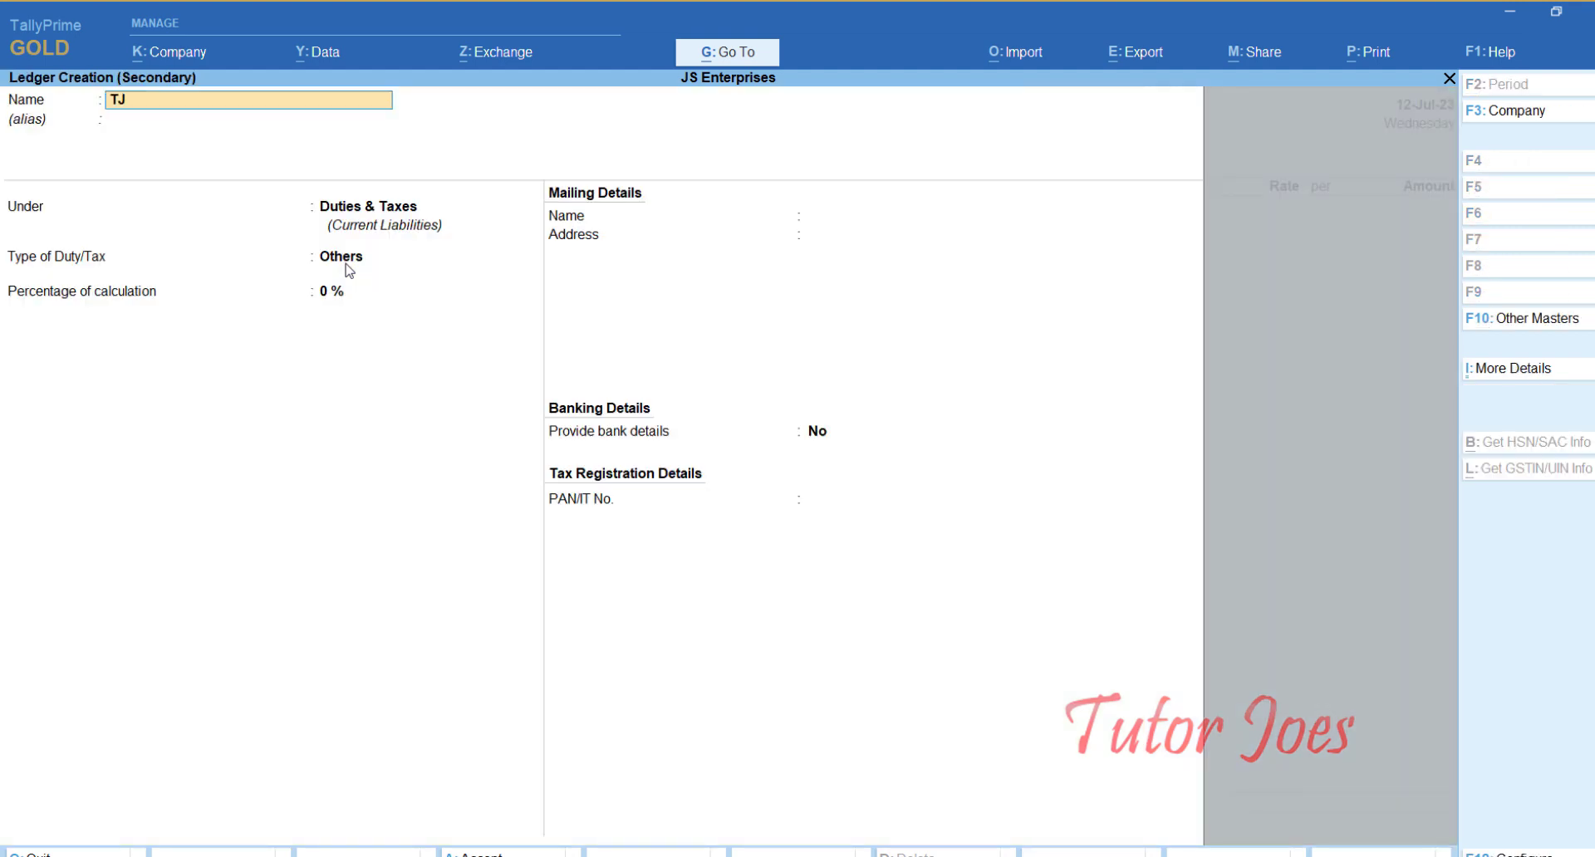
{"action": "type", "text": " Industries"}
{"action": "key", "text": "Return"}
{"action": "key", "text": "Return"}
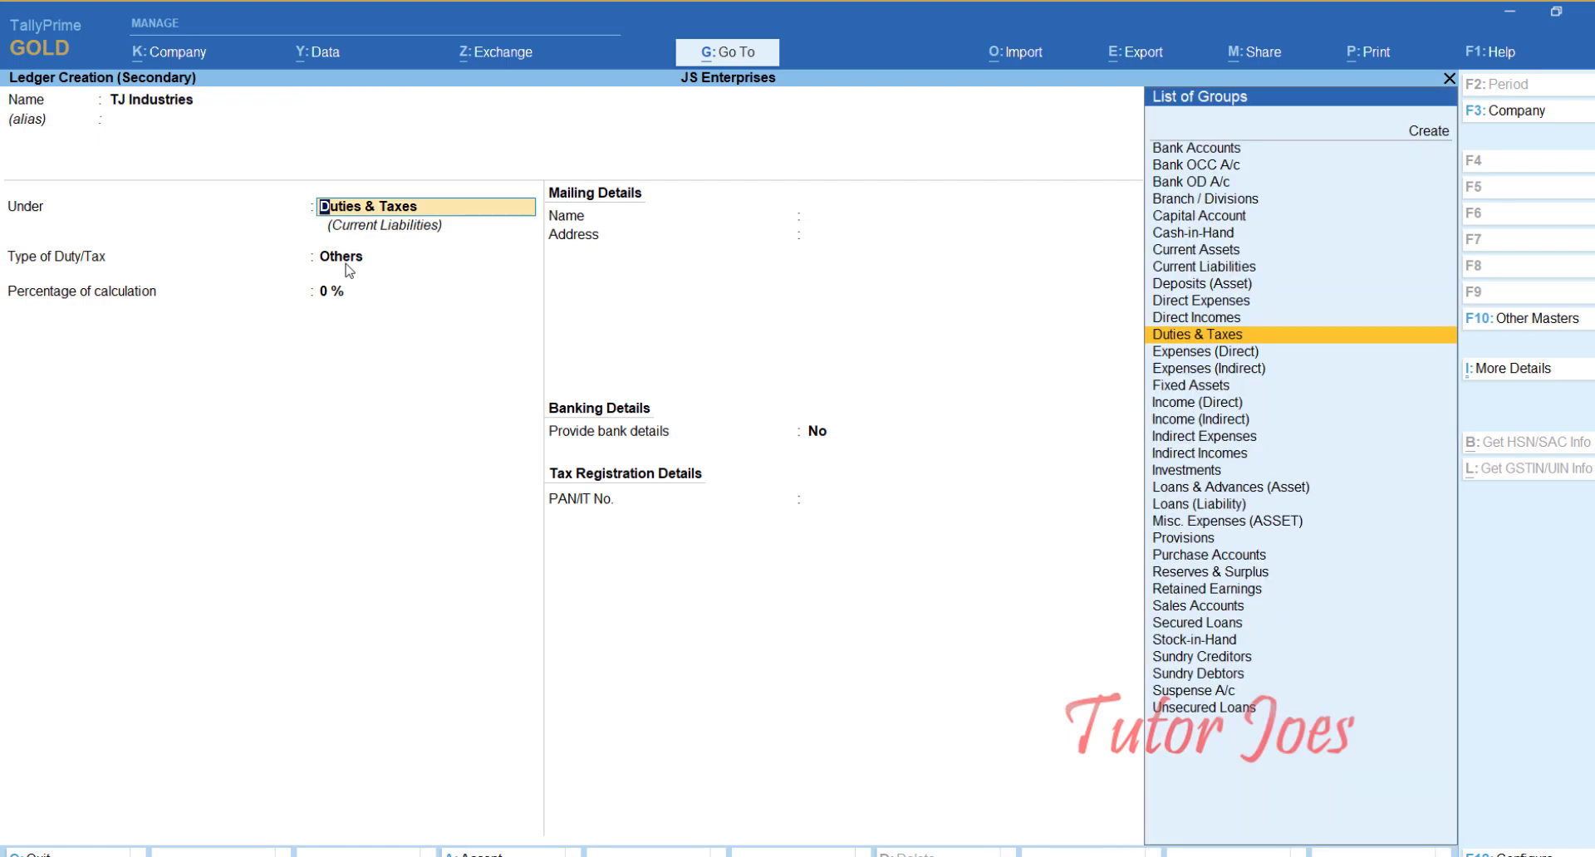
{"action": "type", "text": "Su"}
{"action": "key", "text": "Up"}
{"action": "key", "text": "Up"}
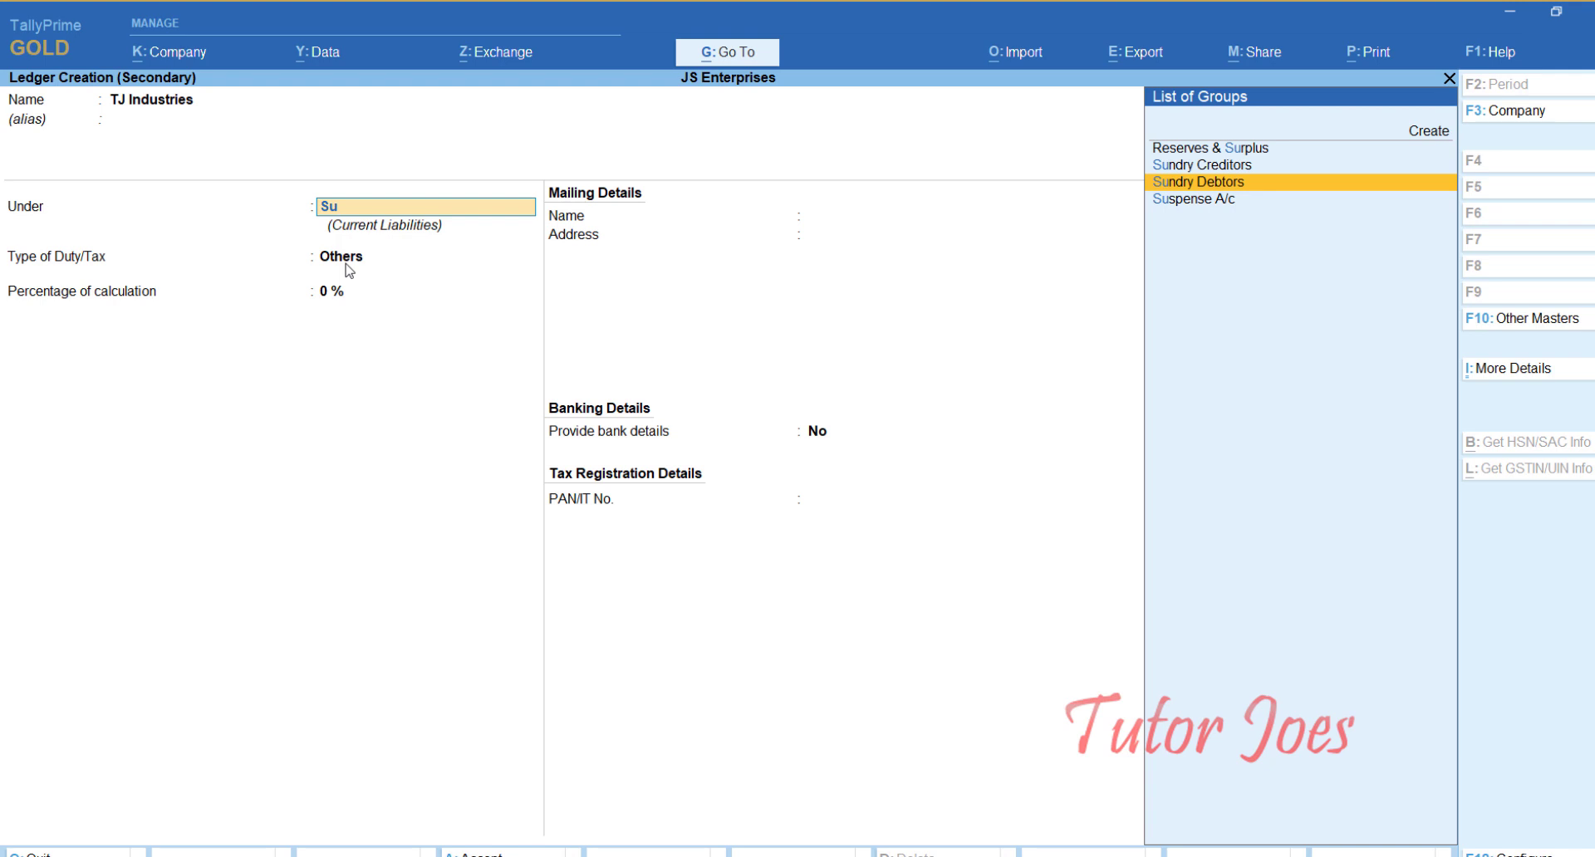
{"action": "key", "text": "Return"}
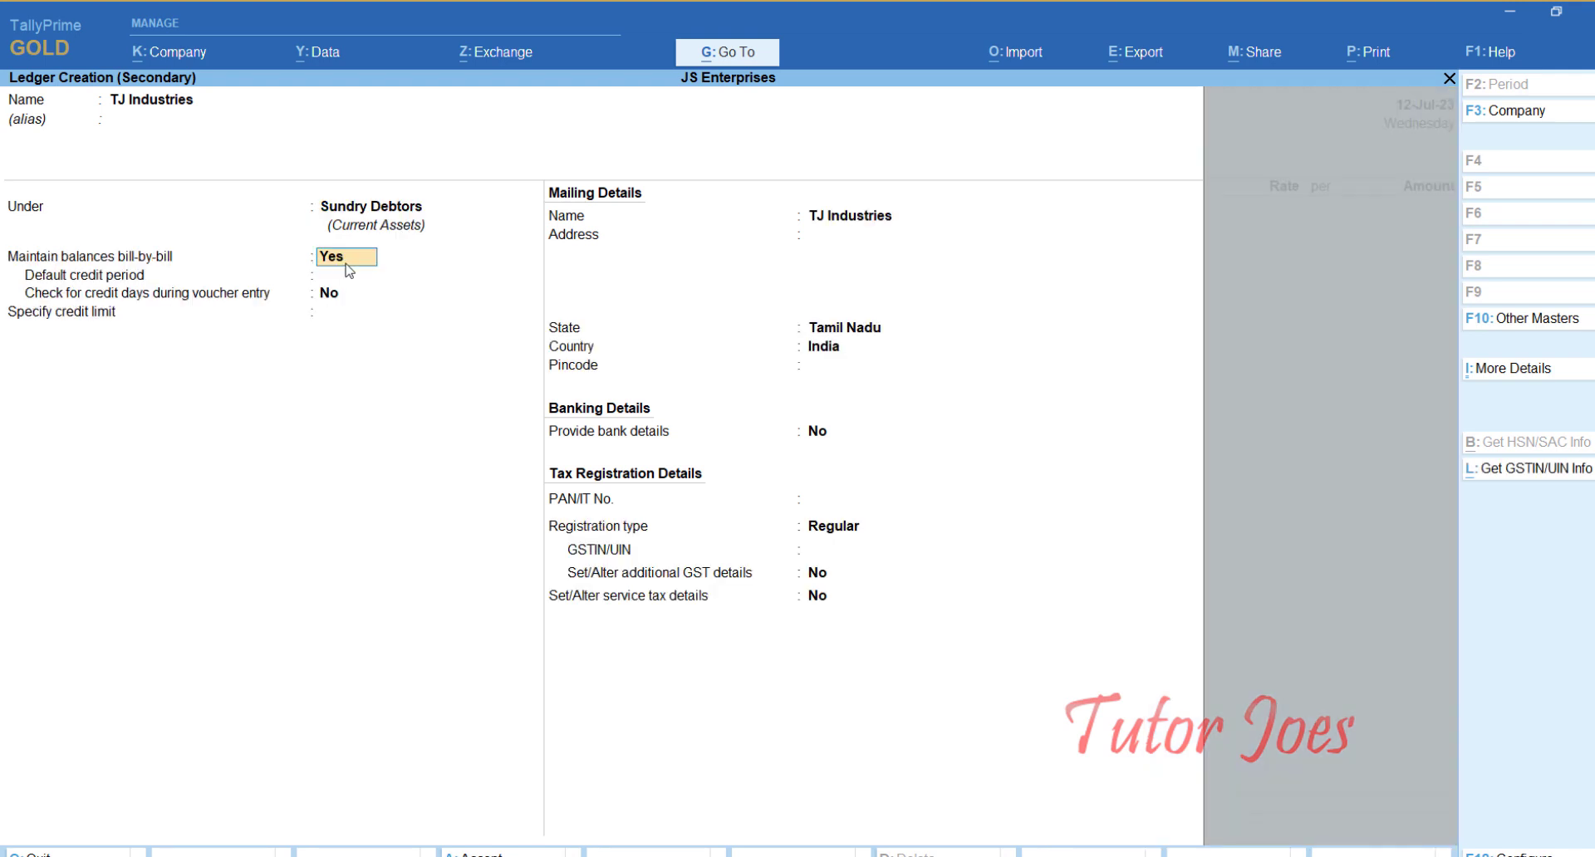
Keep bill-by-bill balances at Yes, leave credit terms and address blank, and set the party's state to Kerala
{"action": "key", "text": "Return"}
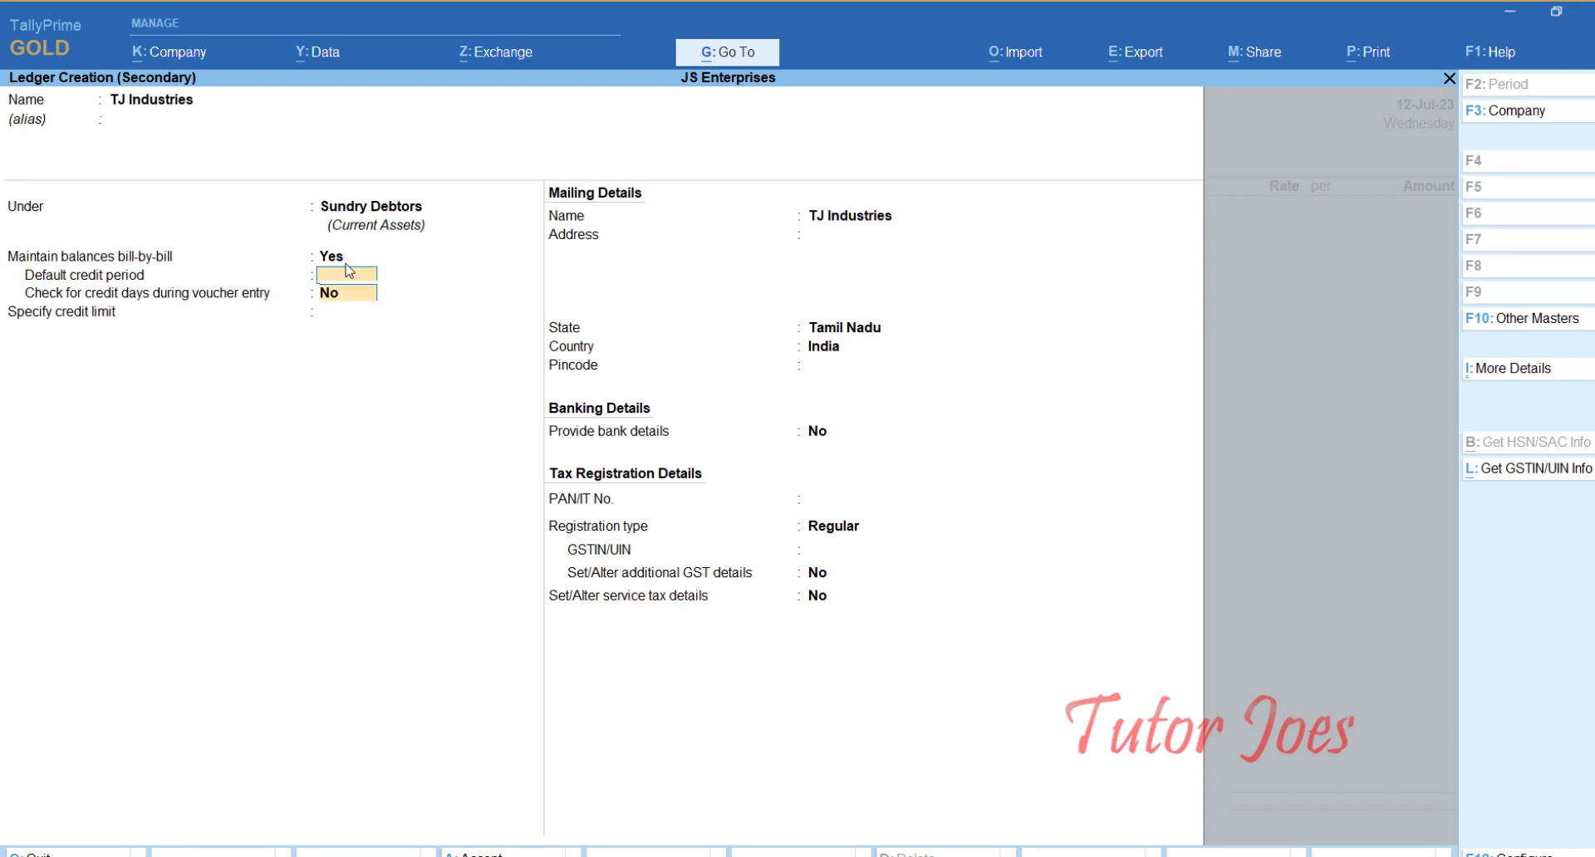
{"action": "key", "text": "Return"}
{"action": "key", "text": "Return"}
{"action": "key", "text": "Return"}
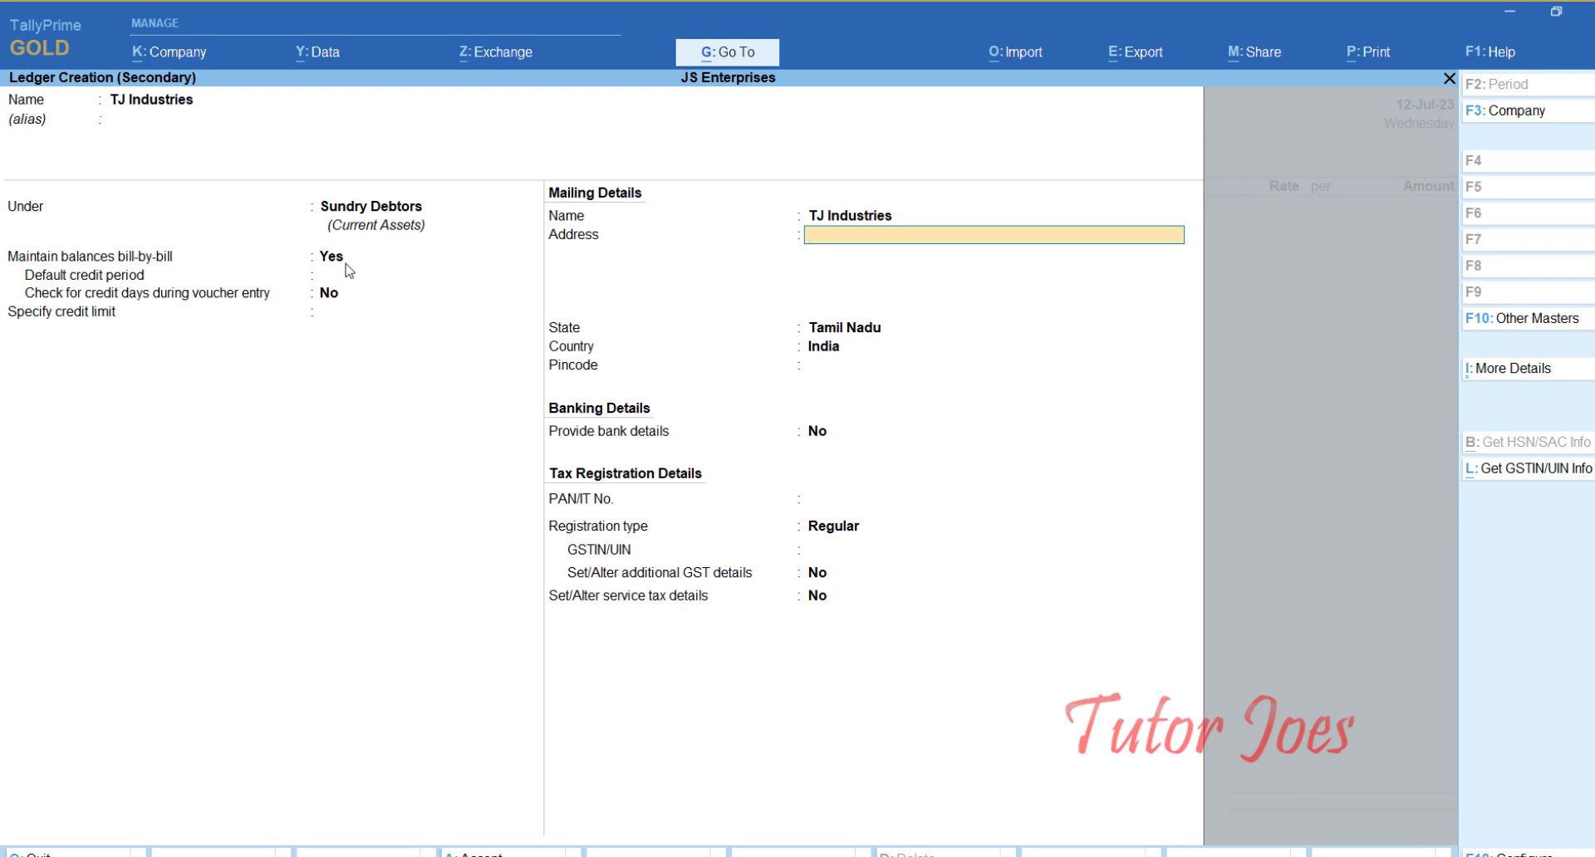
{"action": "key", "text": "Return"}
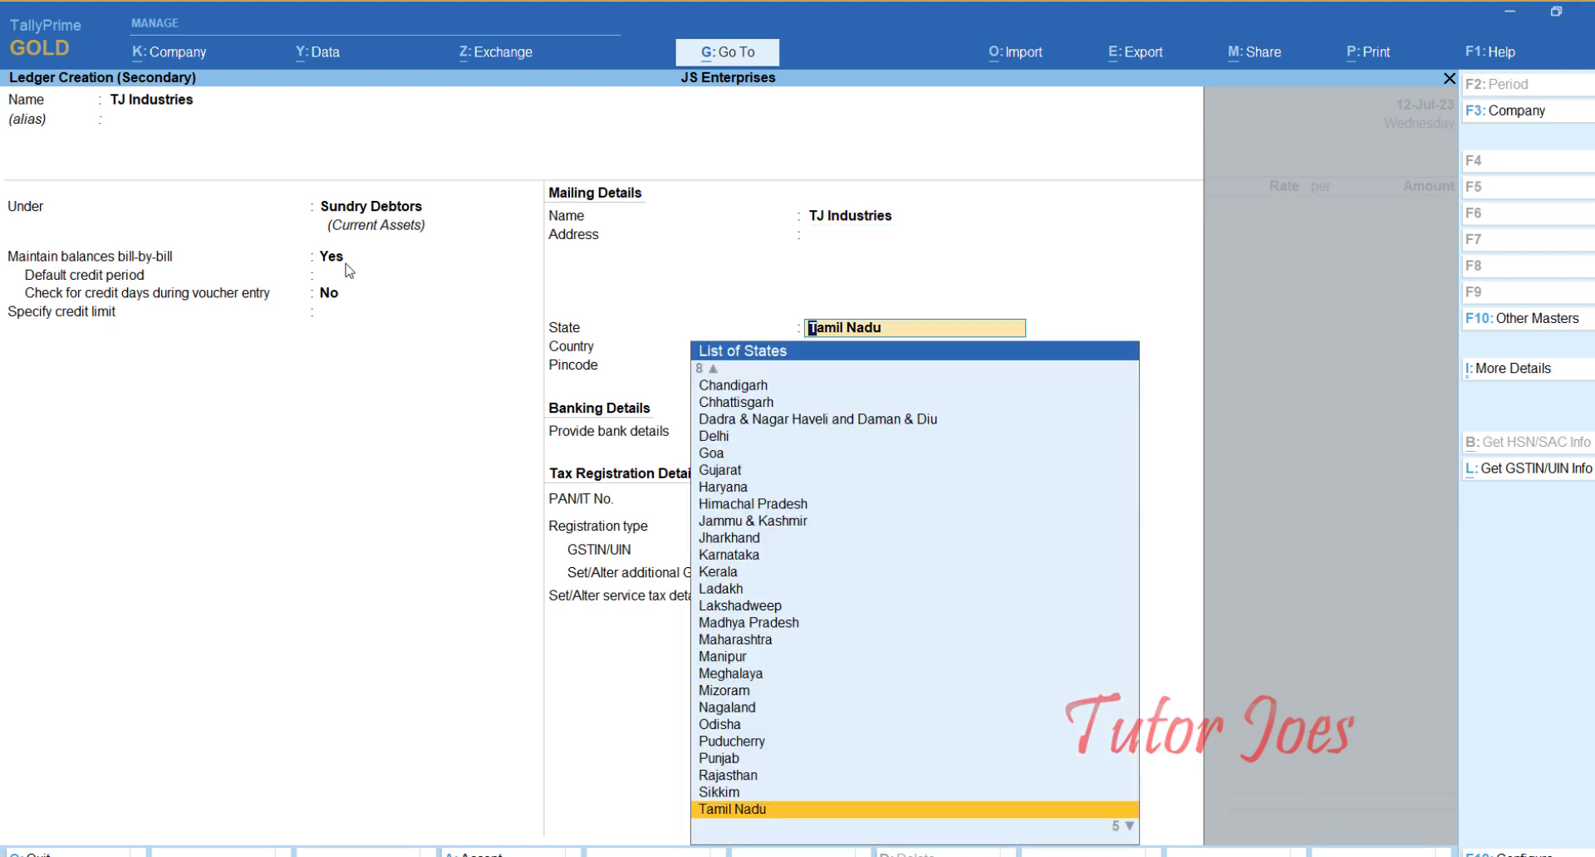
{"action": "type", "text": "K"}
{"action": "key", "text": "Down"}
{"action": "key", "text": "Down"}
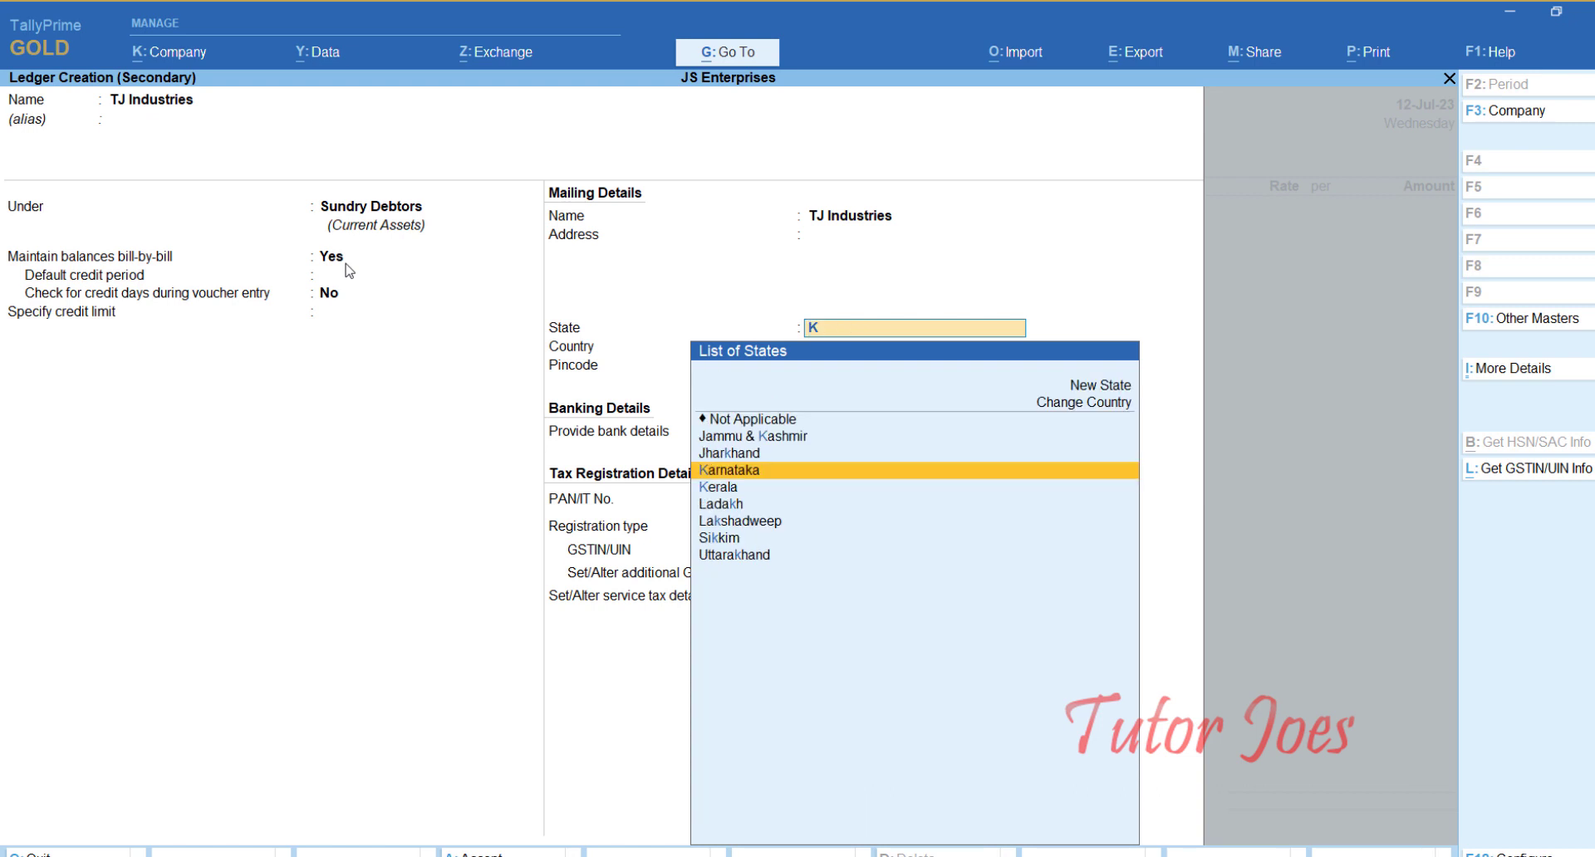
{"action": "key", "text": "Return"}
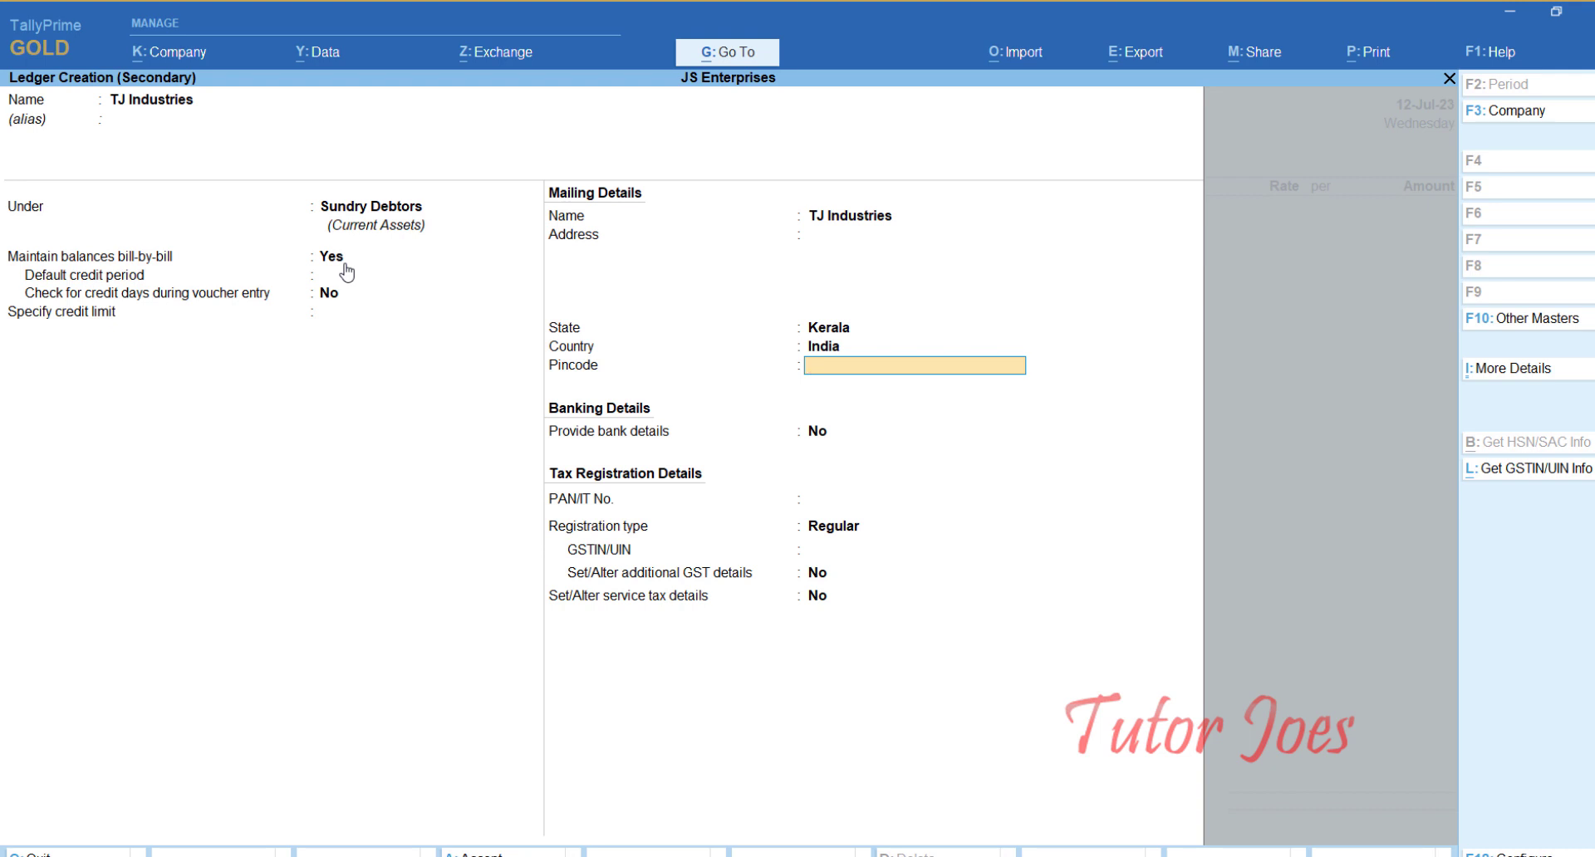
Set the party's GST registration type to Unregistered/Consumer with a blank GSTIN/UIN and save the ledger
{"action": "key", "text": "Return"}
{"action": "key", "text": "Return"}
{"action": "key", "text": "Return"}
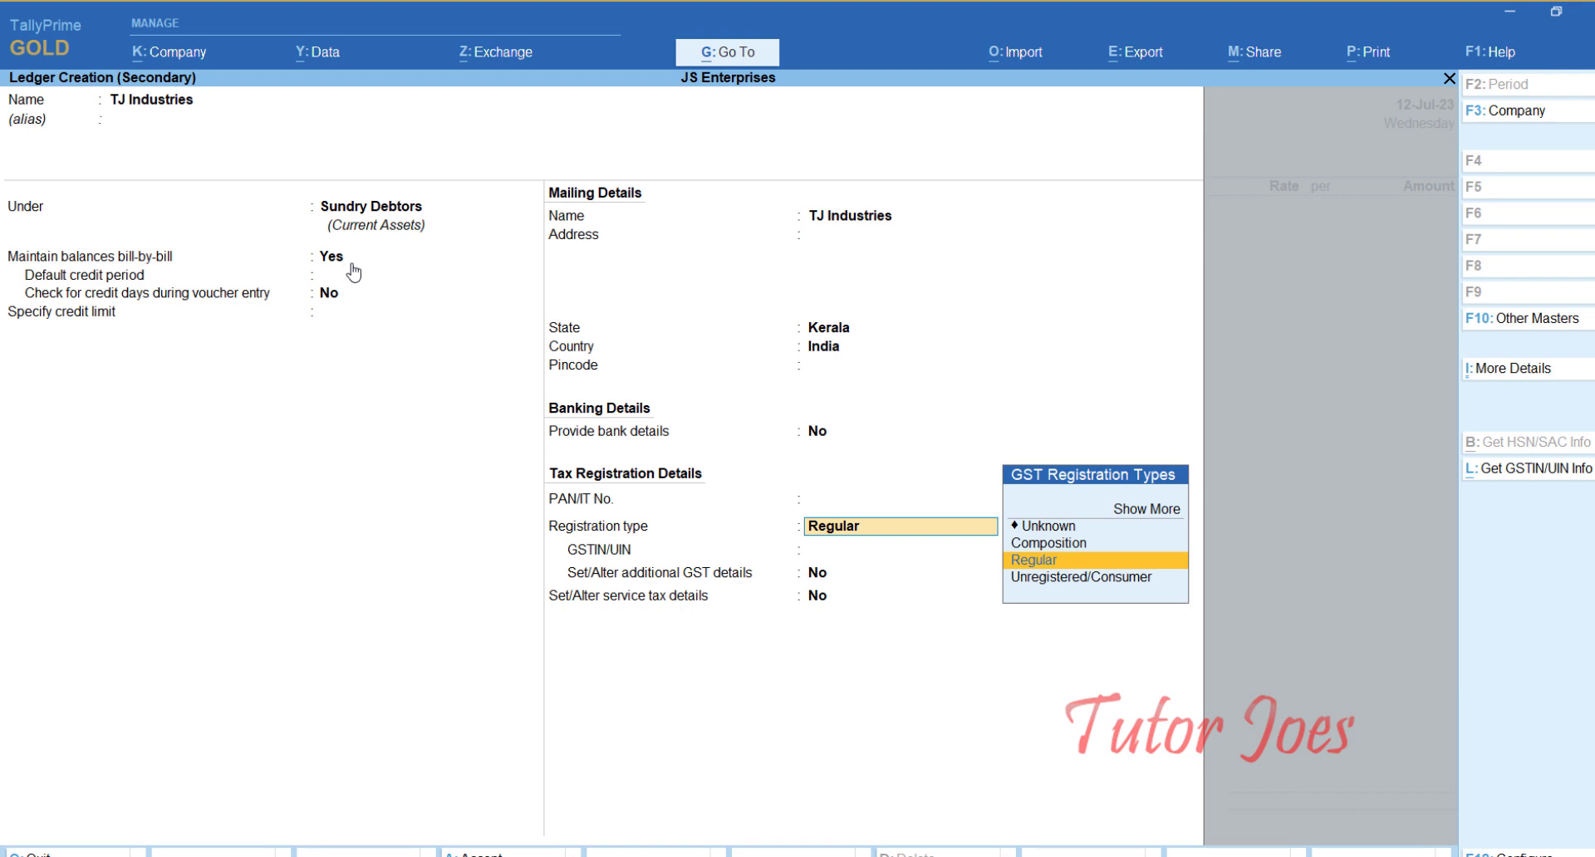
{"action": "key", "text": "Down"}
{"action": "key", "text": "Return"}
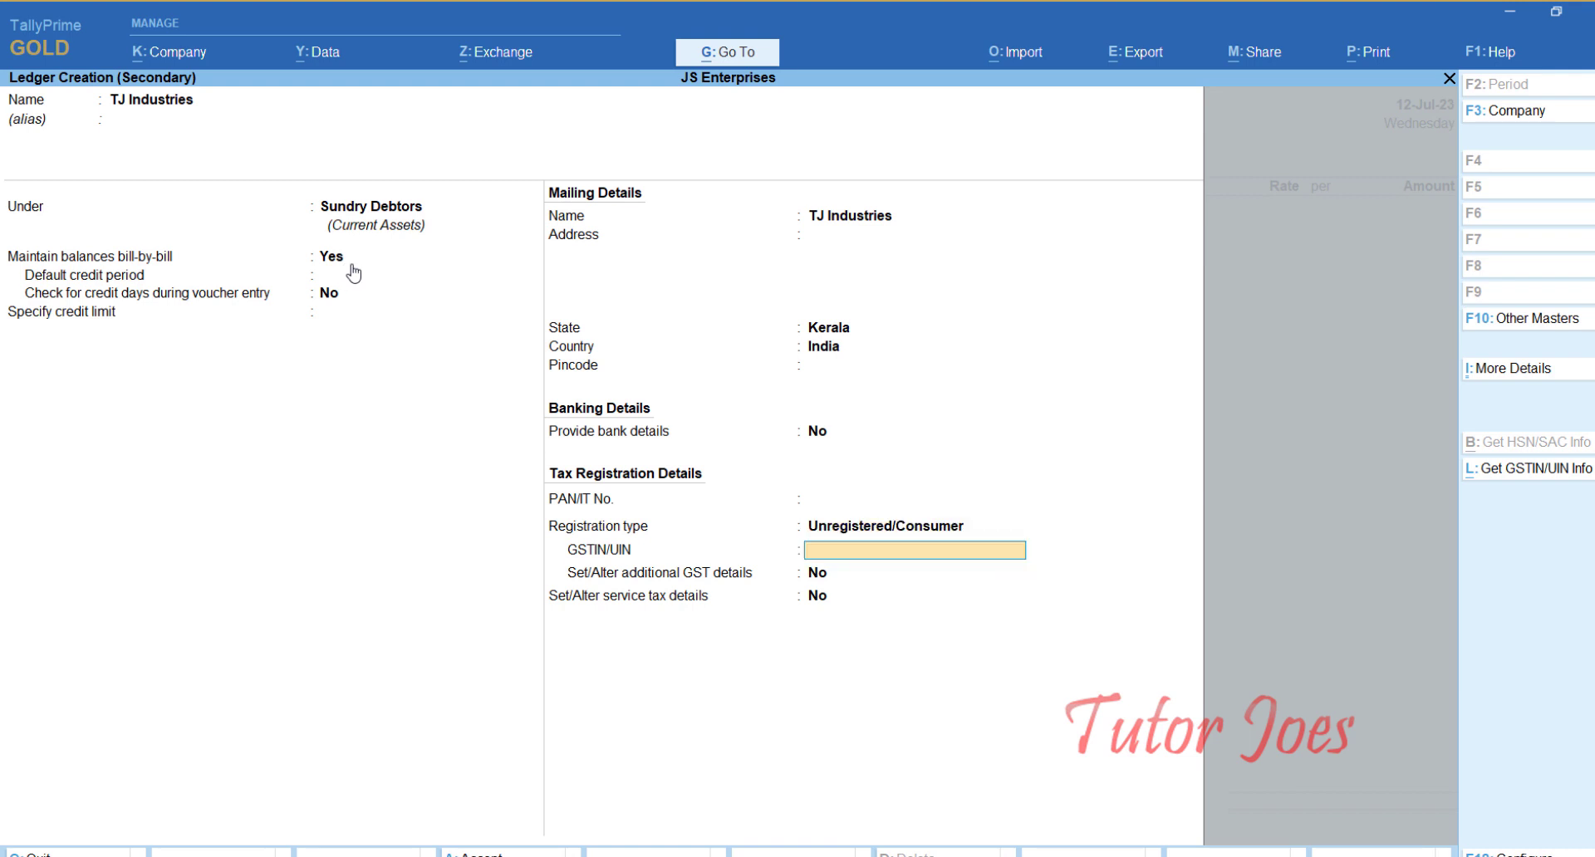
{"action": "key", "text": "Return"}
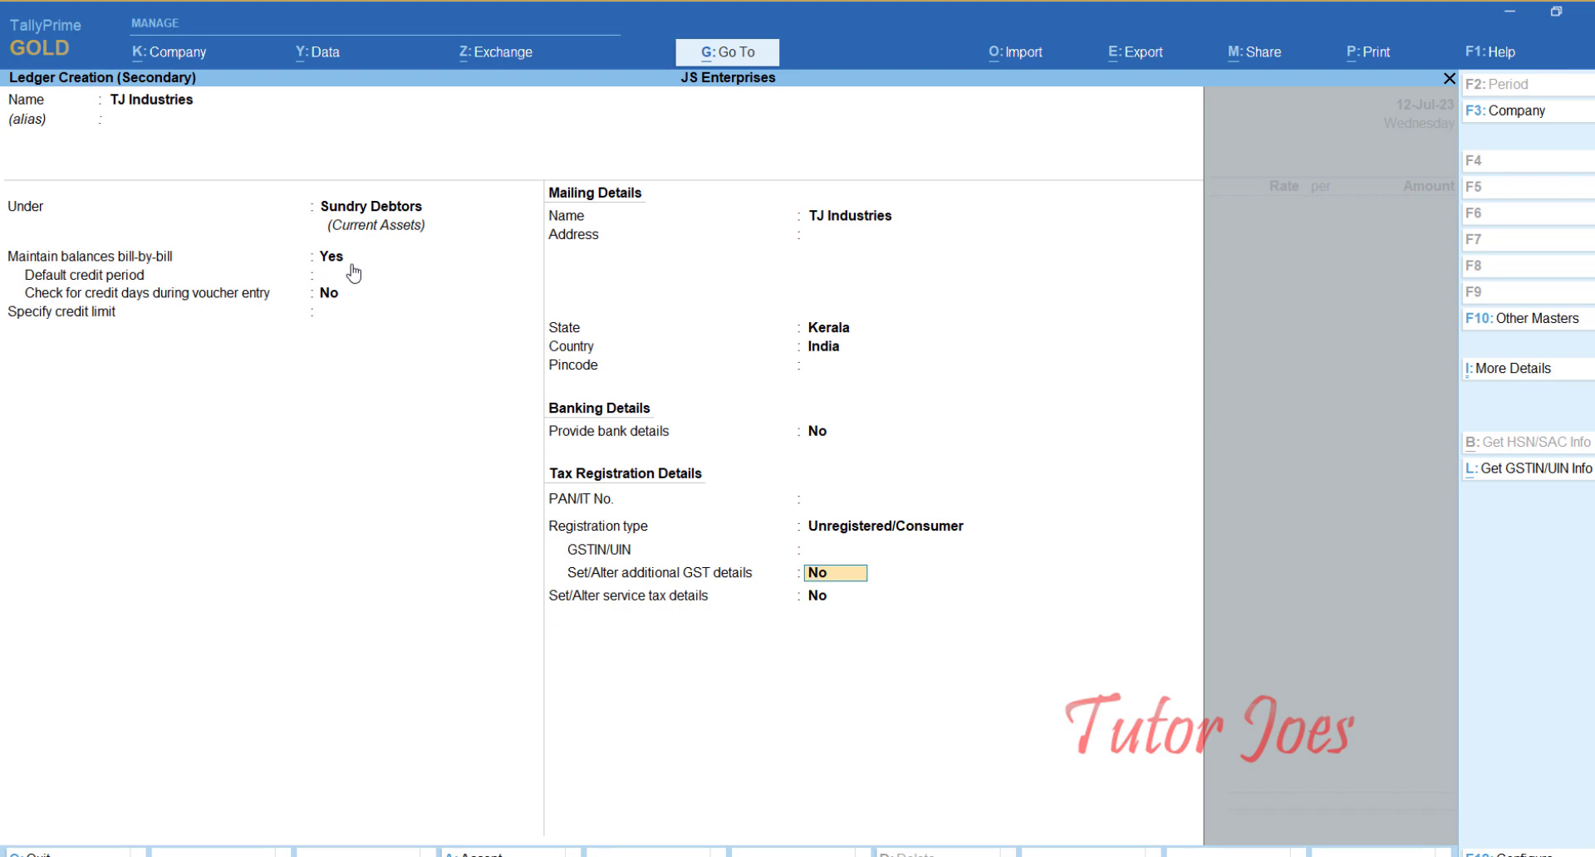
{"action": "key", "text": "Return"}
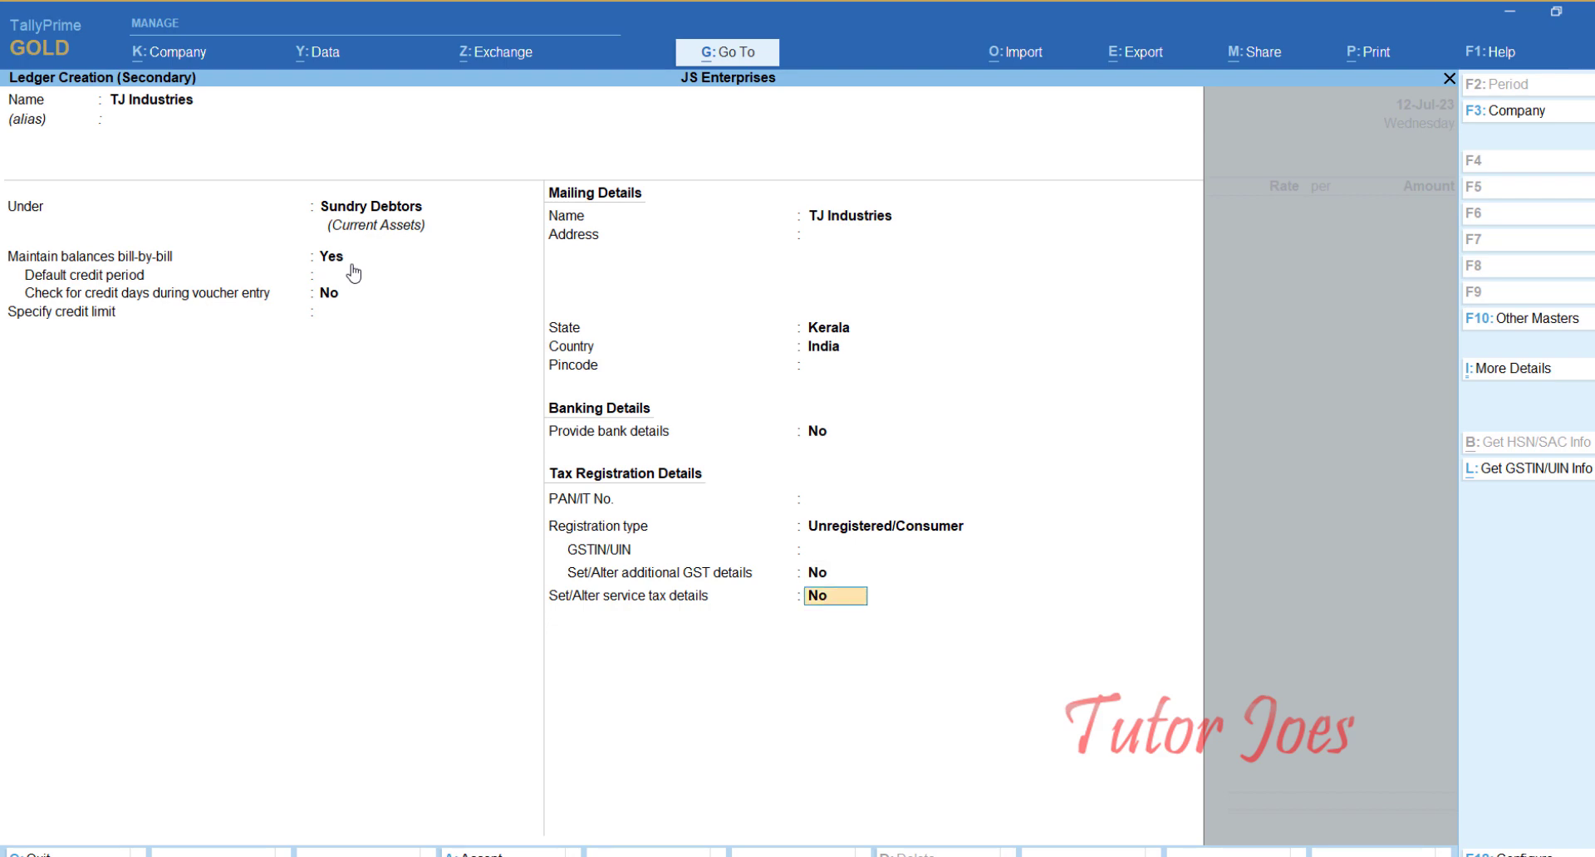
{"action": "key", "text": "Return"}
{"action": "key", "text": "Return"}
Leave all dispatch and order details blank for the TJ Industries sale
{"action": "key", "text": "Return"}
{"action": "key", "text": "Return"}
{"action": "key", "text": "Return"}
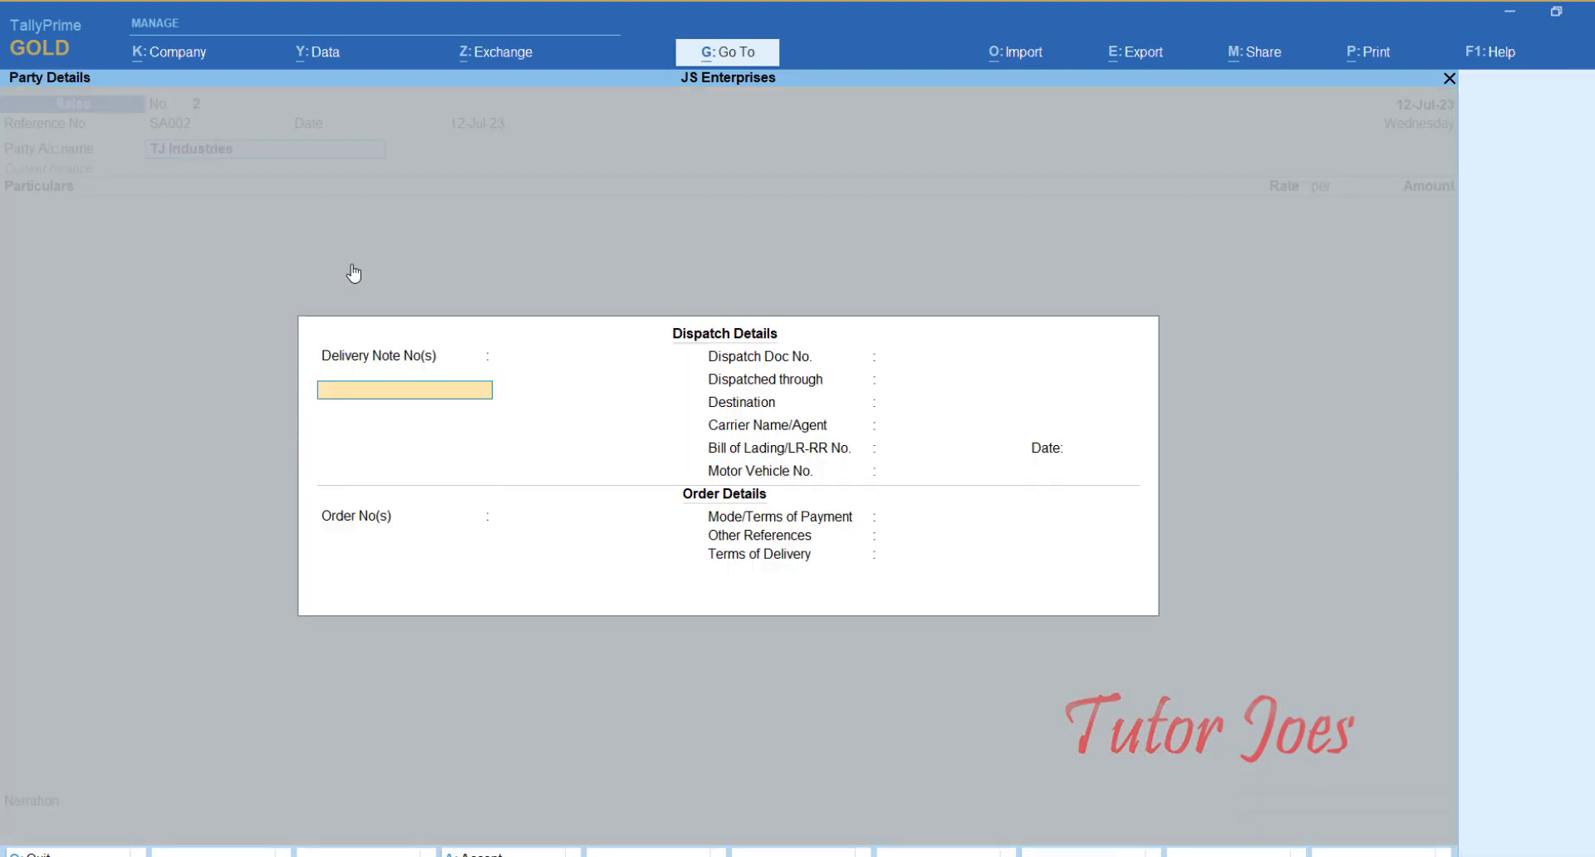
{"action": "key", "text": "Return"}
{"action": "key", "text": "Return"}
{"action": "key", "text": "Return"}
{"action": "key", "text": "Return"}
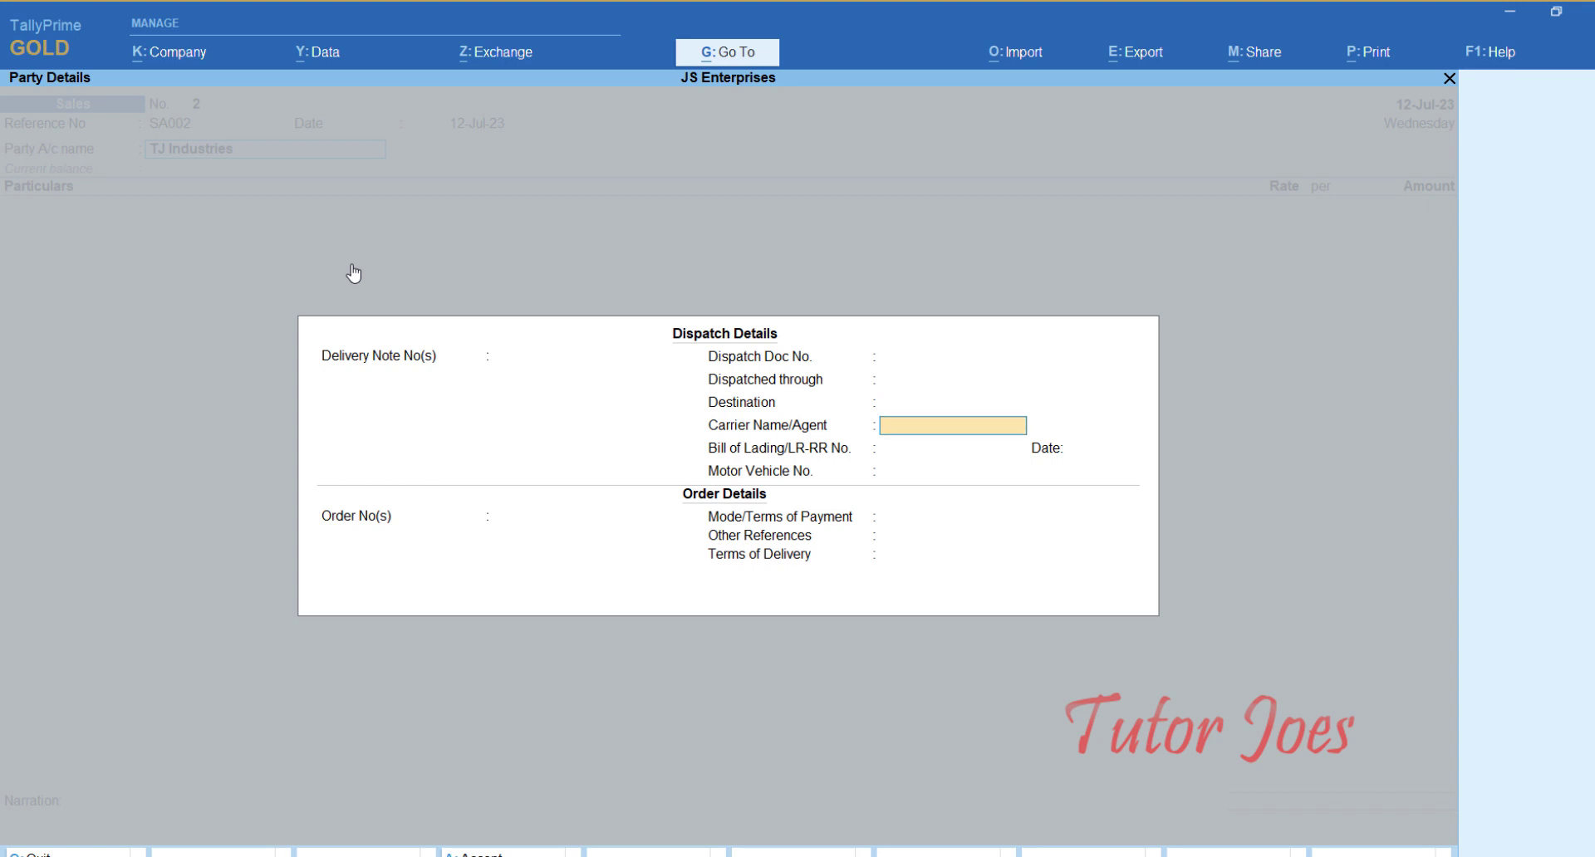
{"action": "key", "text": "Return"}
{"action": "key", "text": "Return"}
{"action": "key", "text": "Return"}
{"action": "key", "text": "Return"}
{"action": "key", "text": "Return"}
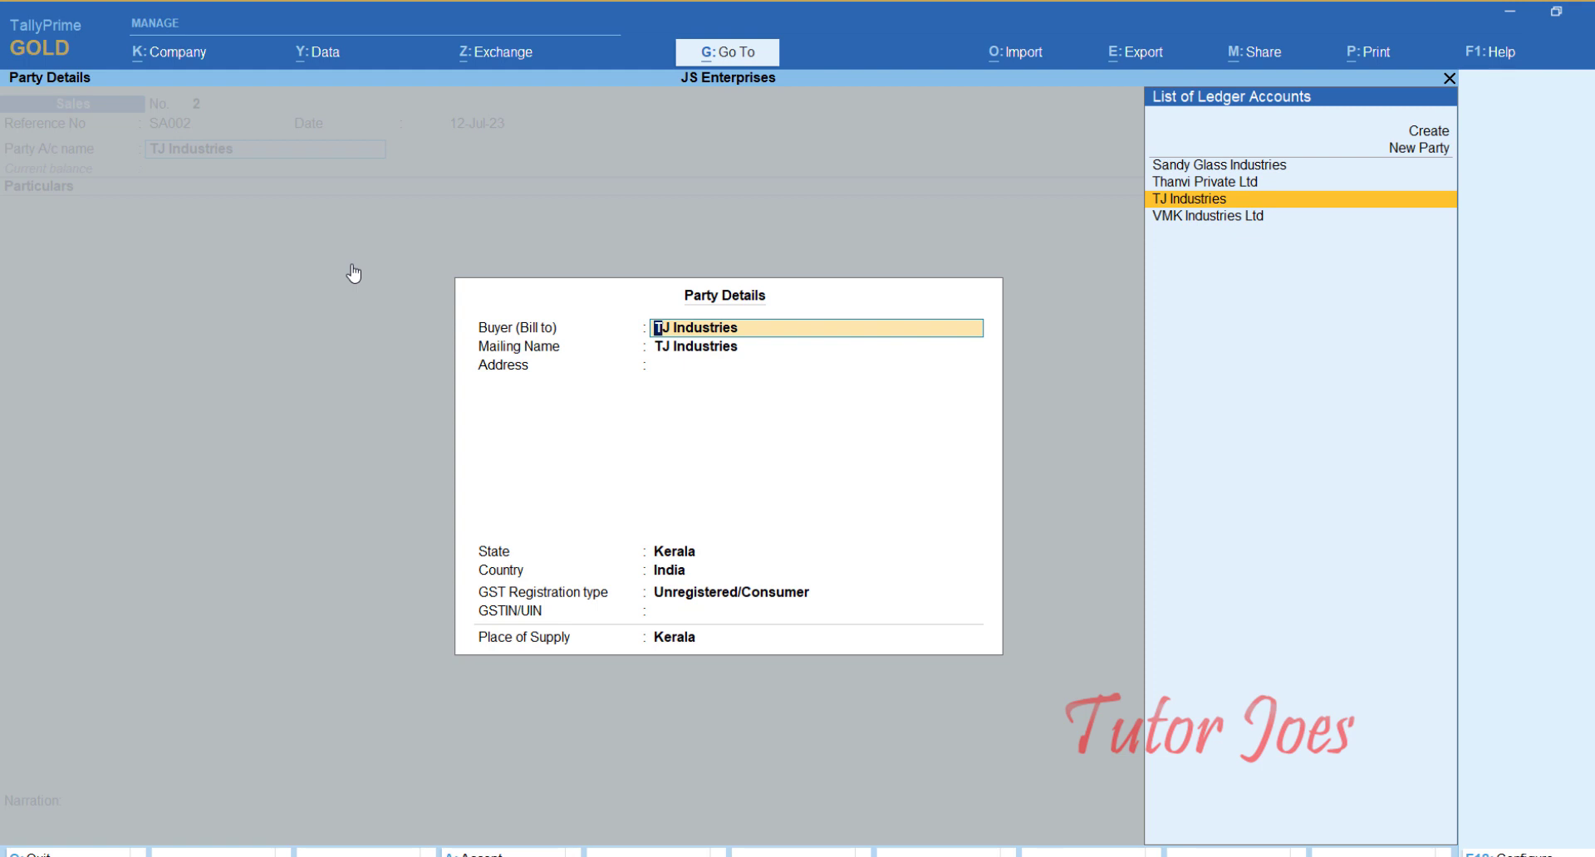
Accept the party details for buyer TJ Industries with Kerala as state and place of supply
{"action": "key", "text": "Return"}
{"action": "key", "text": "Return"}
{"action": "key", "text": "Return"}
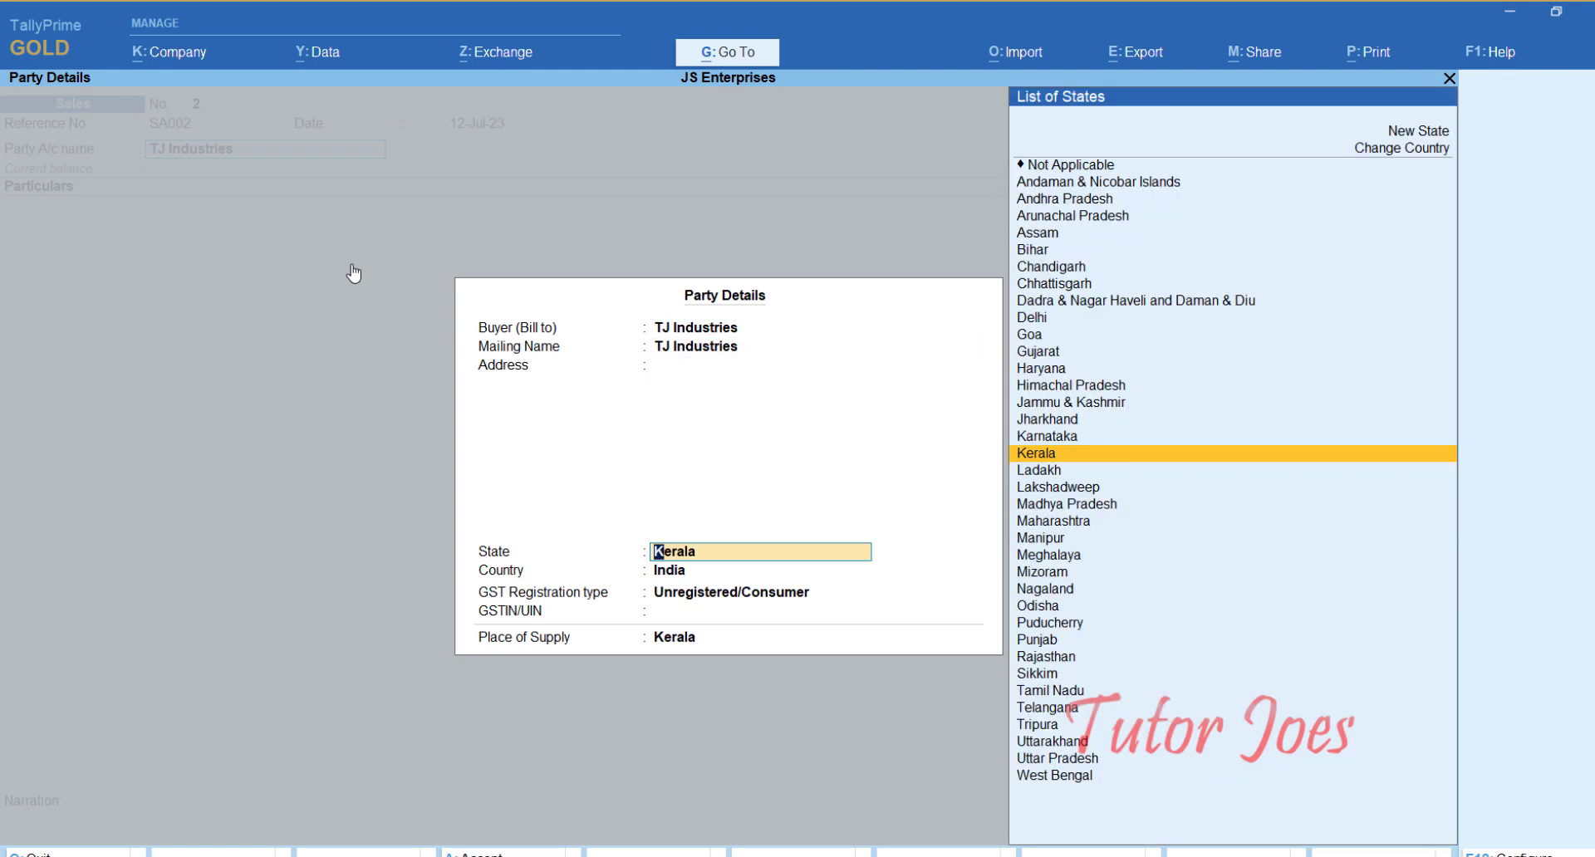
{"action": "key", "text": "Return"}
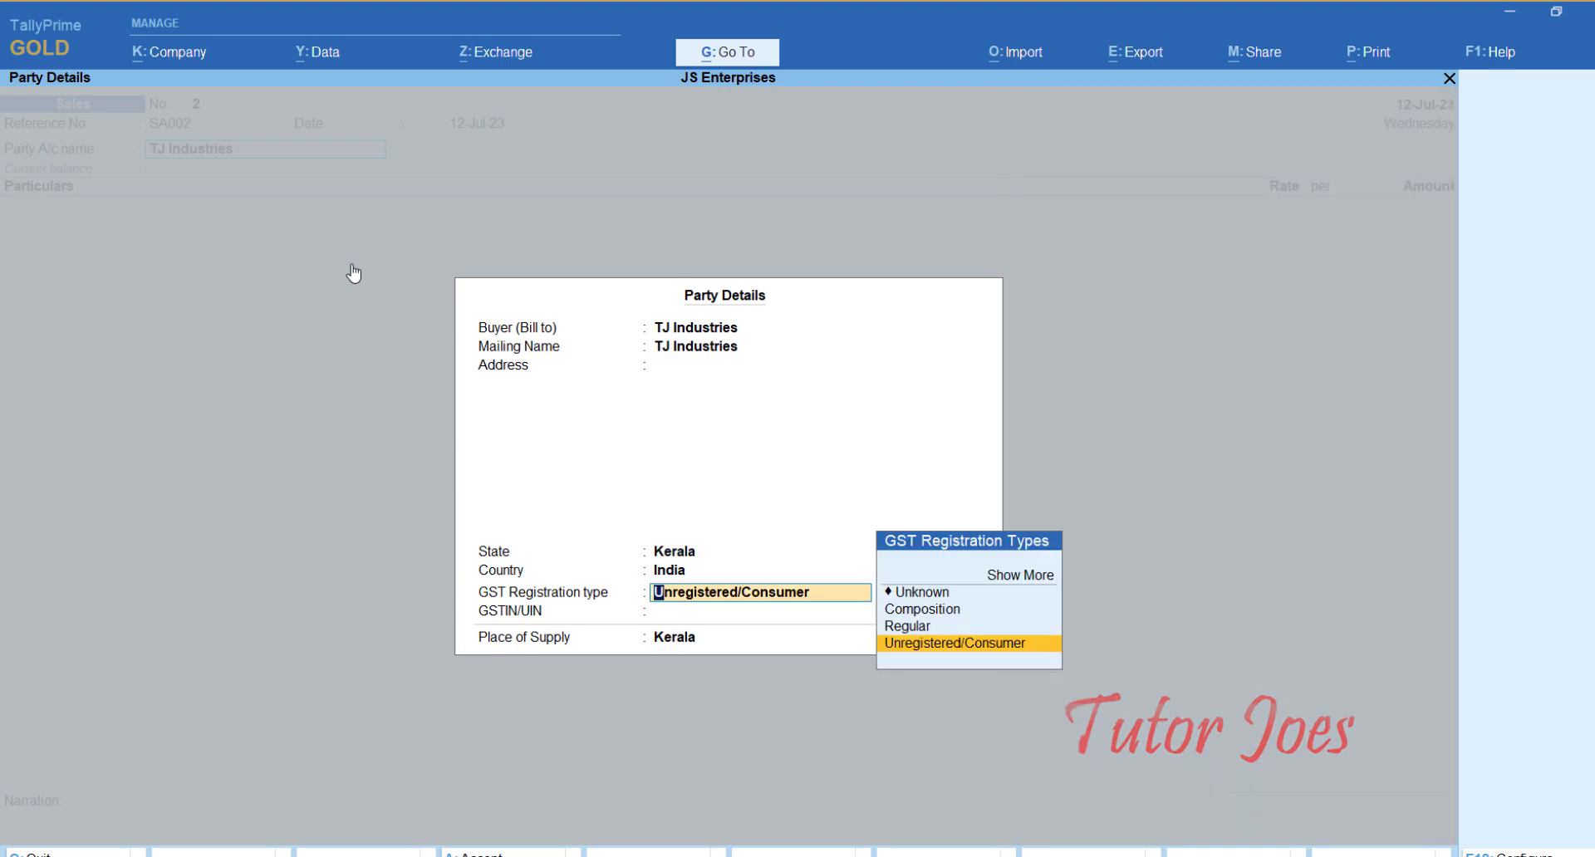
{"action": "key", "text": "Return"}
{"action": "key", "text": "Return"}
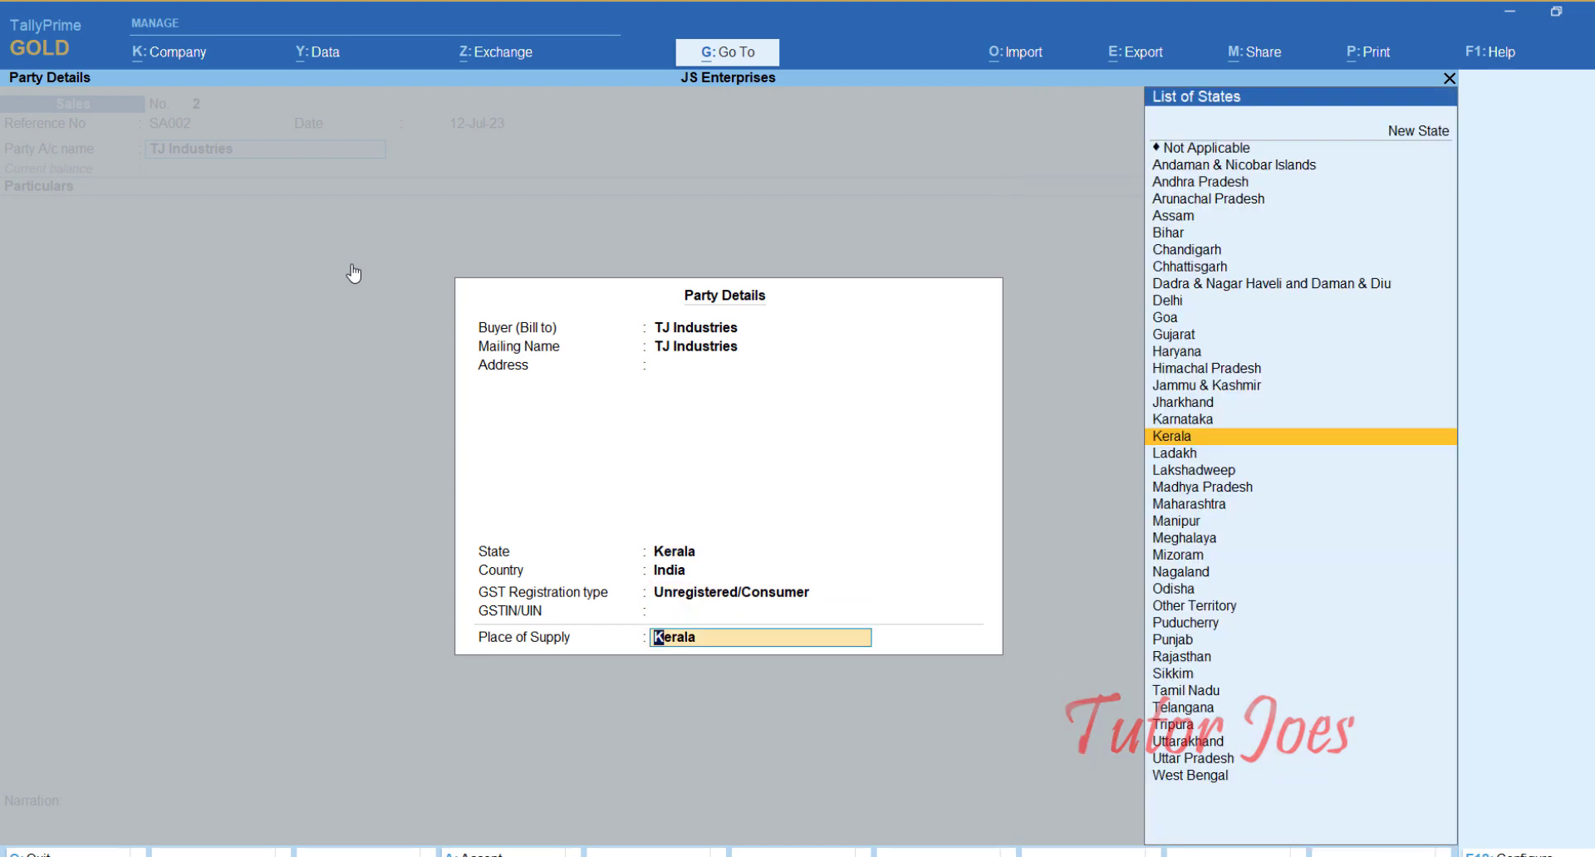
{"action": "key", "text": "Return"}
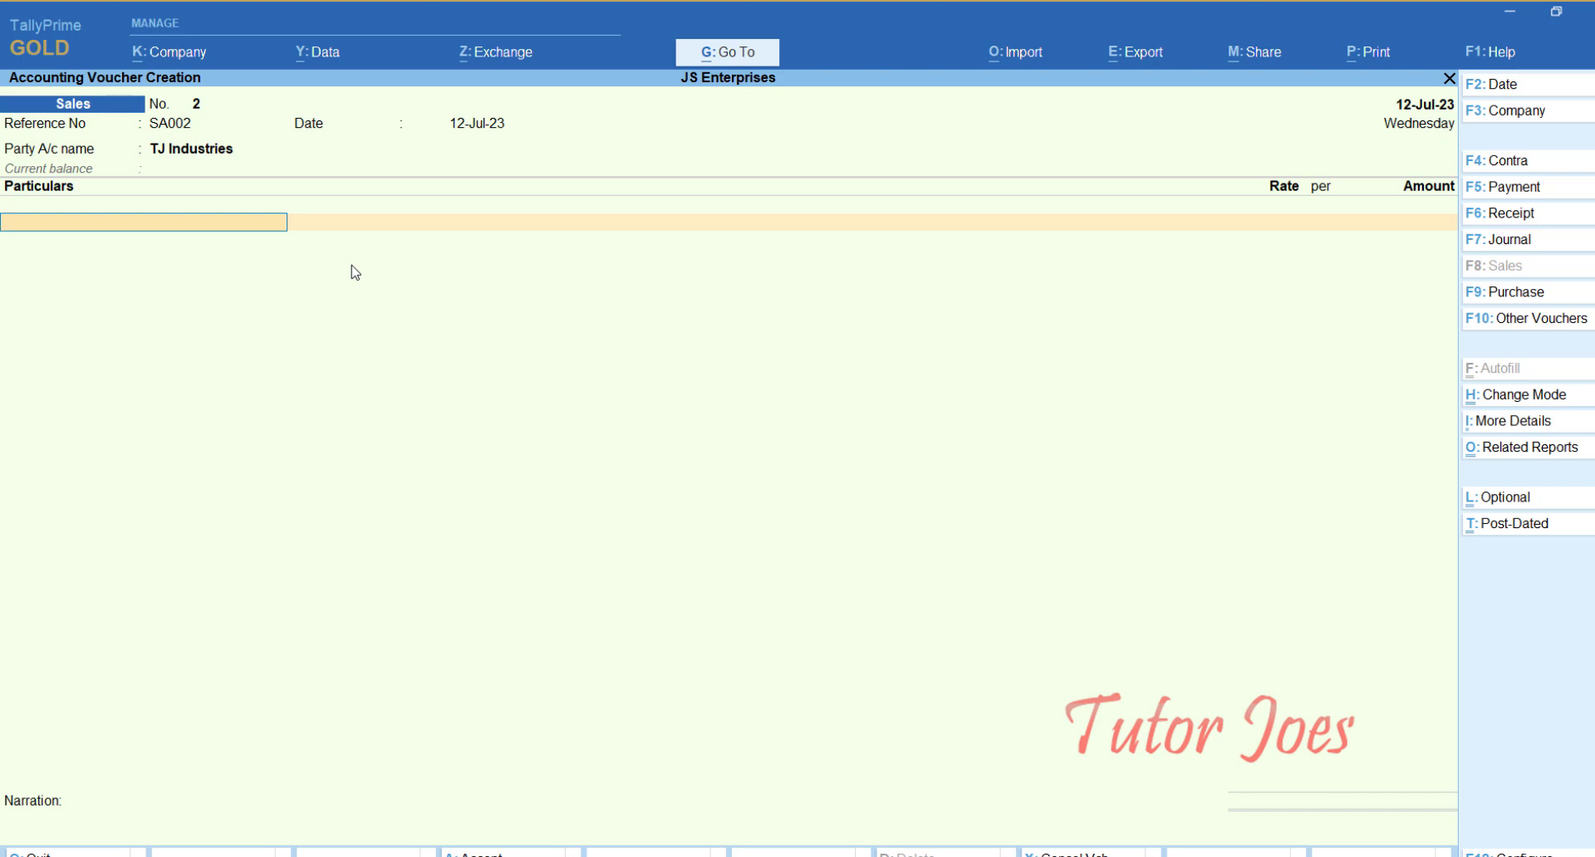
Create a new ledger named Support Service - Income under Indirect Incomes, with the type of ledger Not Applicable
{"action": "key", "text": "alt+c"}
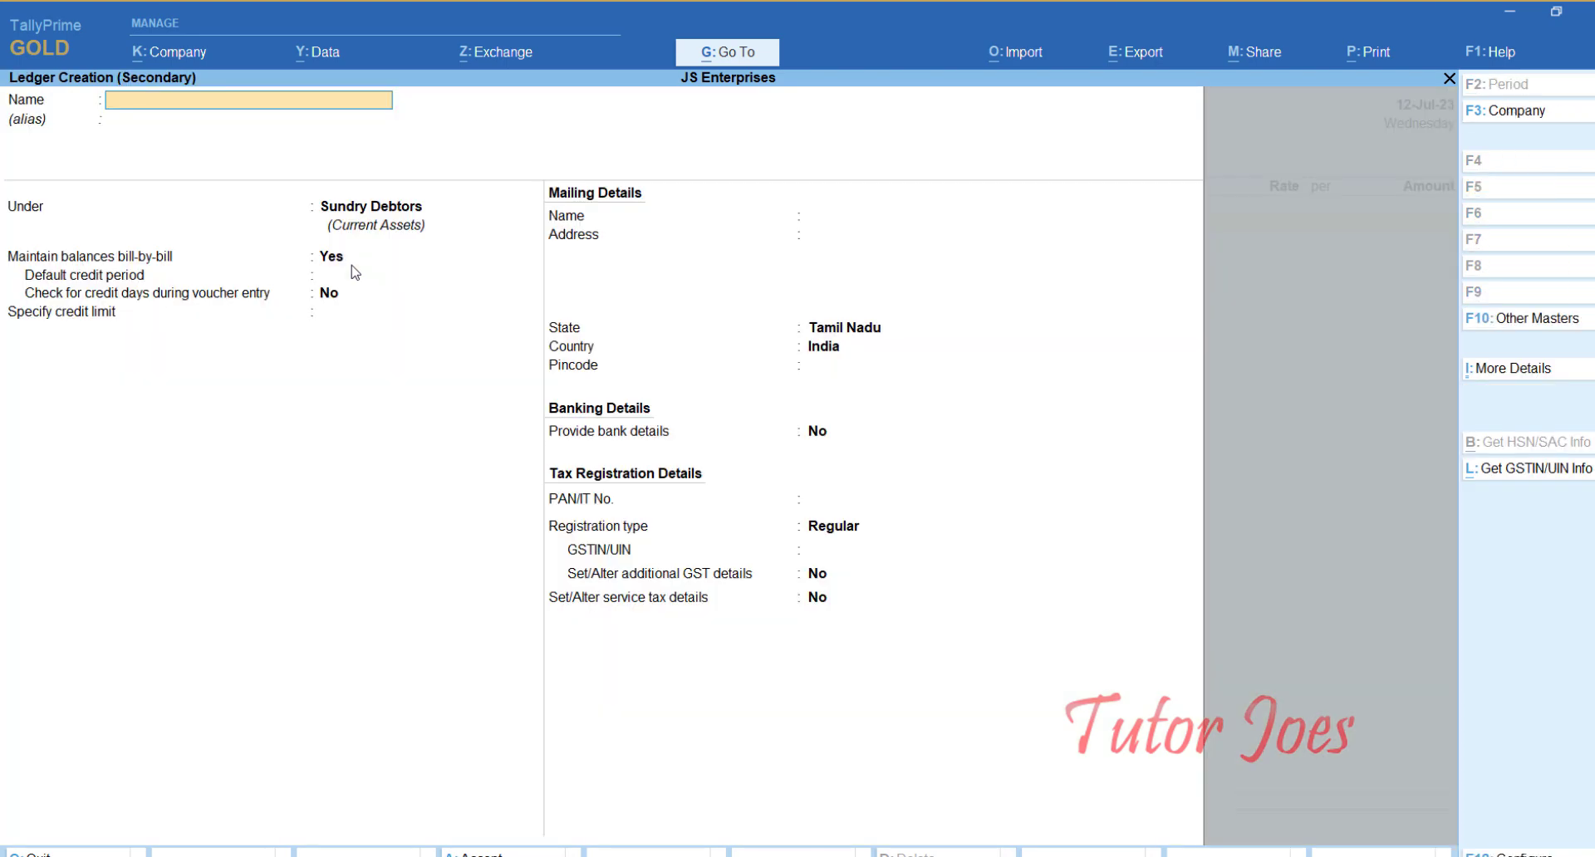
{"action": "type", "text": "Support Service - Income"}
{"action": "key", "text": "Return"}
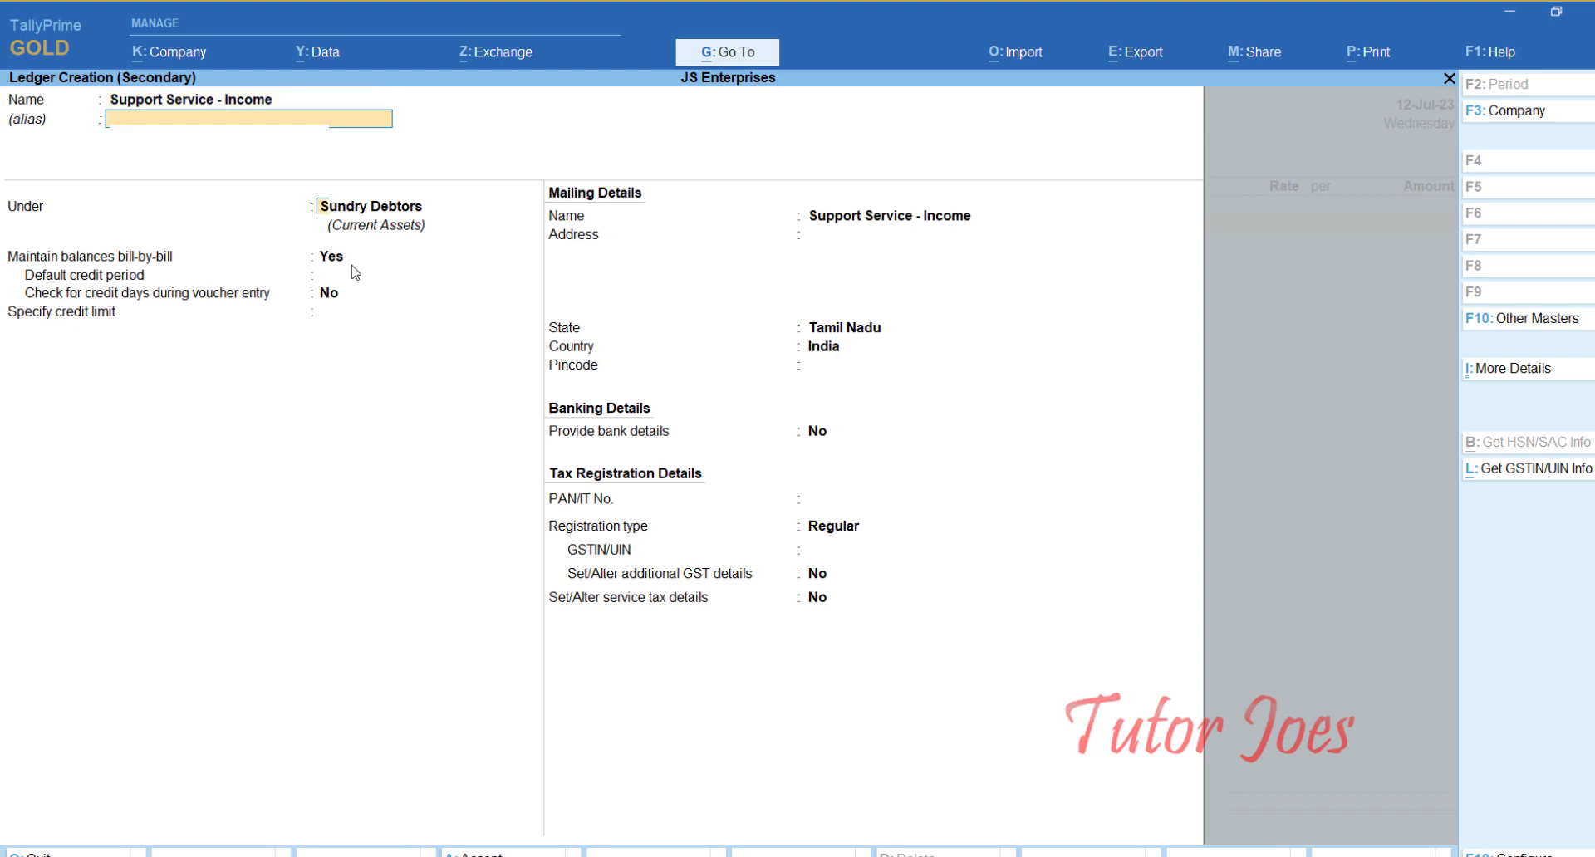
{"action": "type", "text": "Ind"}
{"action": "key", "text": "Down"}
{"action": "key", "text": "Down"}
{"action": "key", "text": "Down"}
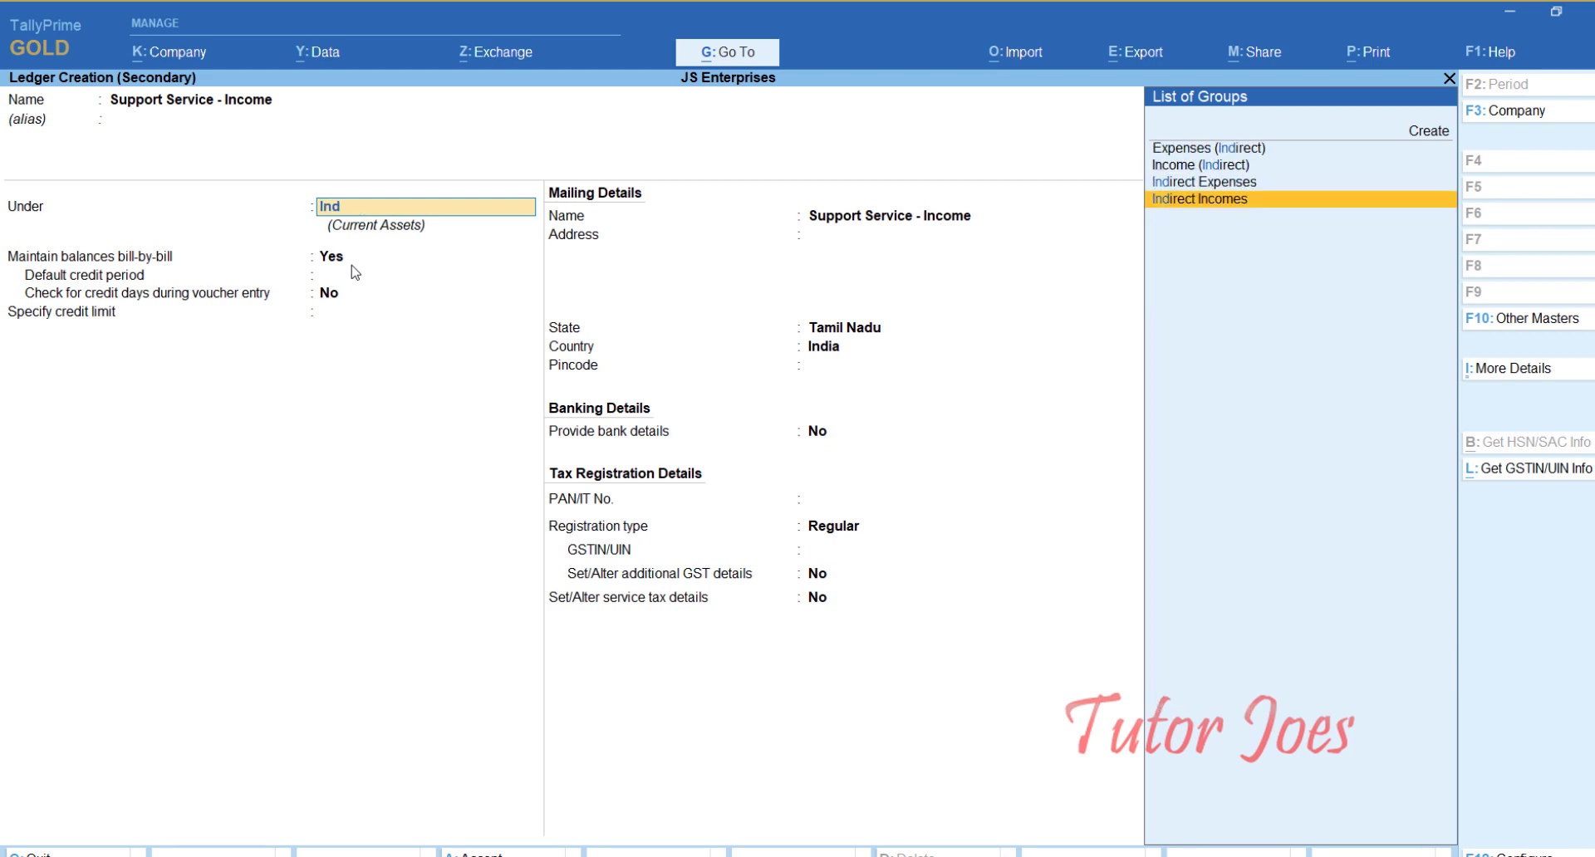
{"action": "key", "text": "Return"}
{"action": "key", "text": "Return"}
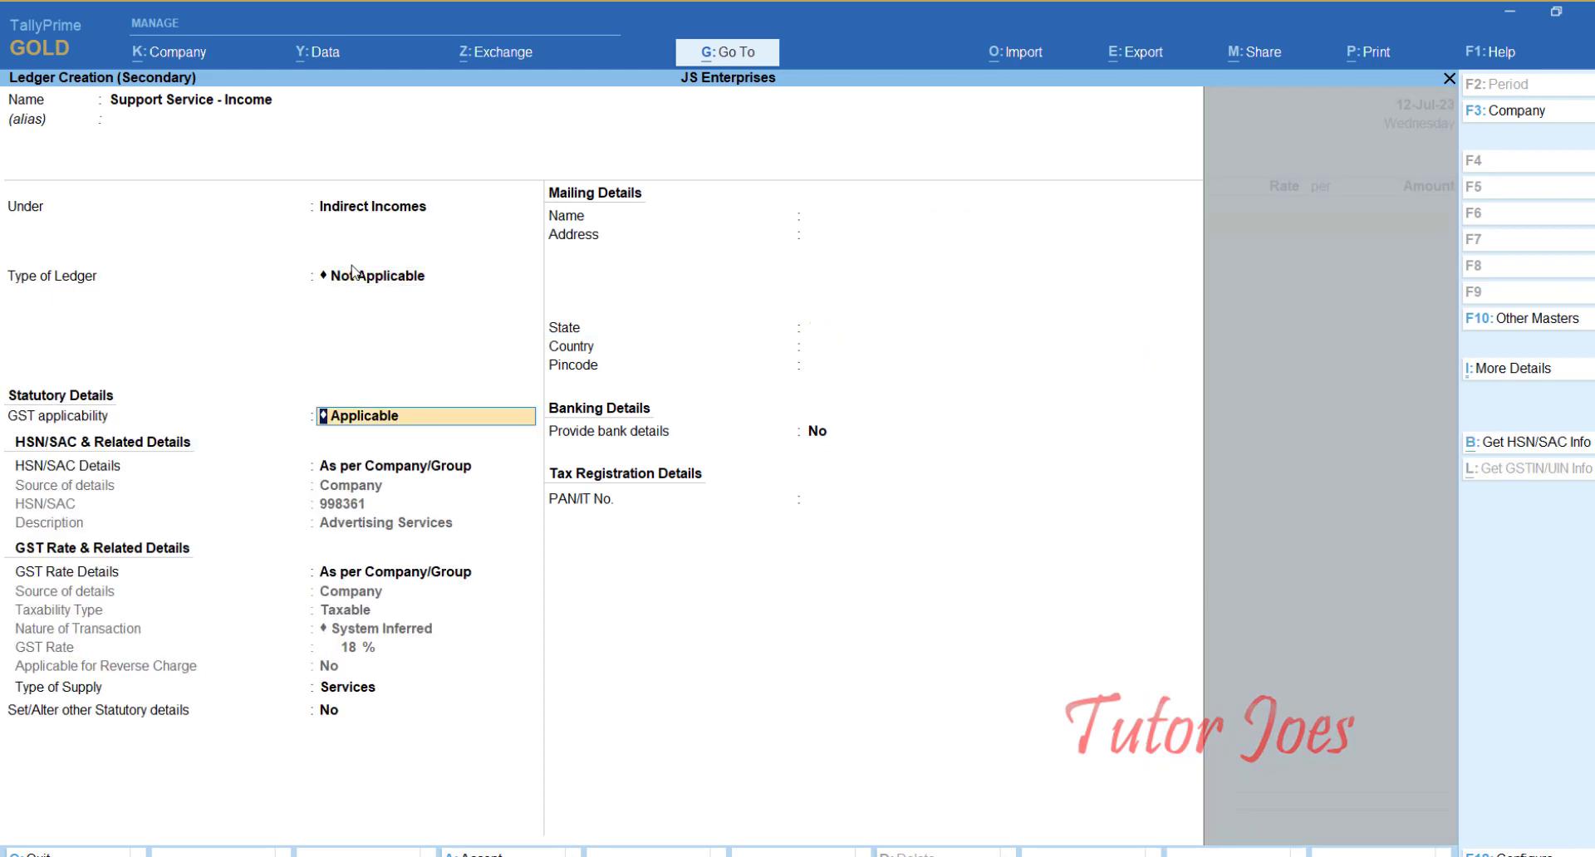
Keep GST applicability as Applicable and set the ledger's HSN/SAC Details to Specify Details Here
{"action": "key", "text": "Return"}
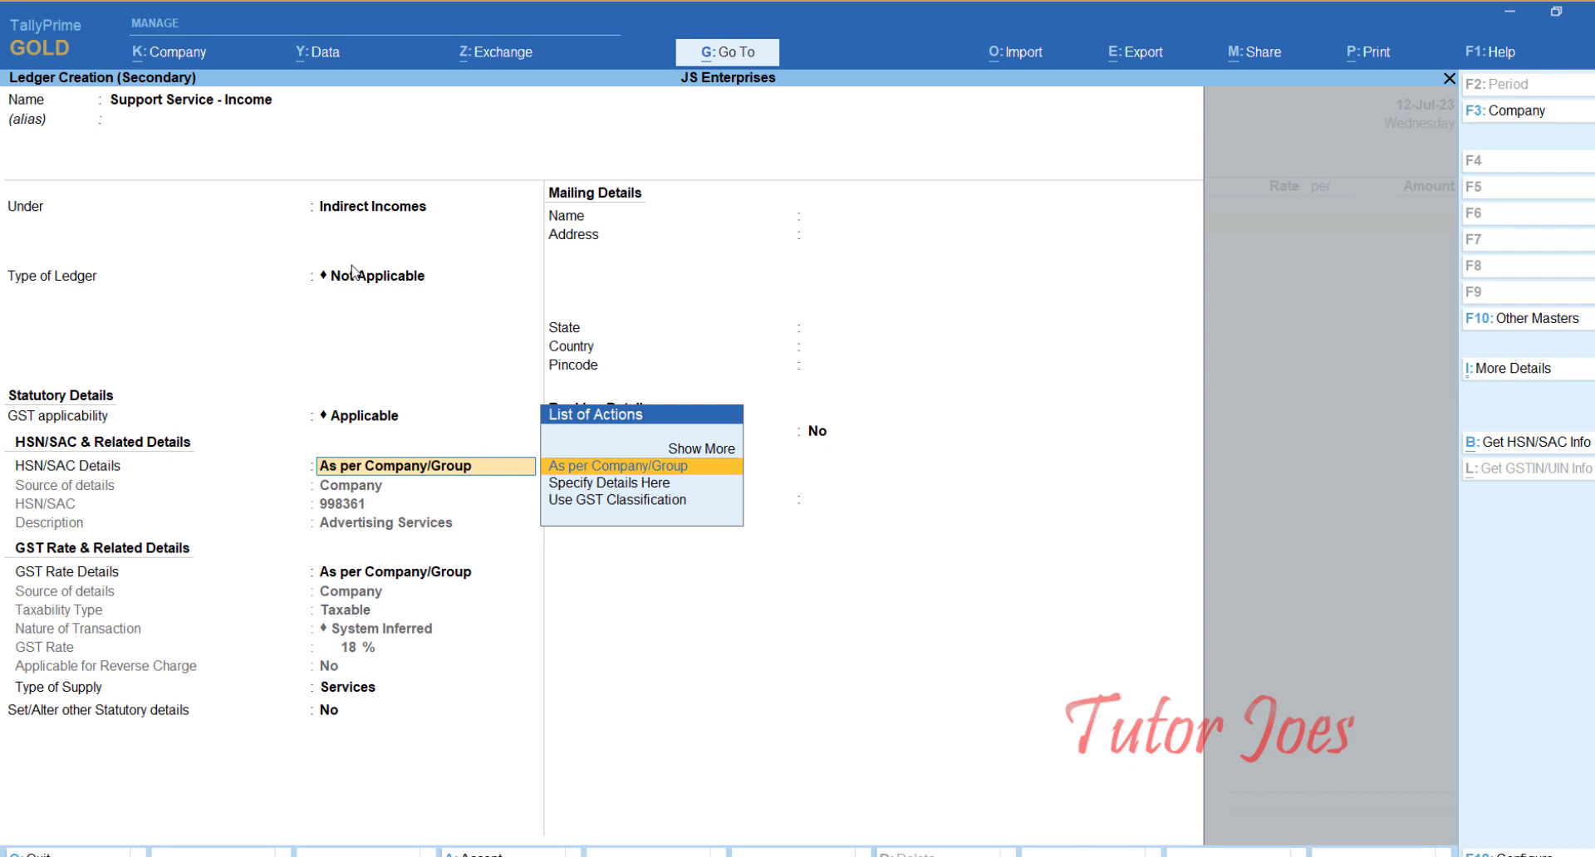
{"action": "key", "text": "Down"}
{"action": "key", "text": "Return"}
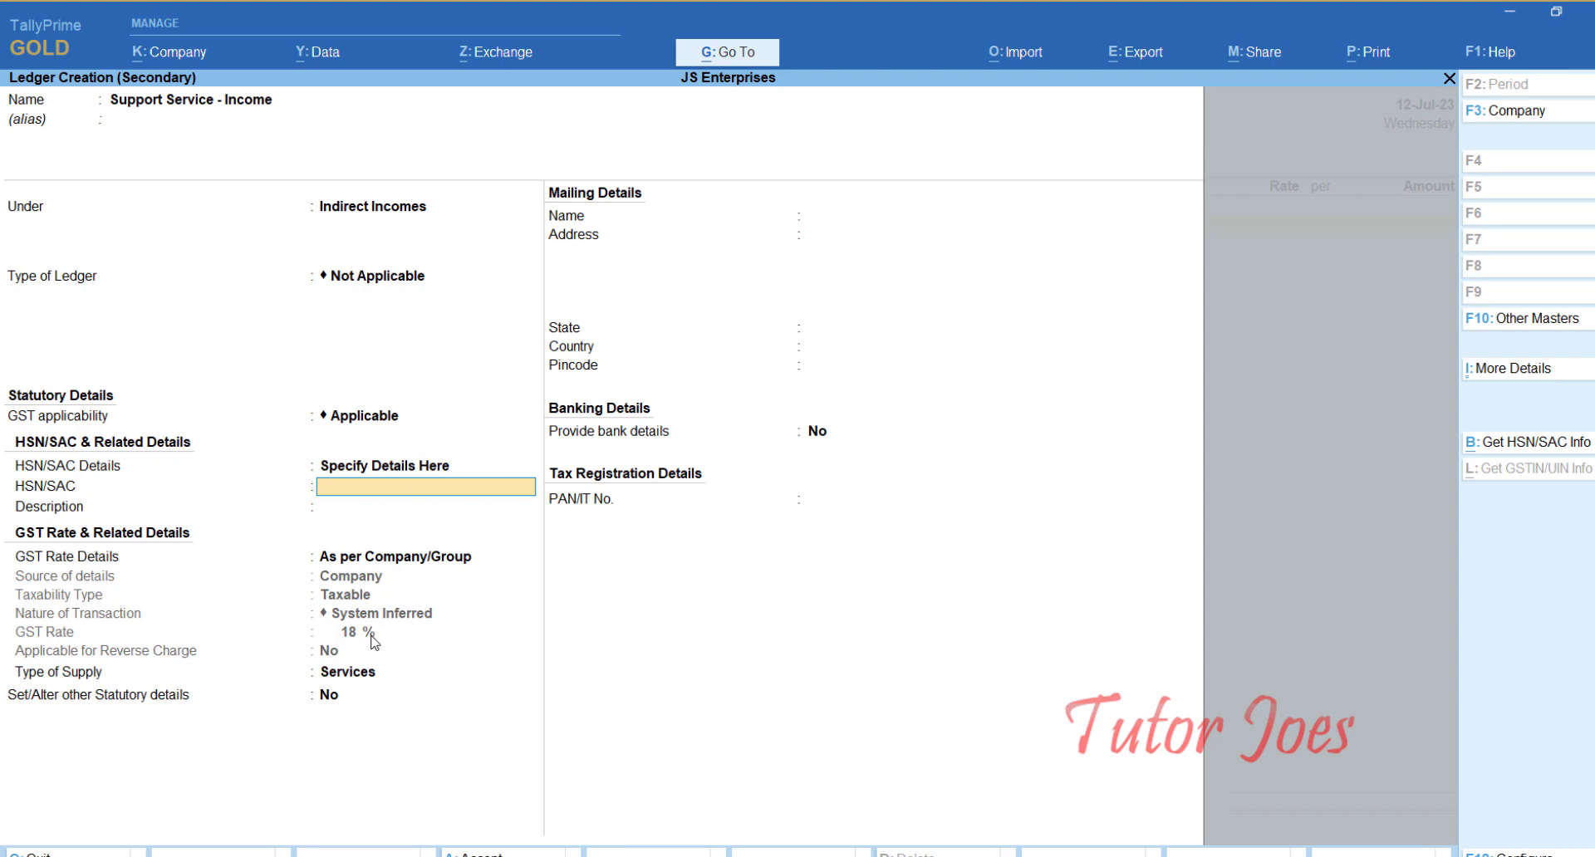
Copy the HSN/SAC code 998611 from the Word brief into the HSN/SAC field of the Support Service - Income ledger
{"action": "left_click", "coordinate": [778, 851]}
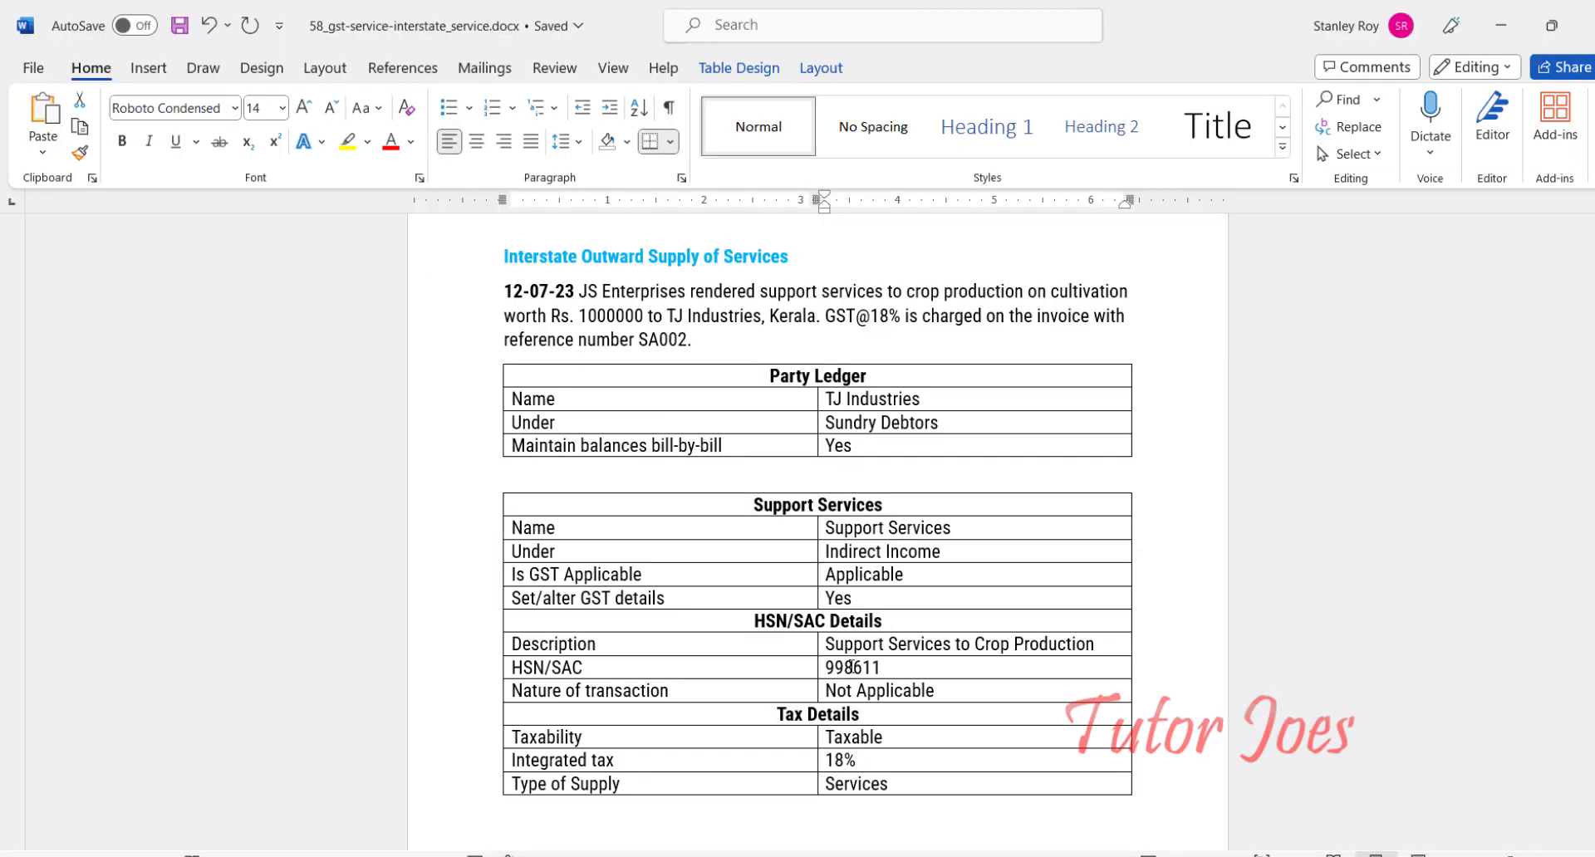
{"action": "left_click", "coordinate": [849, 671]}
{"action": "double_click", "coordinate": [850, 669]}
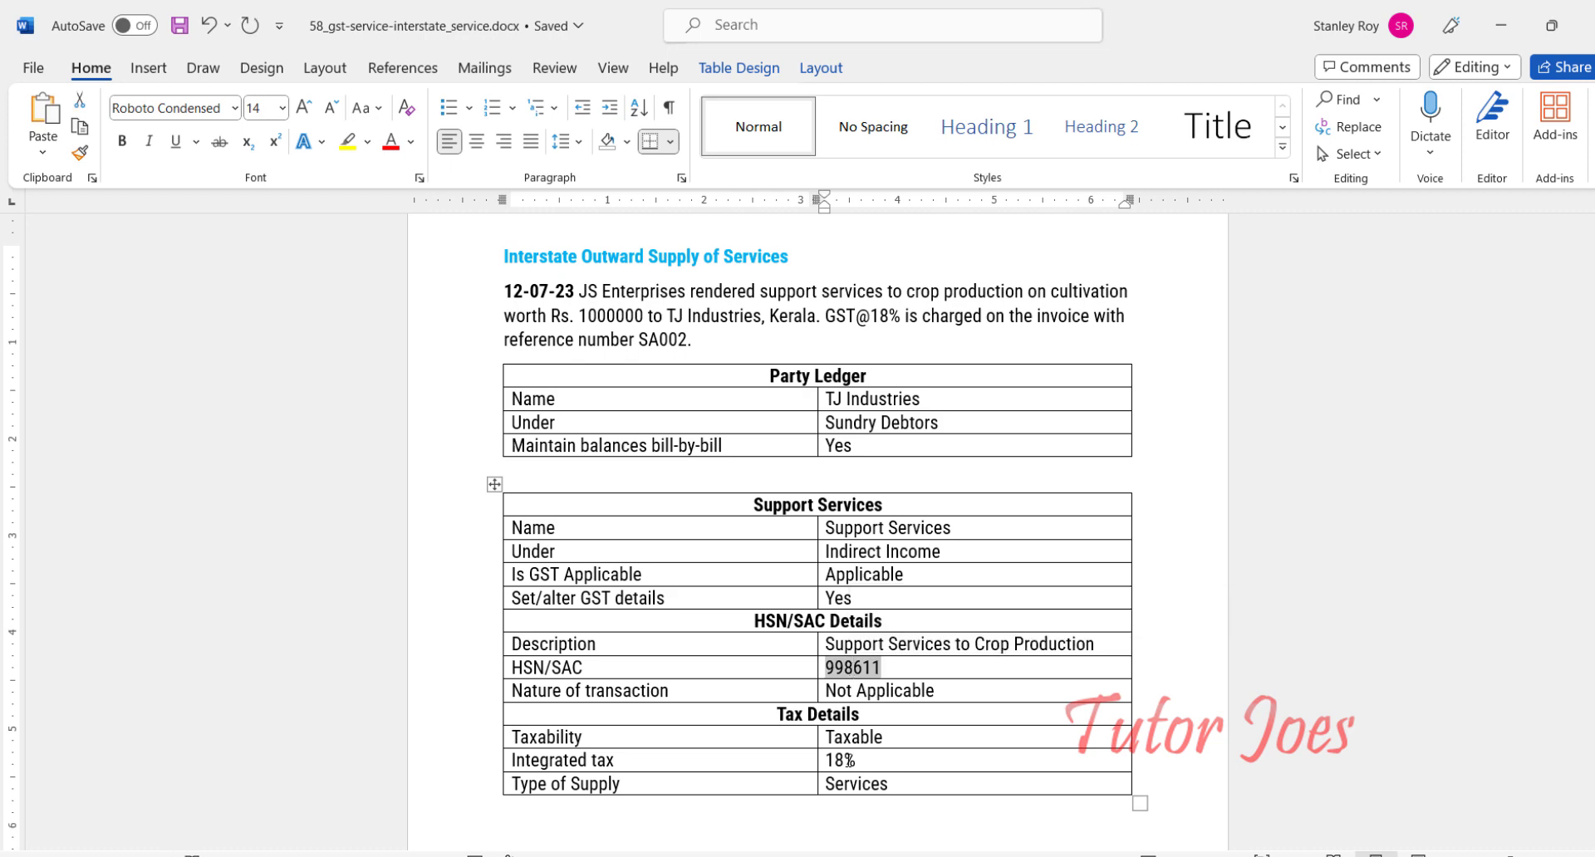
{"action": "left_click", "coordinate": [1500, 25]}
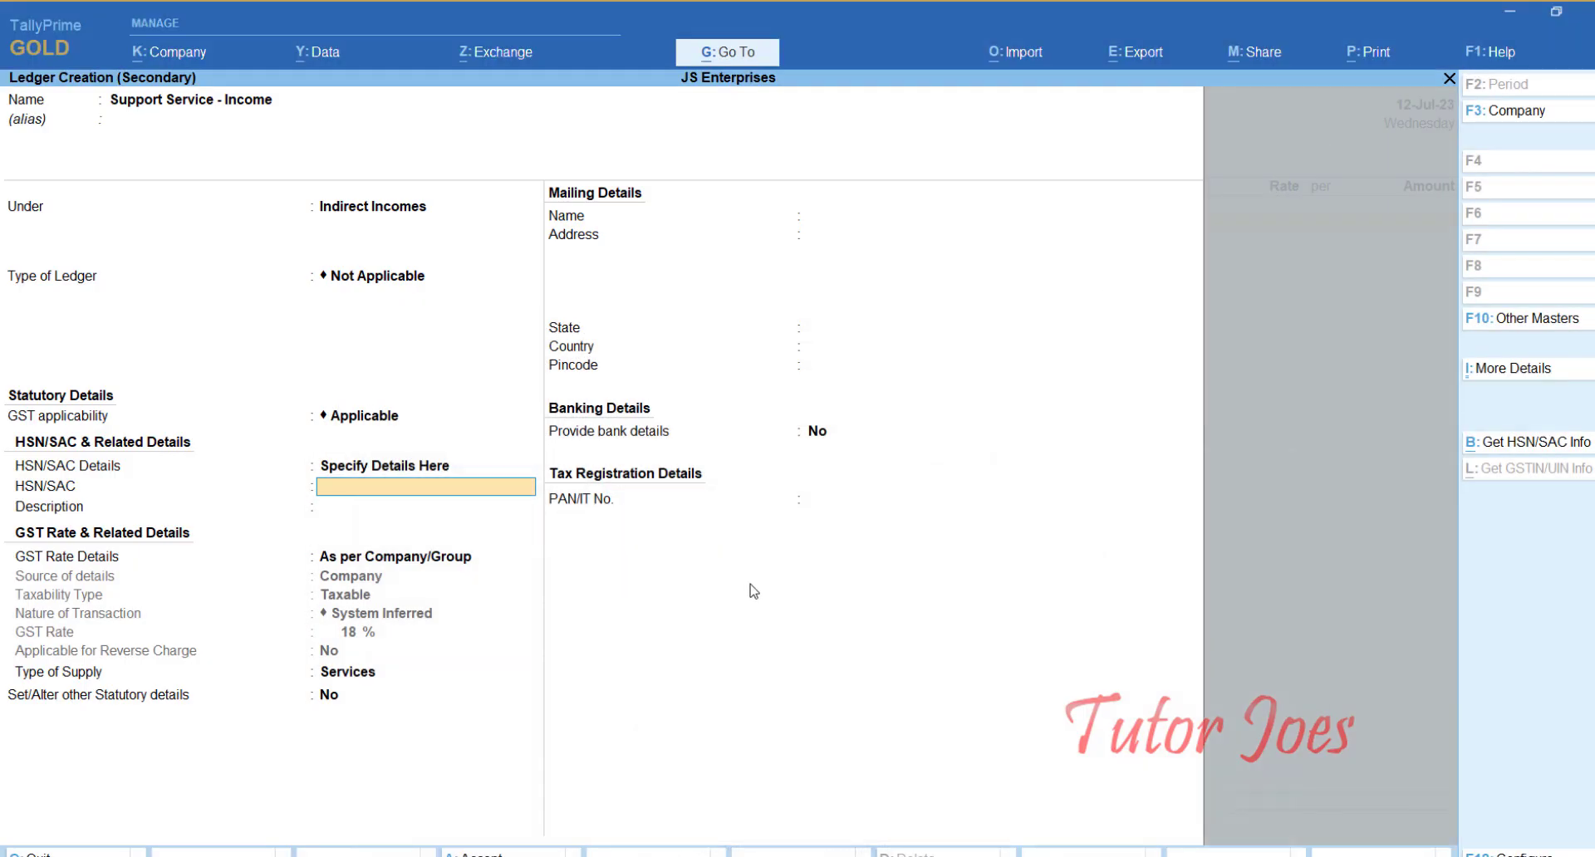
{"action": "key", "text": "ctrl+alt+v"}
{"action": "key", "text": "Return"}
Enter Support Service as the HSN/SAC description and keep the GST rate details As per Company/Group
{"action": "key", "text": "Return"}
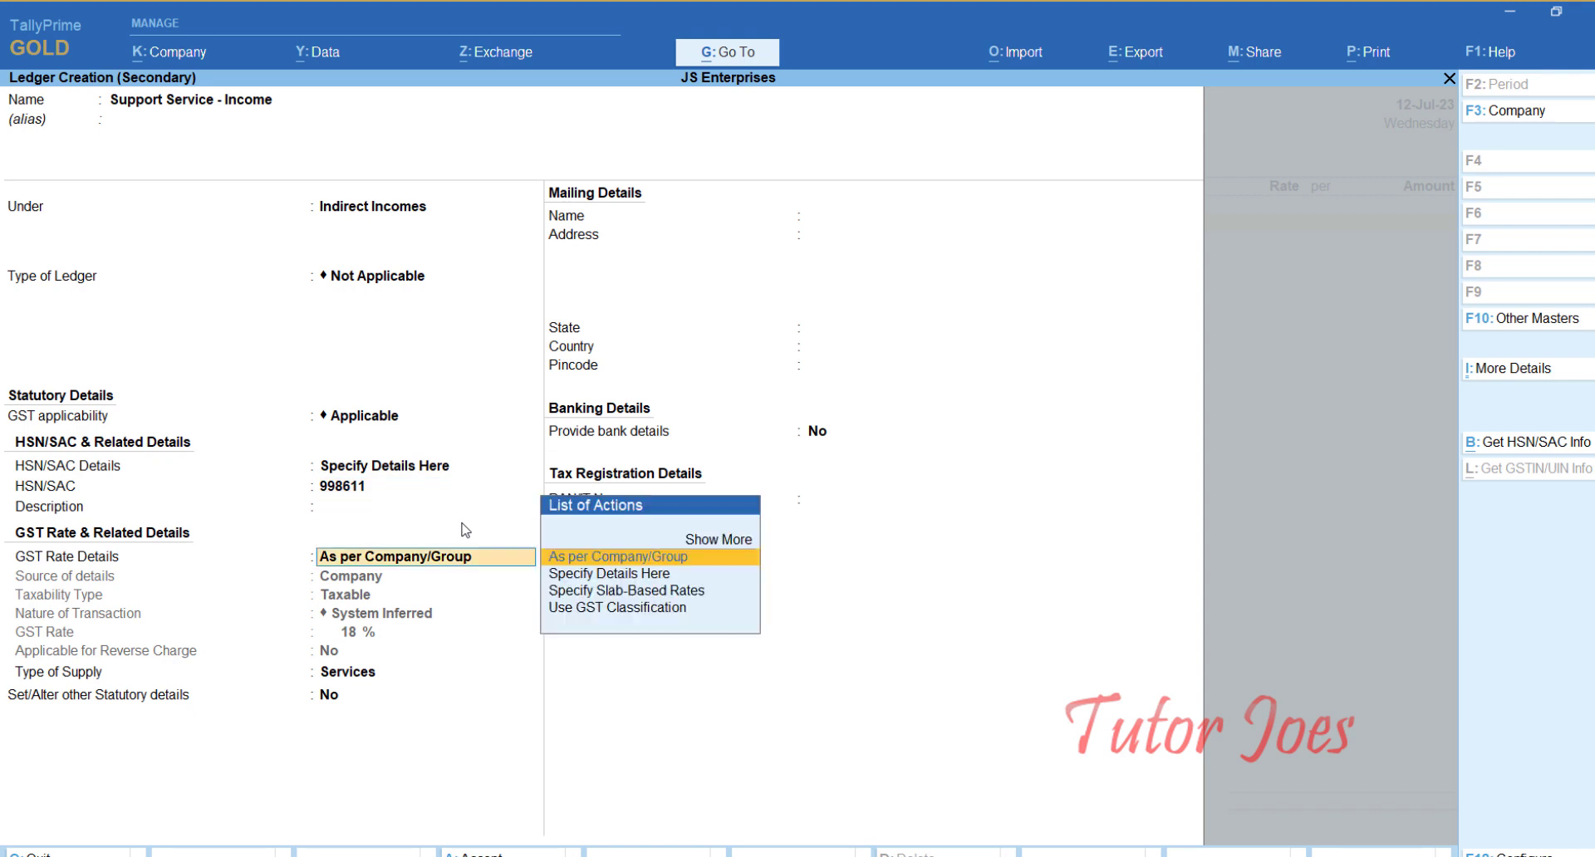
{"action": "key", "text": "shift+Tab"}
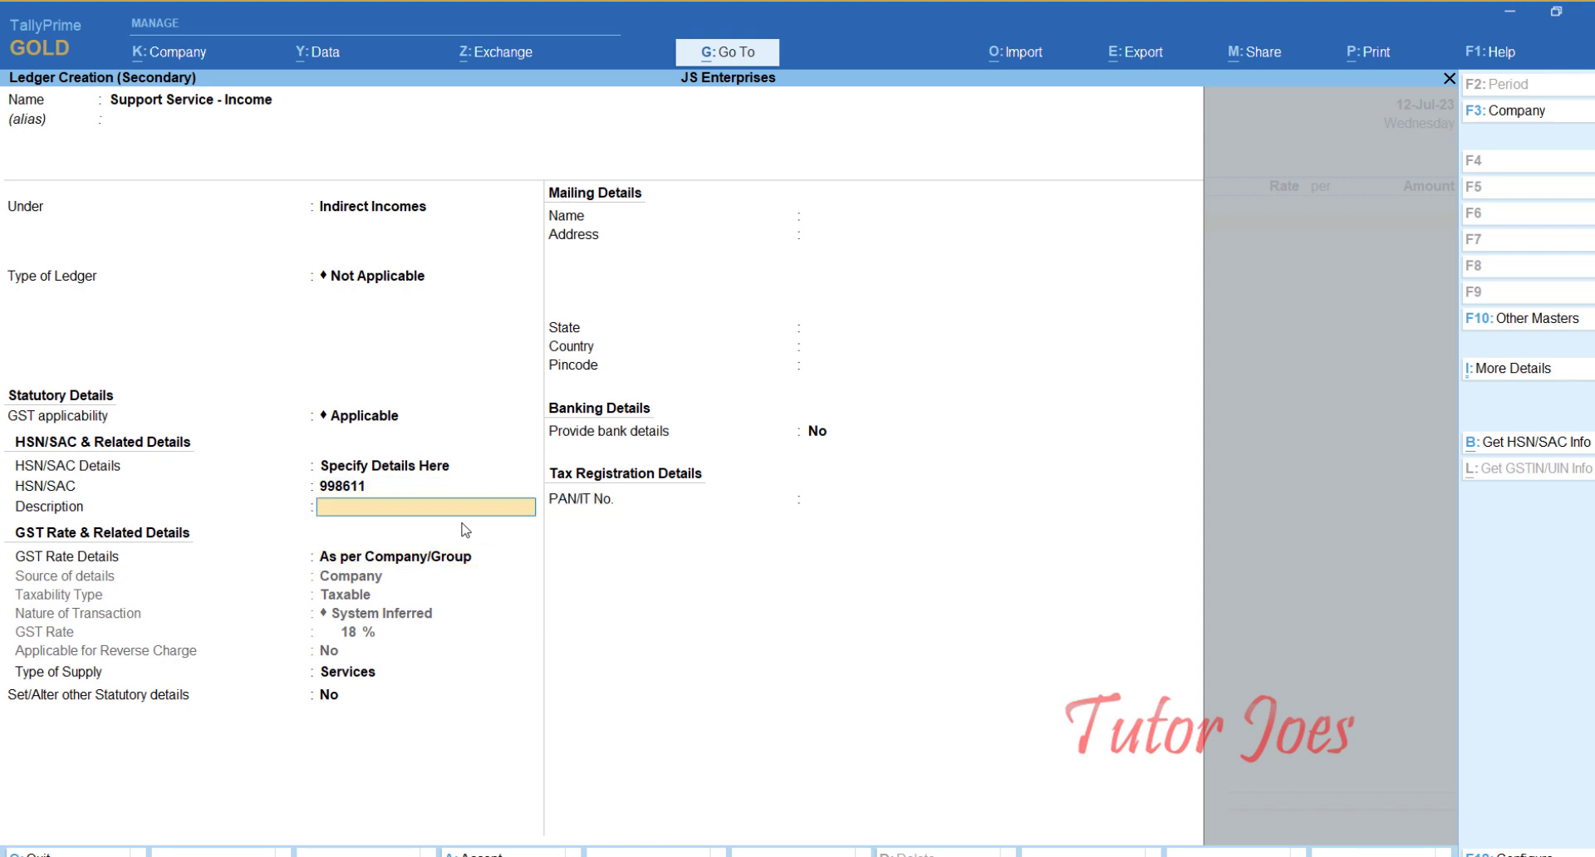
{"action": "type", "text": "Support Service"}
{"action": "key", "text": "Return"}
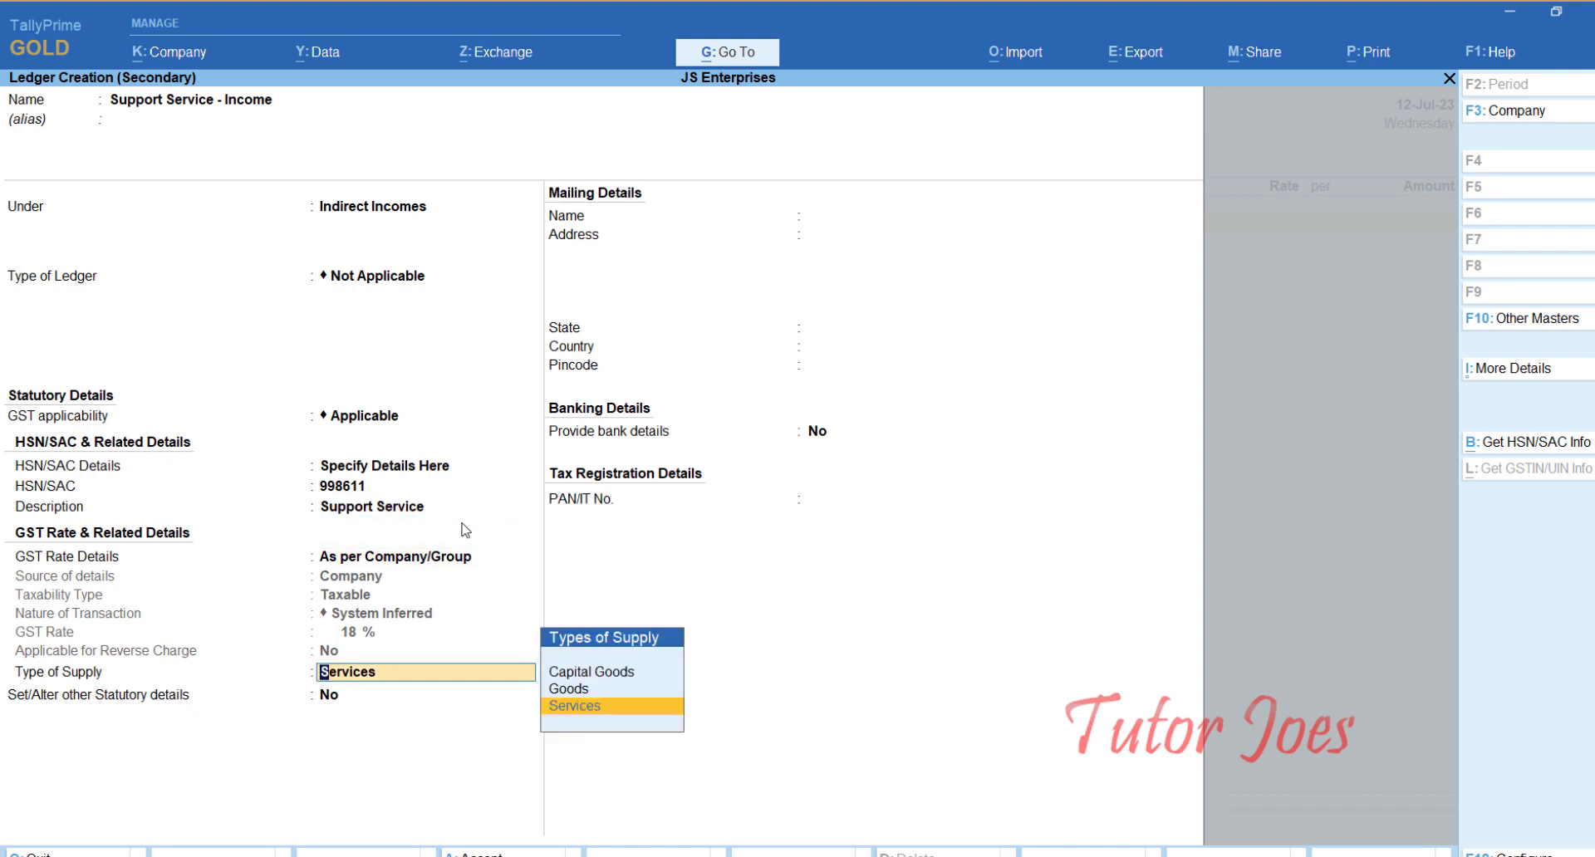
Keep Services as the type of supply with no other statutory or bank details, and save the ledger
{"action": "key", "text": "Return"}
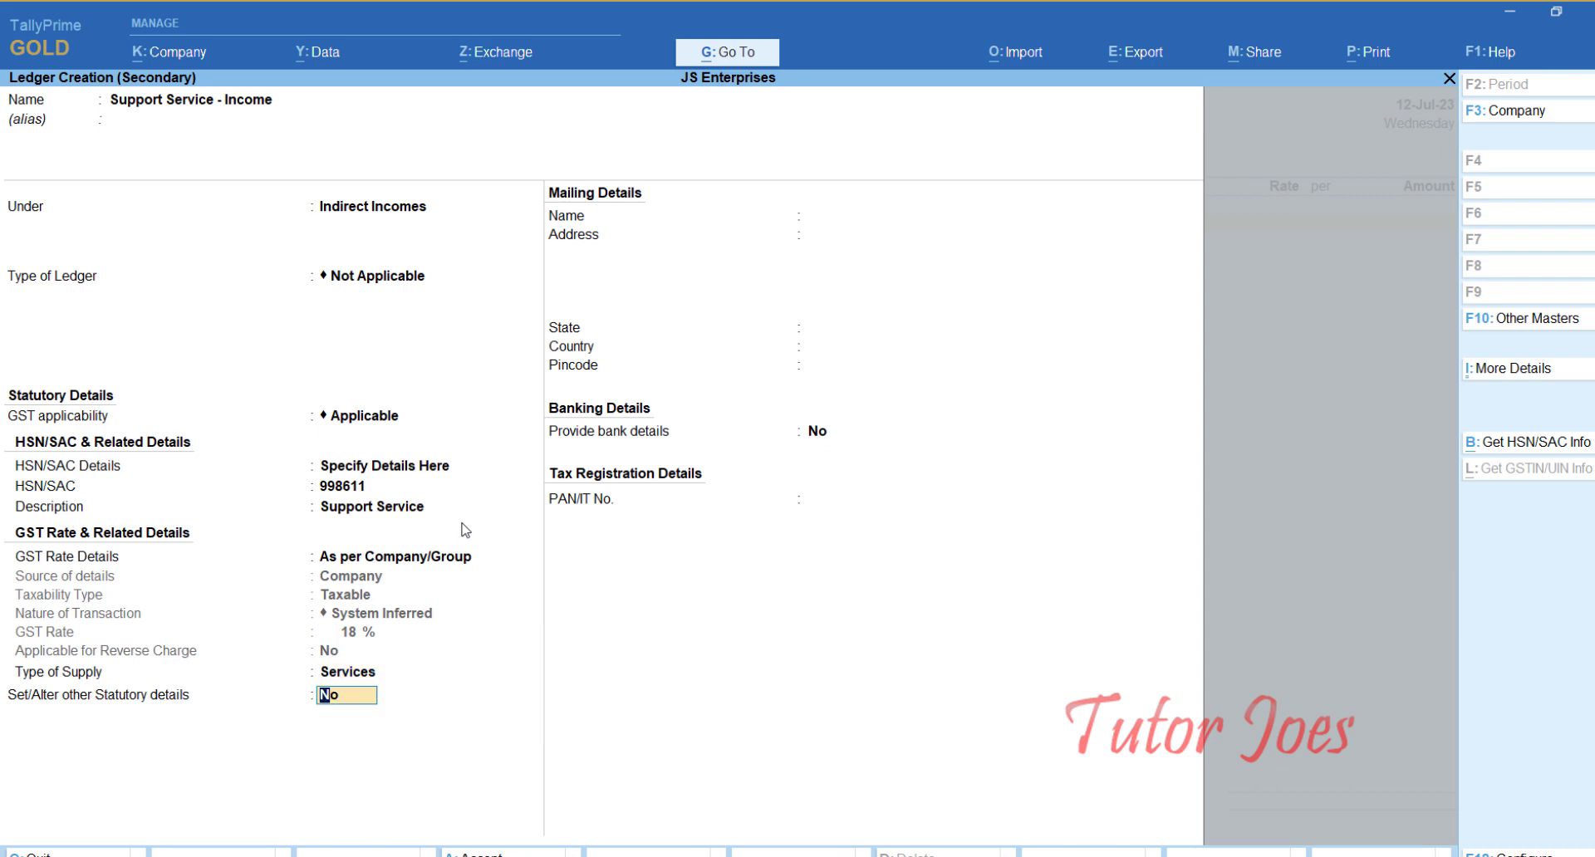
{"action": "key", "text": "Return"}
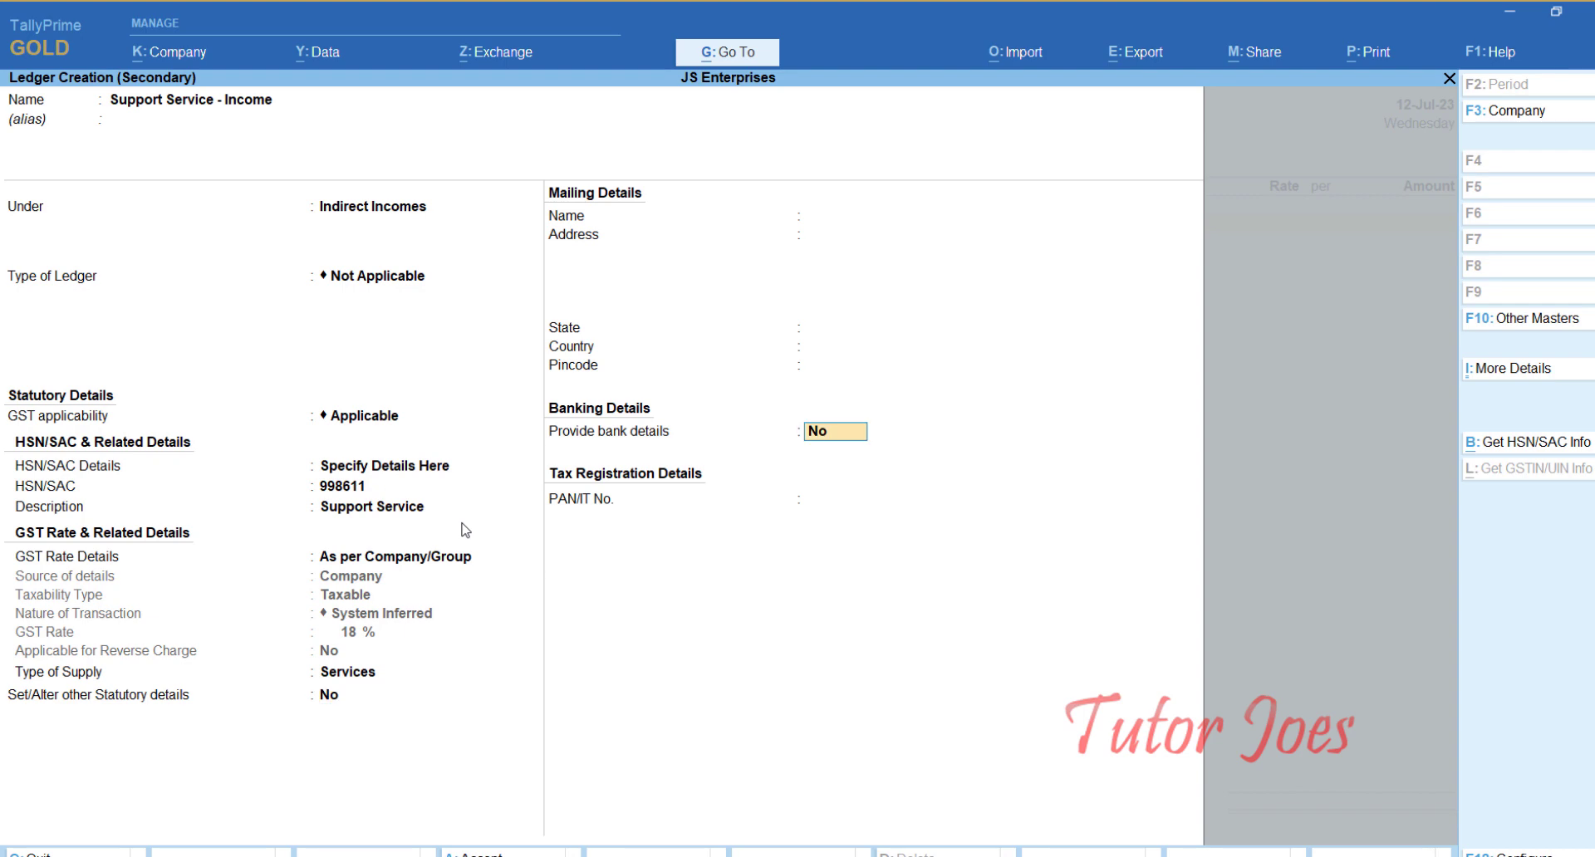
{"action": "key", "text": "Return"}
{"action": "key", "text": "Return"}
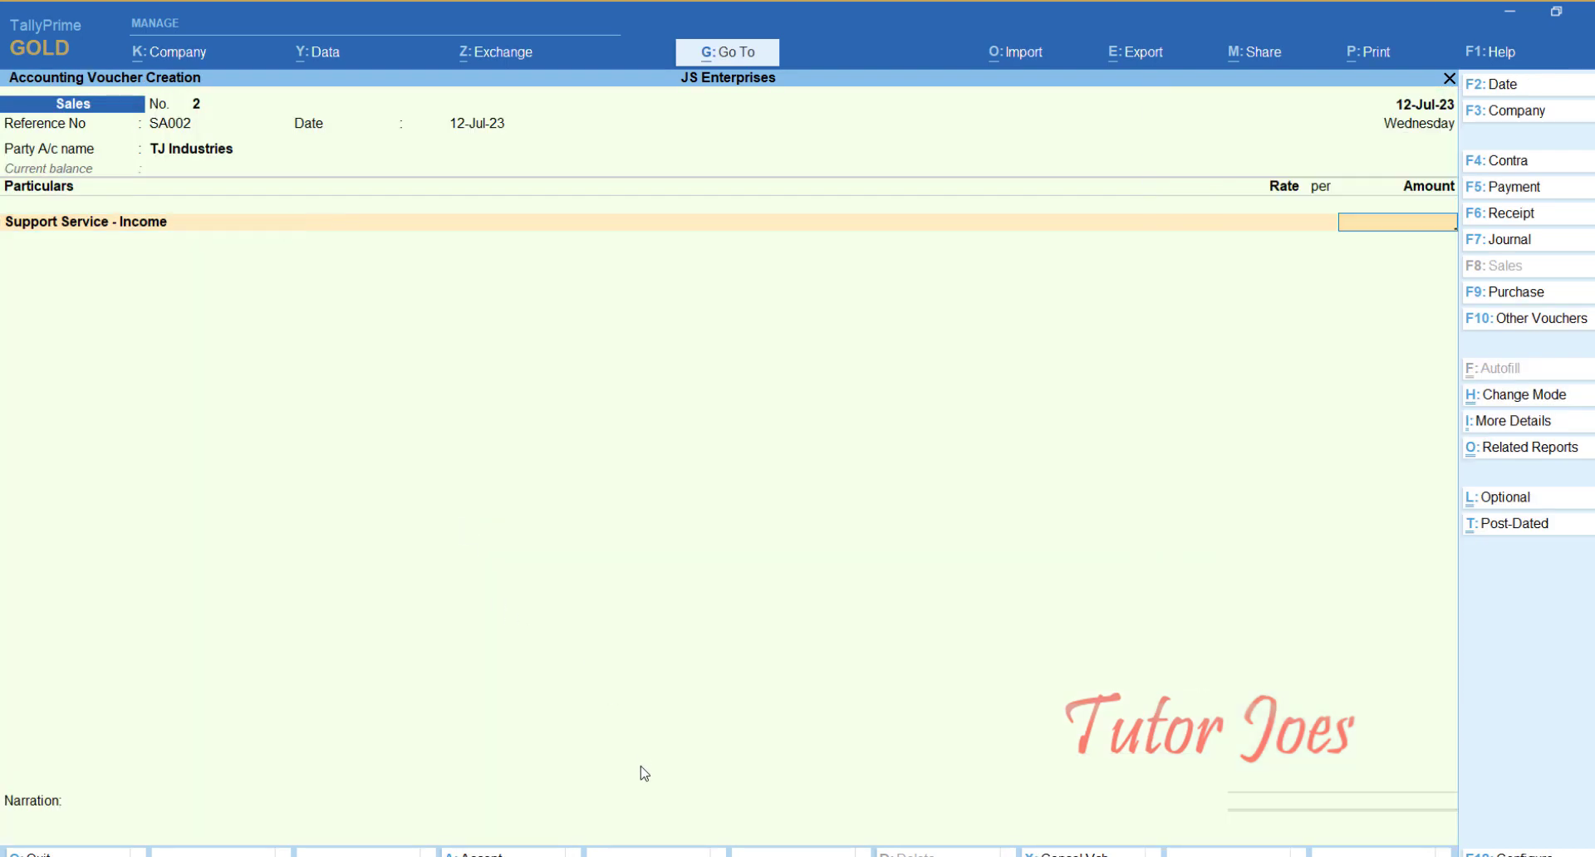
Check the service value in the Word brief and enter 1,00,000 as the Support Service - Income amount
{"action": "left_click", "coordinate": [694, 851]}
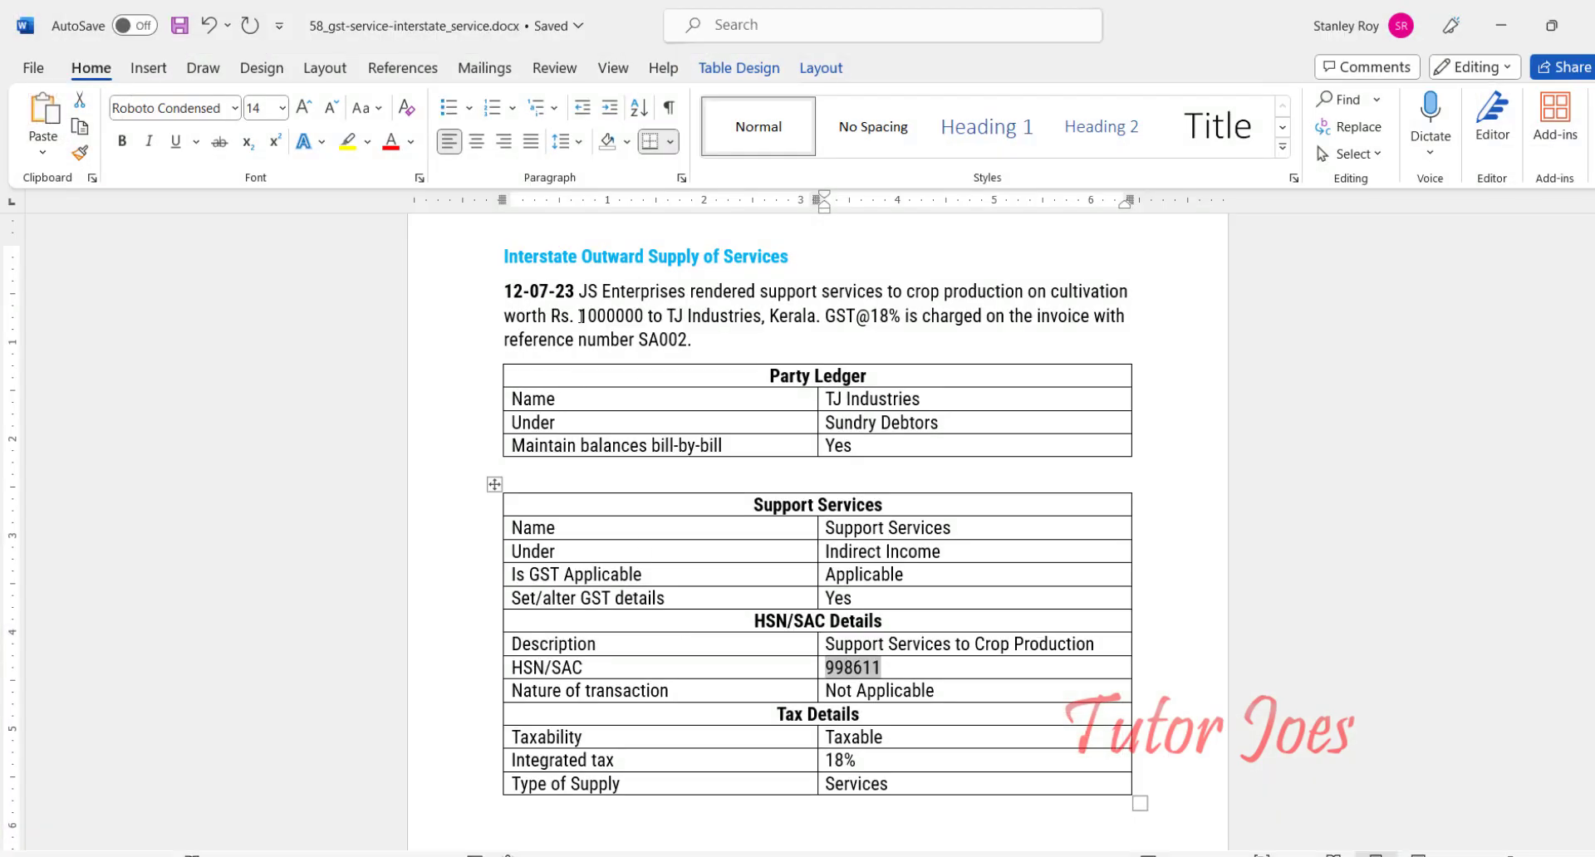
{"action": "left_click", "coordinate": [1500, 24]}
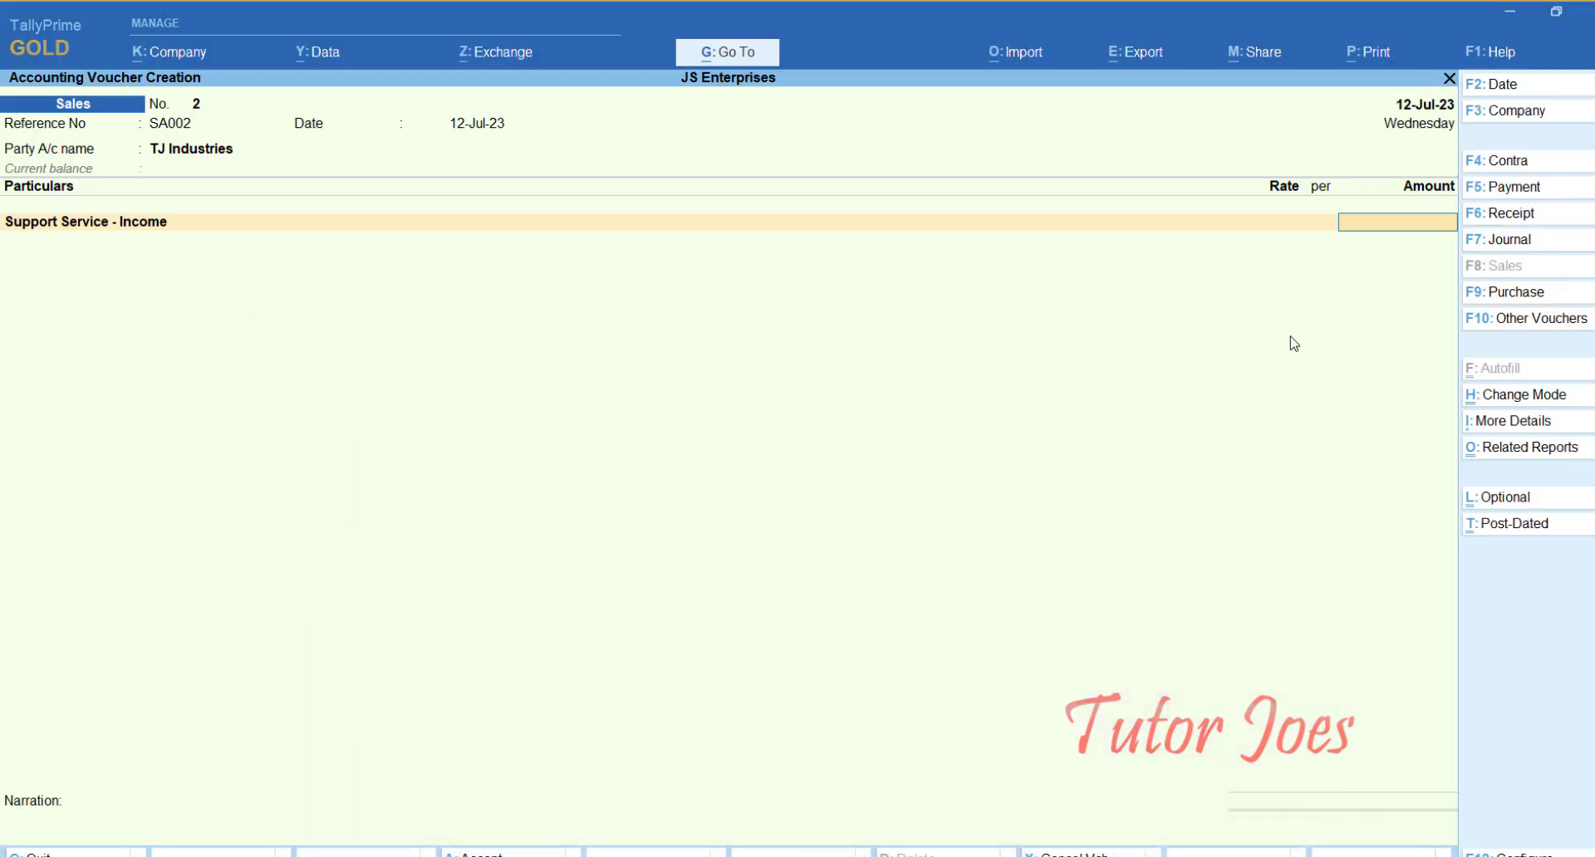
{"action": "type", "text": "1,00,000"}
{"action": "key", "text": "Return"}
{"action": "key", "text": "BackSpace"}
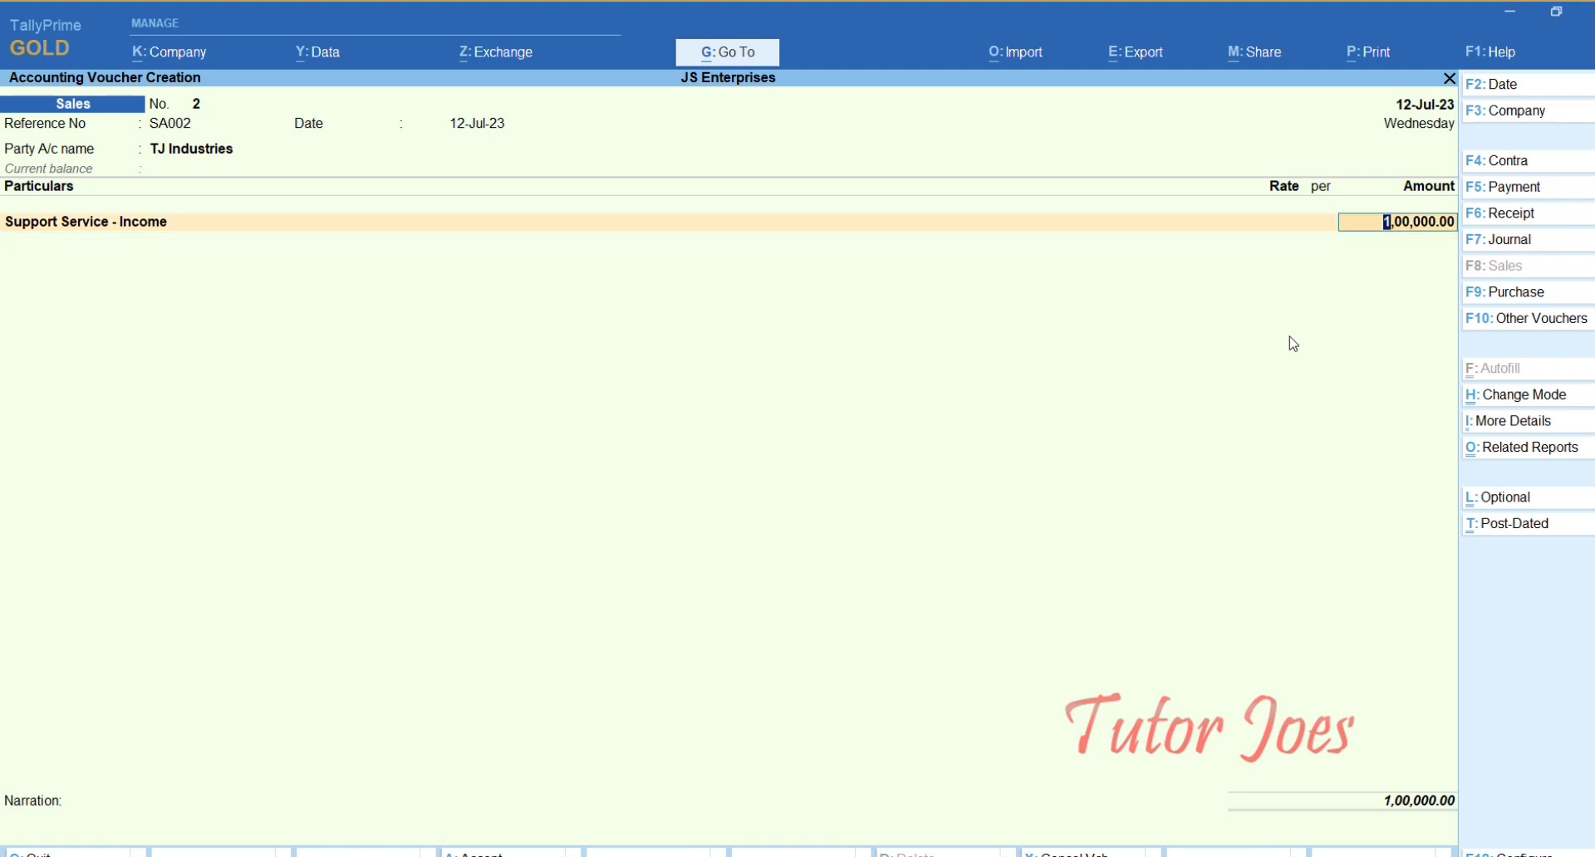
{"action": "type", "text": "100000"}
{"action": "key", "text": "Return"}
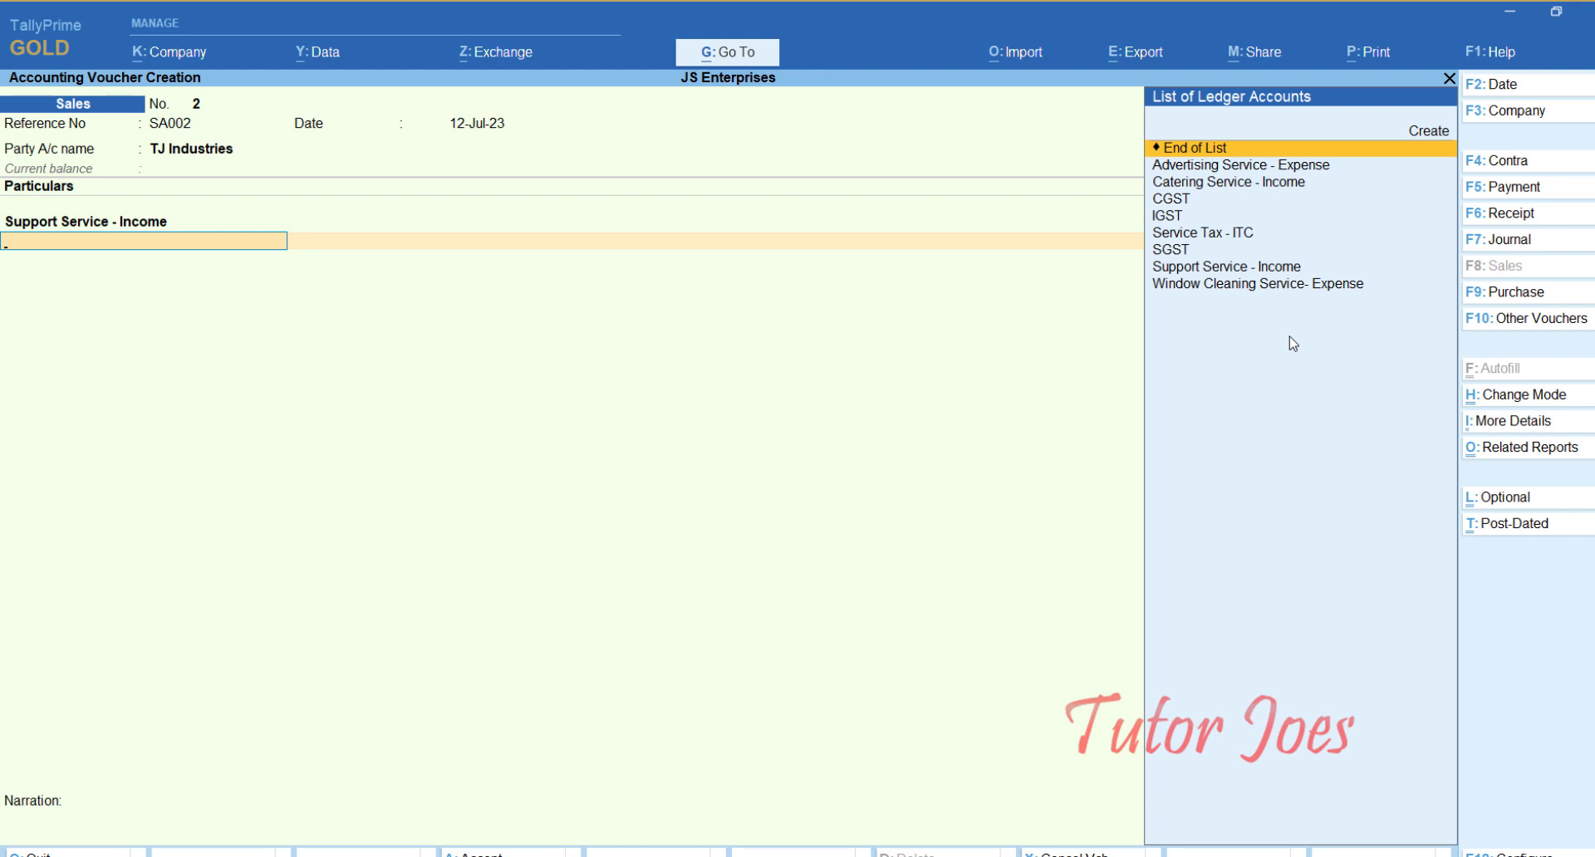
Add the IGST ledger below Support Service - Income in the sales voucher
{"action": "key", "text": "Down"}
{"action": "key", "text": "Down"}
{"action": "key", "text": "Down"}
{"action": "key", "text": "Down"}
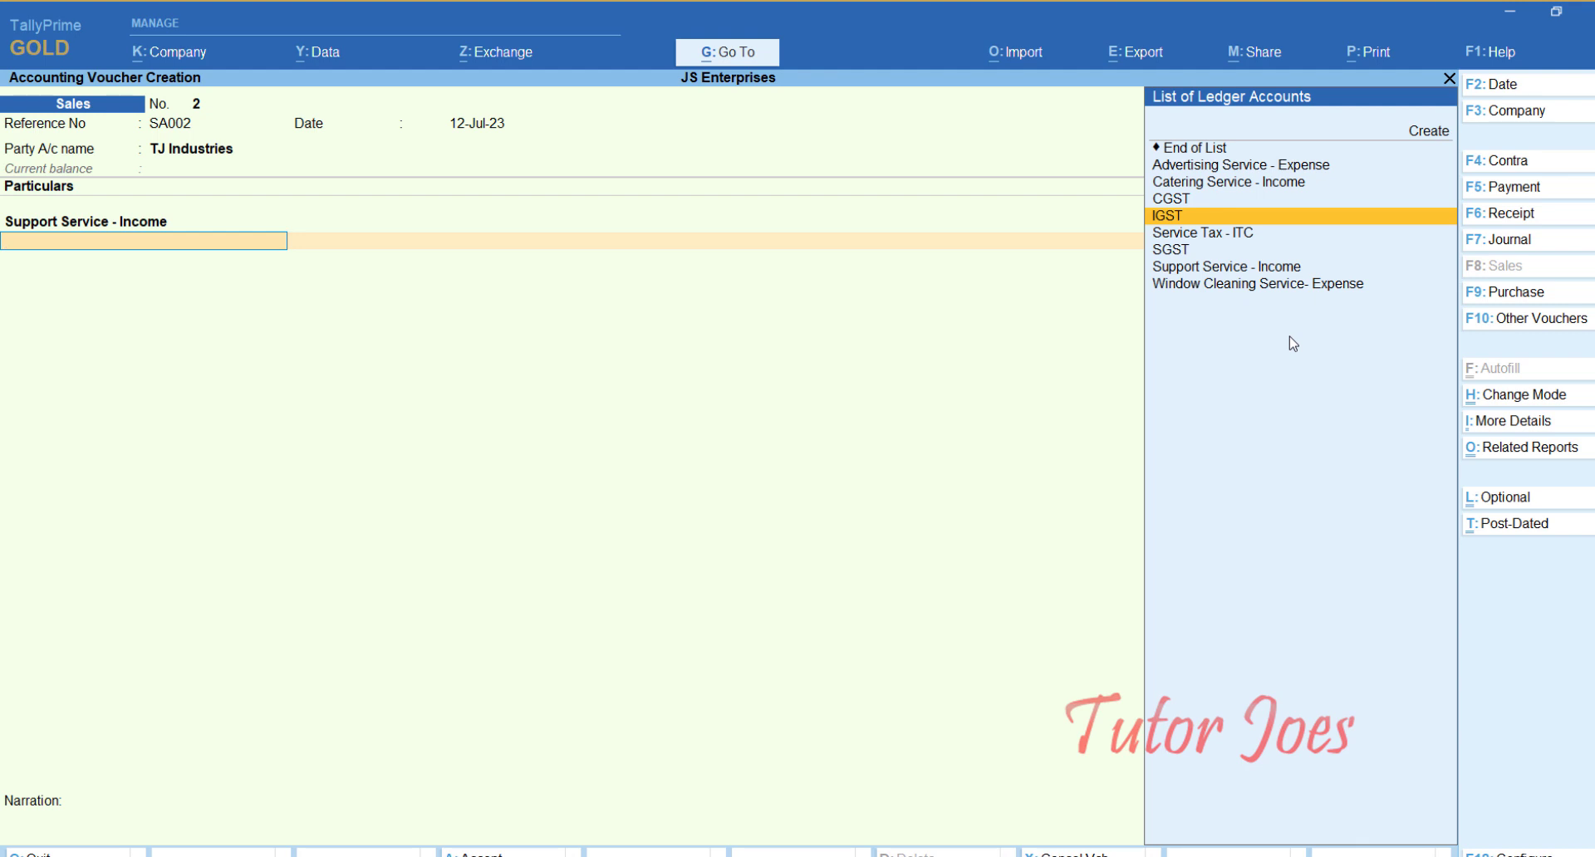
{"action": "key", "text": "Return"}
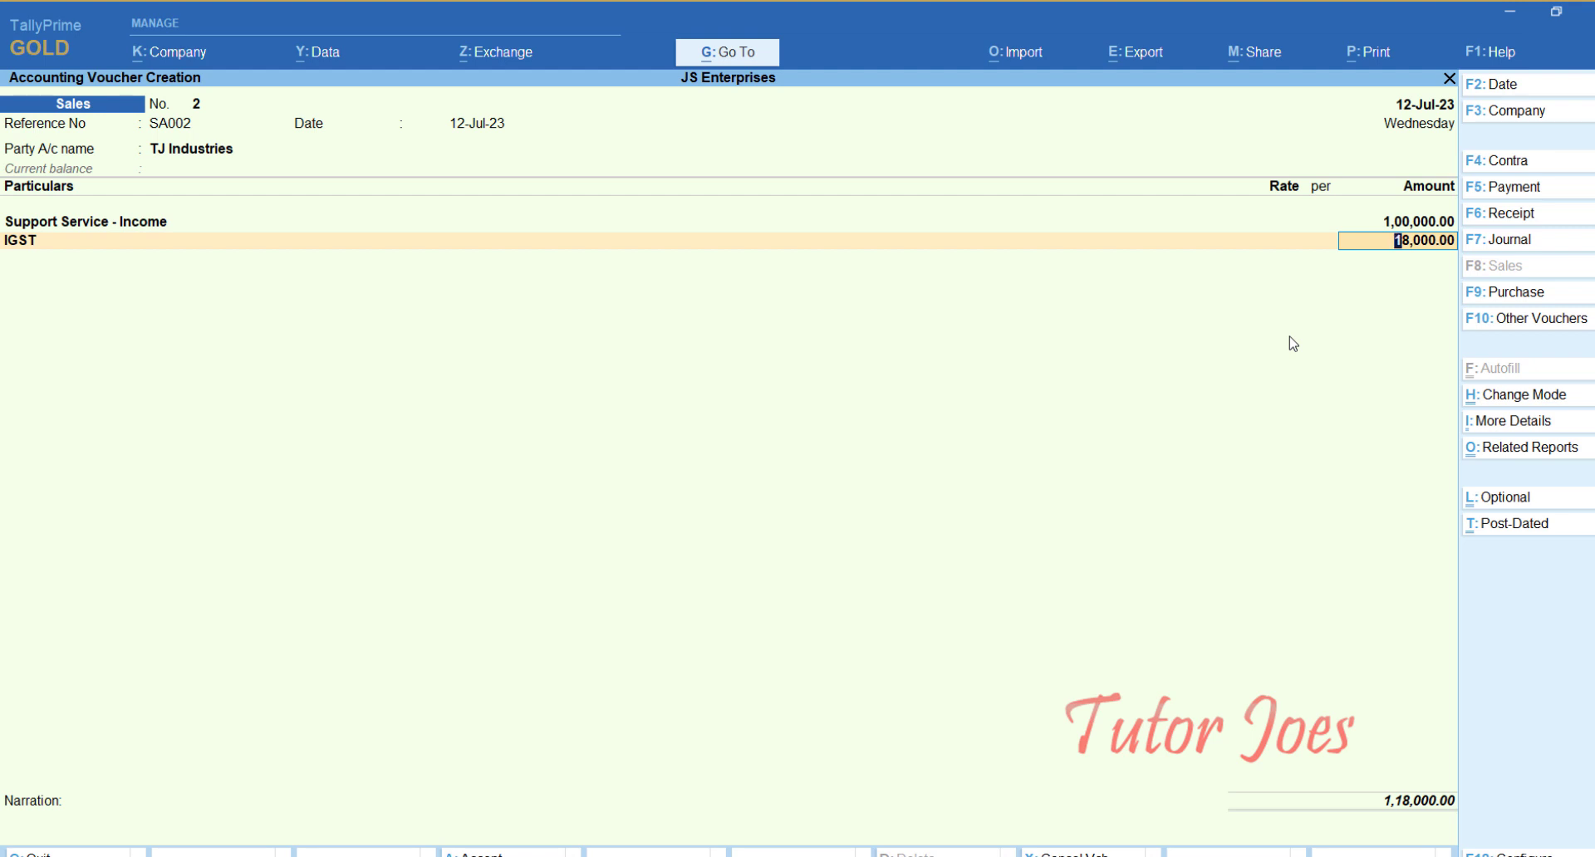
Correct the Support Service - Income amount to 10,00,000 in the sales voucher
{"action": "key", "text": "BackSpace"}
{"action": "key", "text": "BackSpace"}
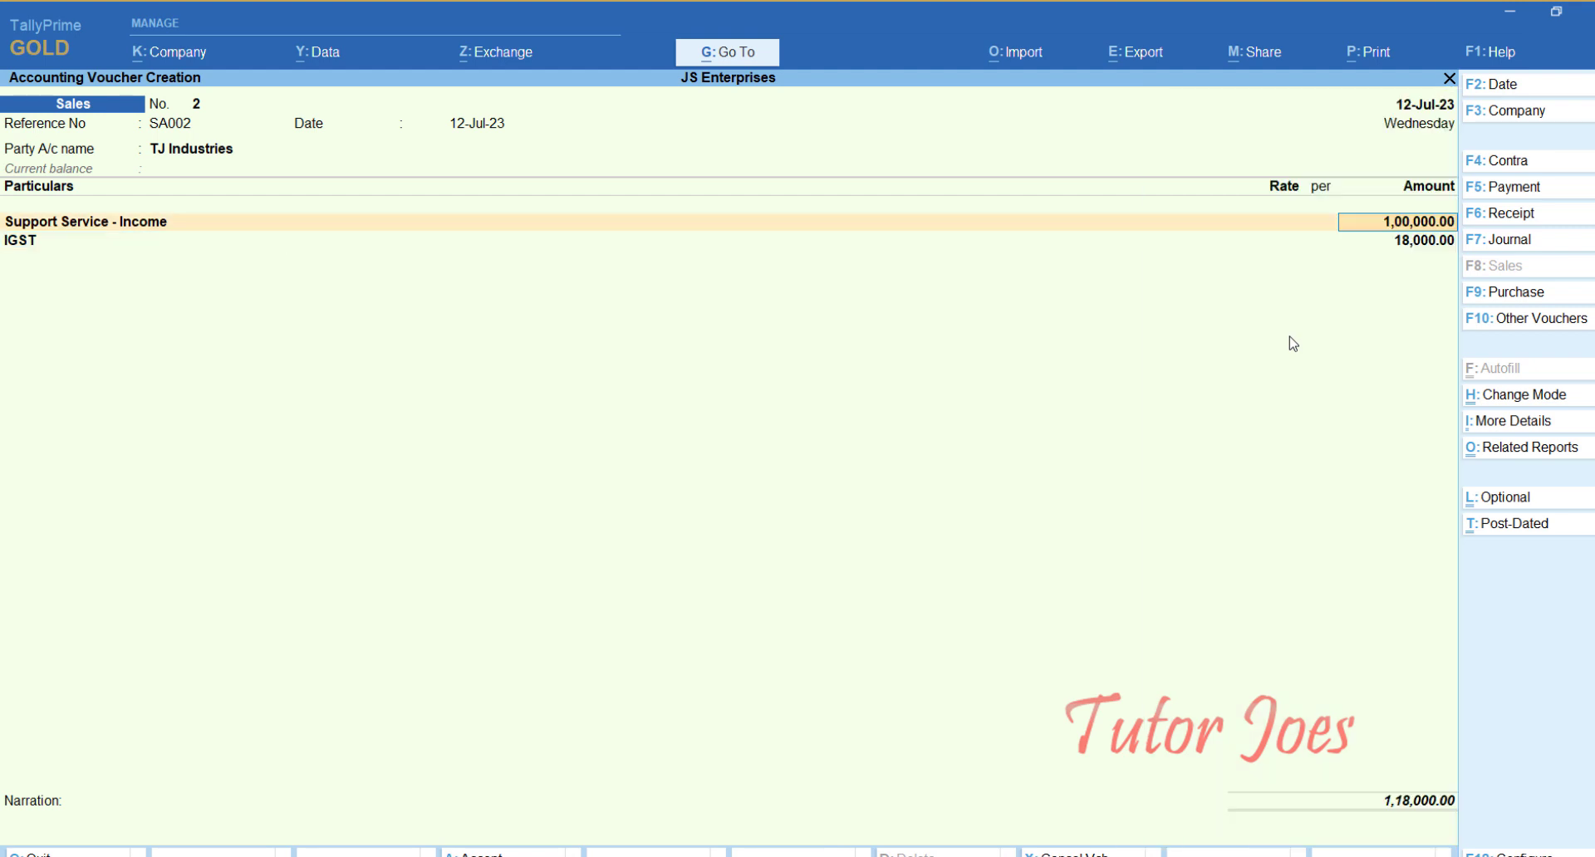
{"action": "type", "text": "100000"}
{"action": "key", "text": "Return"}
{"action": "key", "text": "Return"}
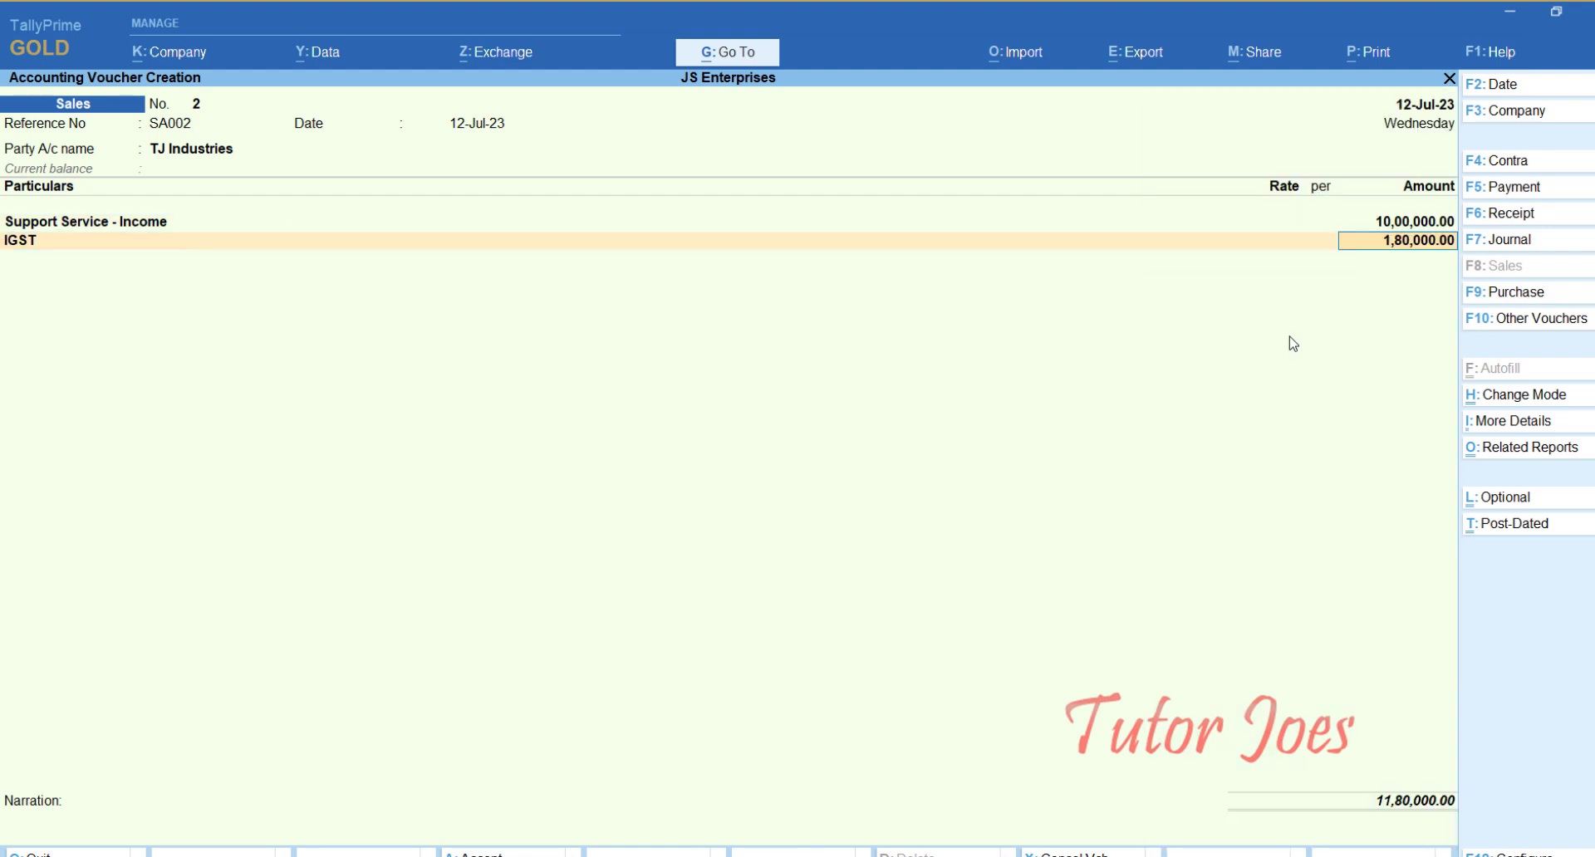
Record the TJ Industries bill as New Ref 2 without a due date, leave the narration blank, and save the sales voucher
{"action": "key", "text": "Return"}
{"action": "key", "text": "Return"}
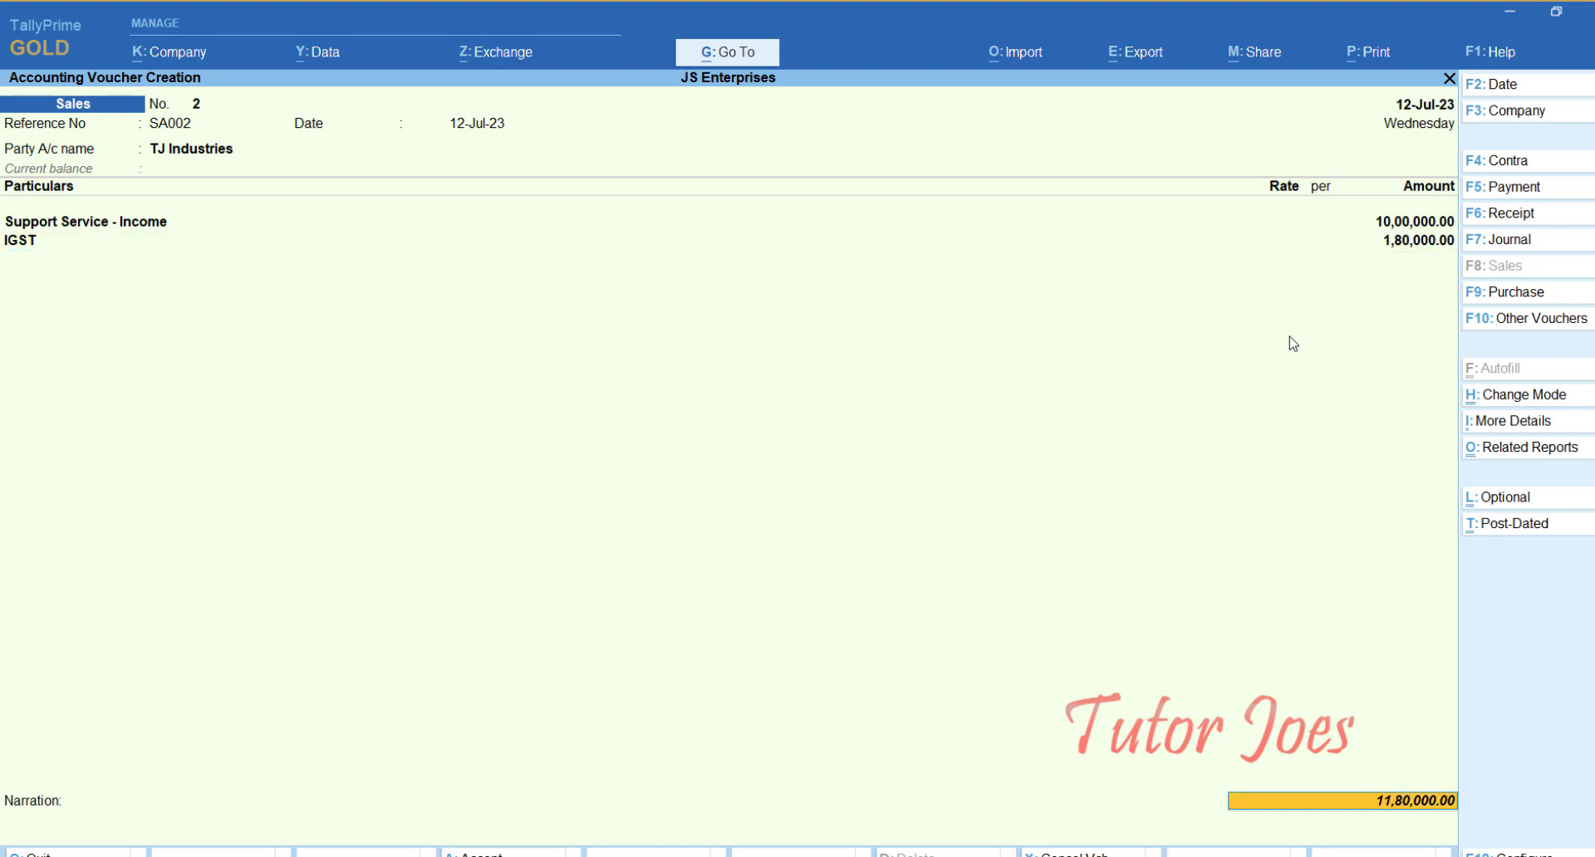
{"action": "key", "text": "Return"}
{"action": "key", "text": "Return"}
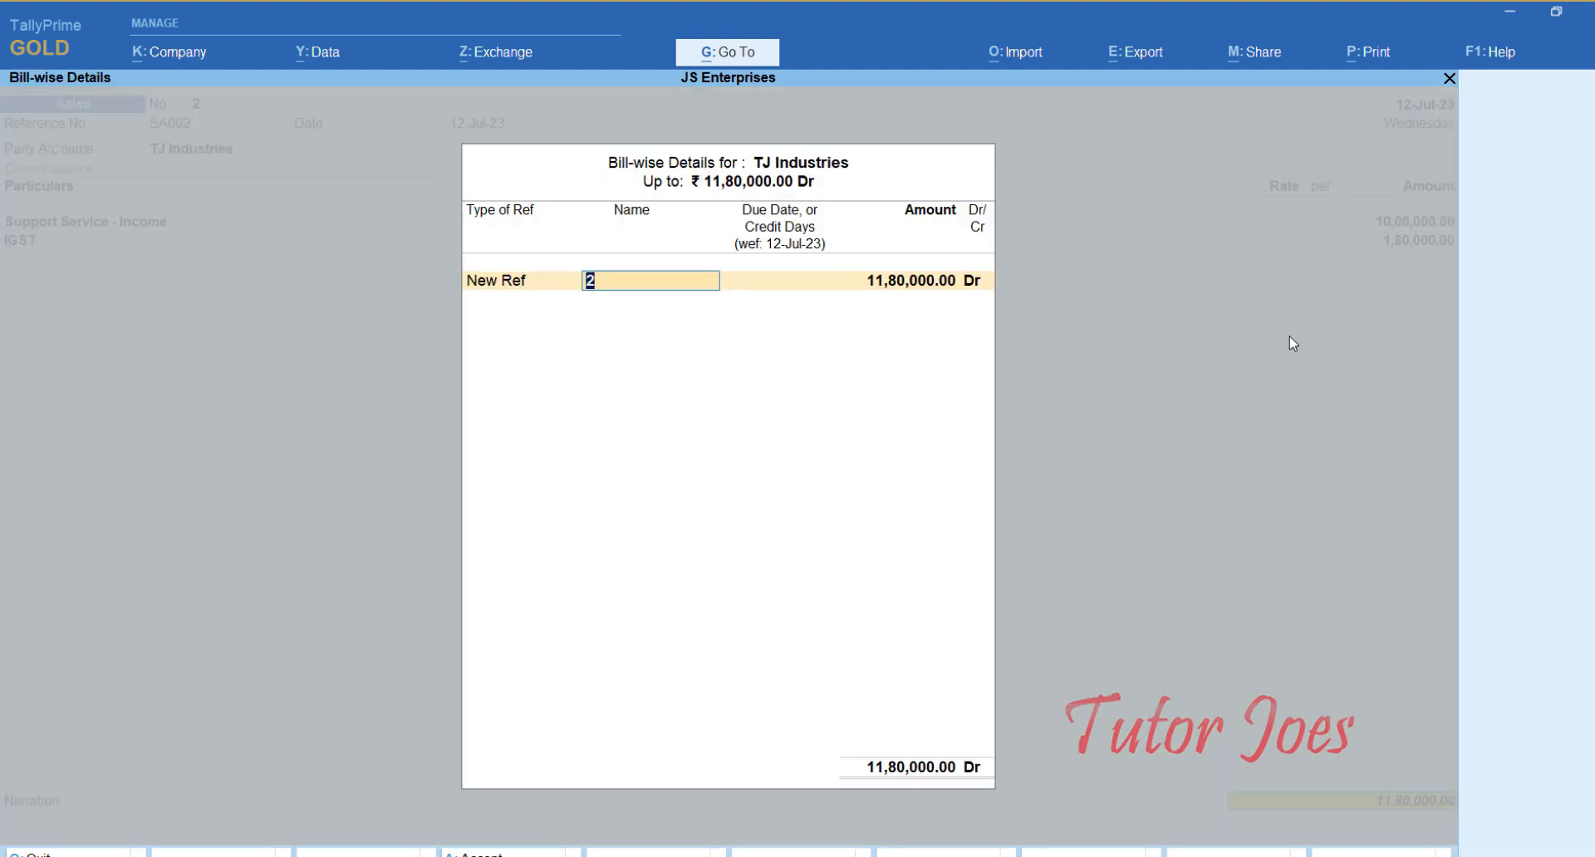
{"action": "key", "text": "Return"}
{"action": "key", "text": "Return"}
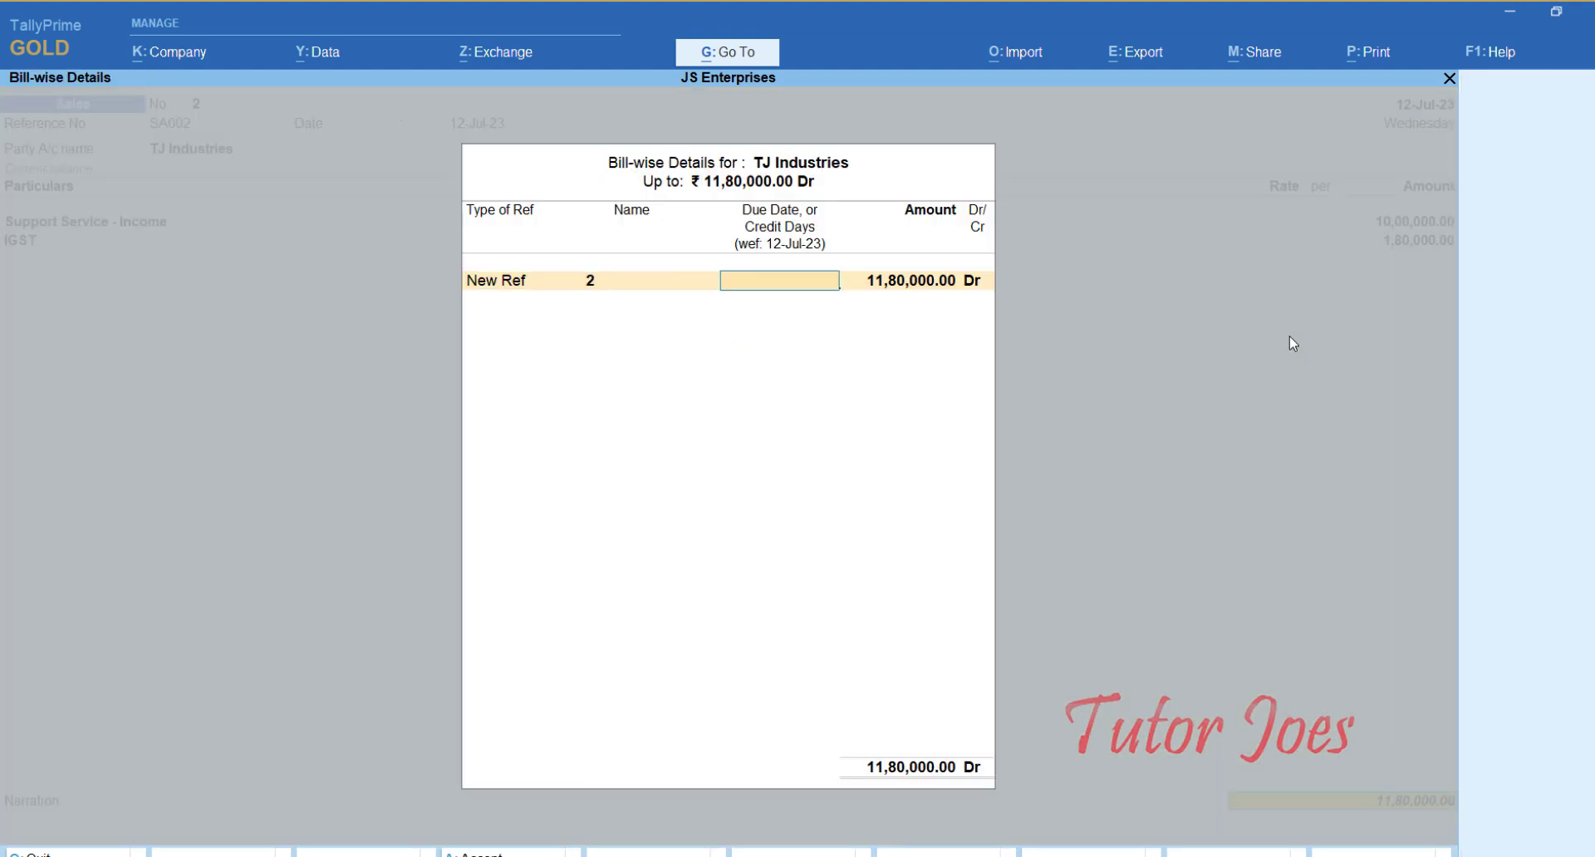
{"action": "key", "text": "Return"}
{"action": "key", "text": "Return"}
{"action": "key", "text": "Return"}
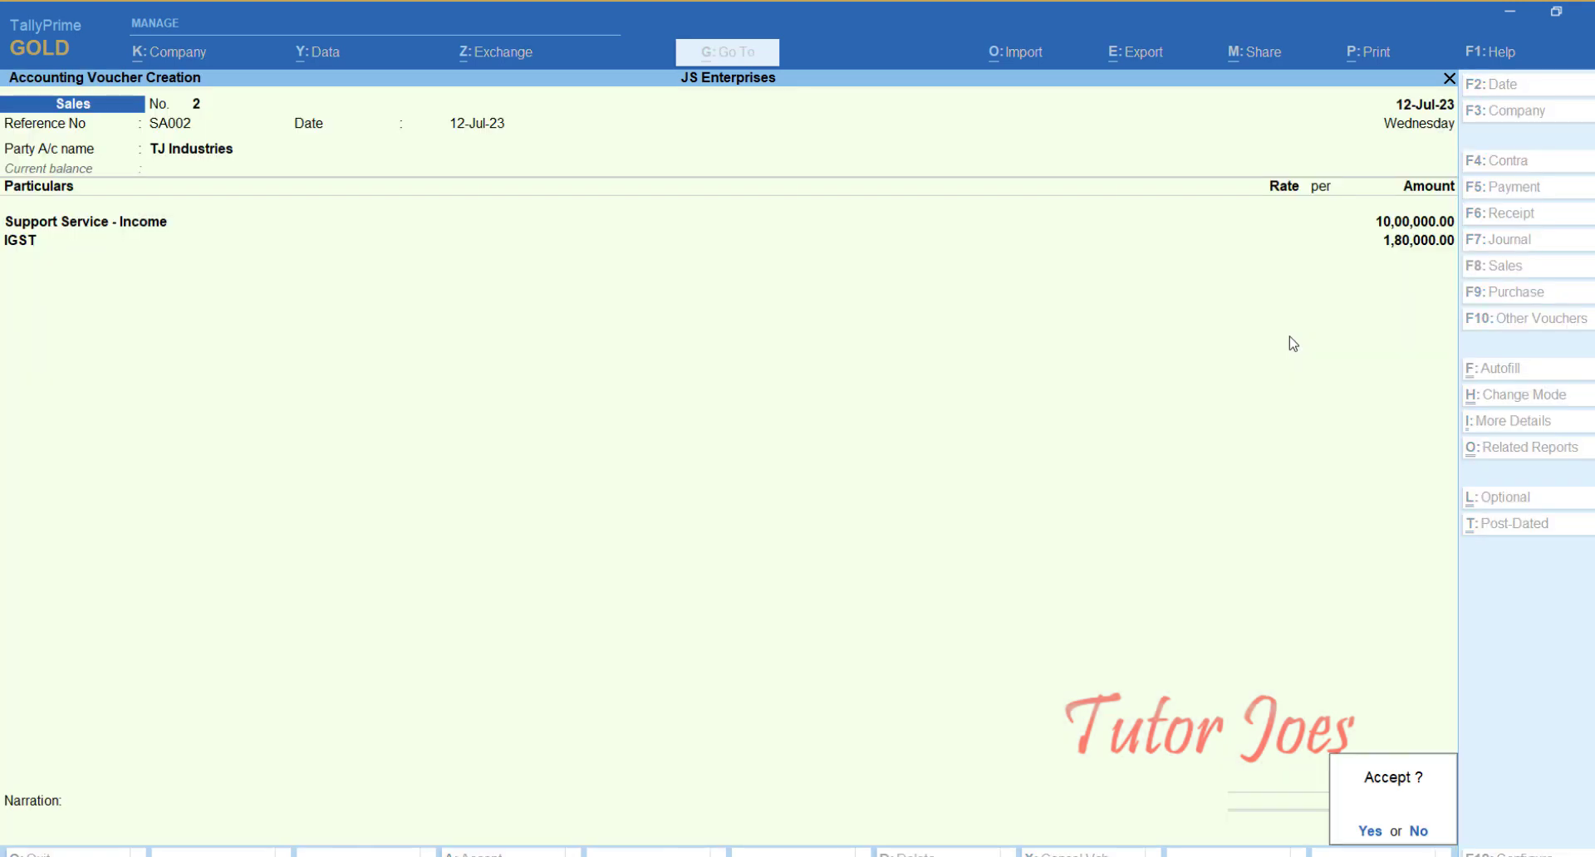
{"action": "key", "text": "Return"}
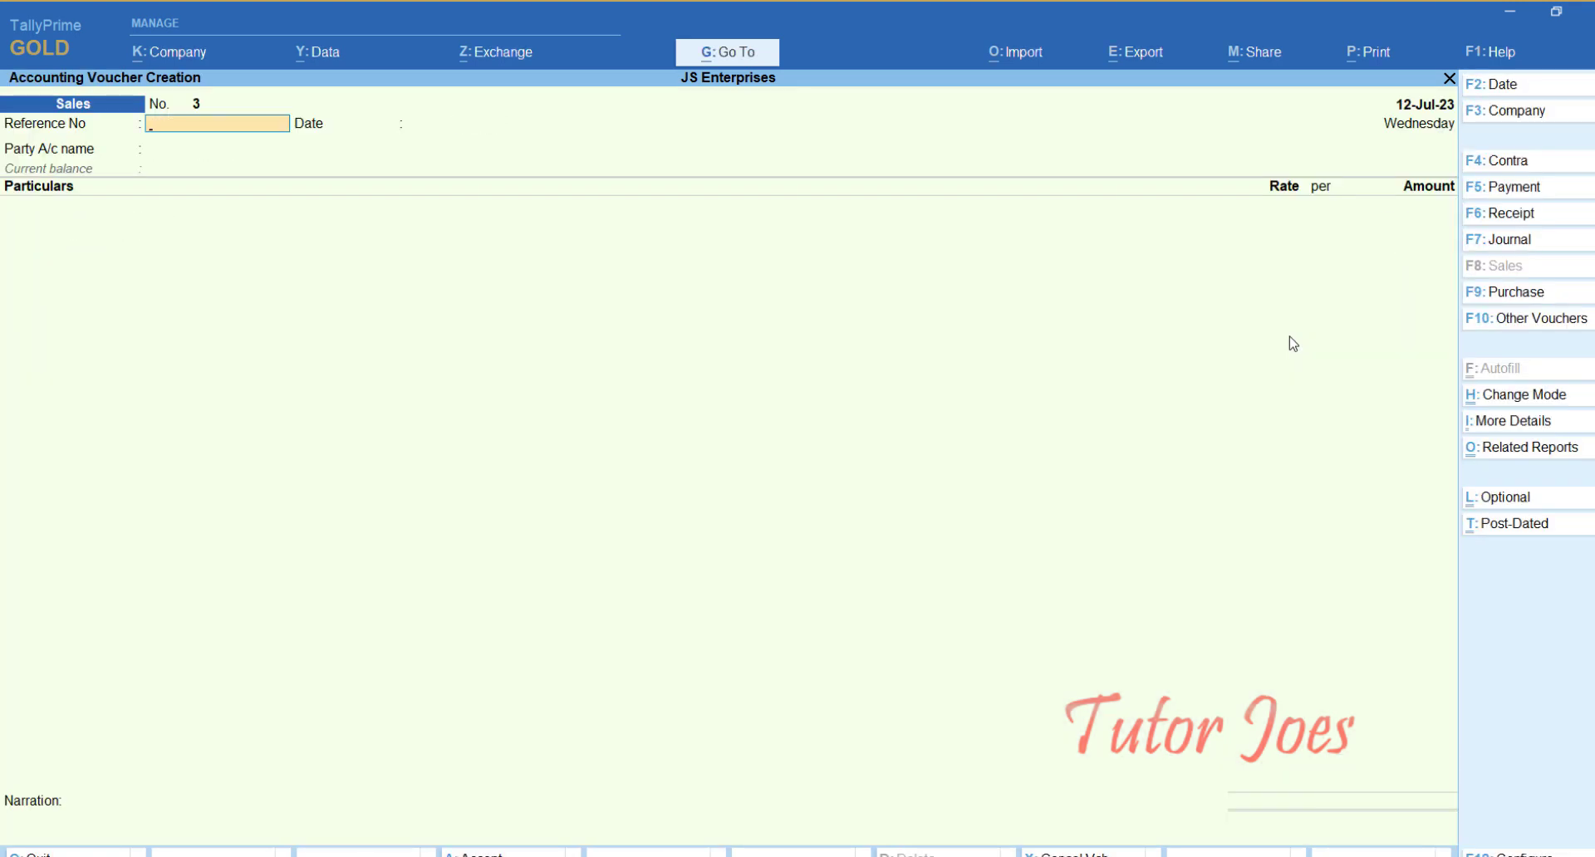
Find and open the GSTR-1 report for JS Enterprises
{"action": "key", "text": "alt"}
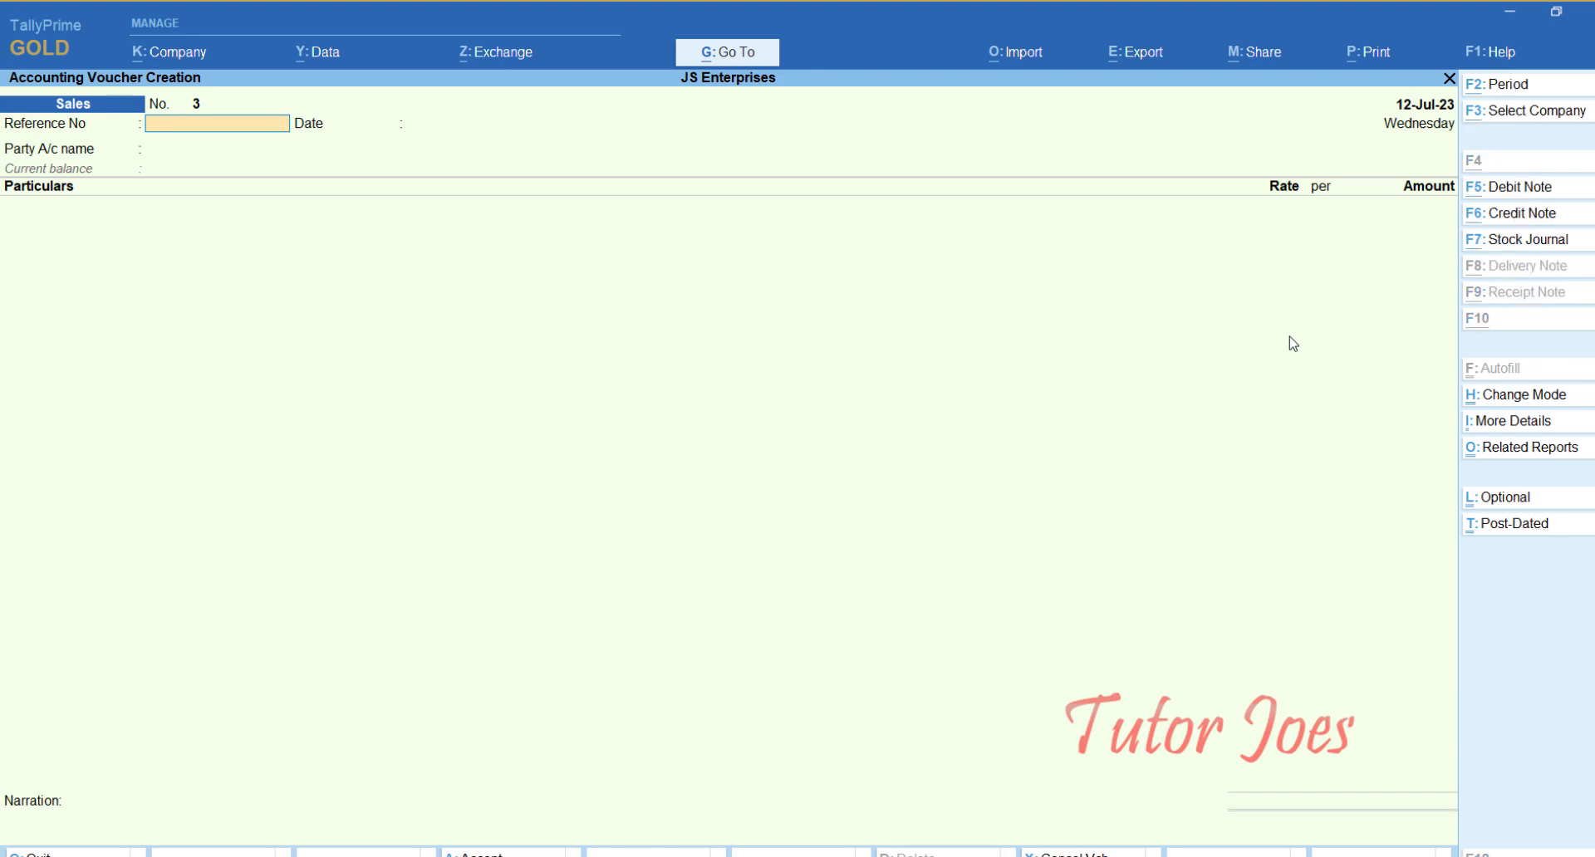
{"action": "key", "text": "alt+g"}
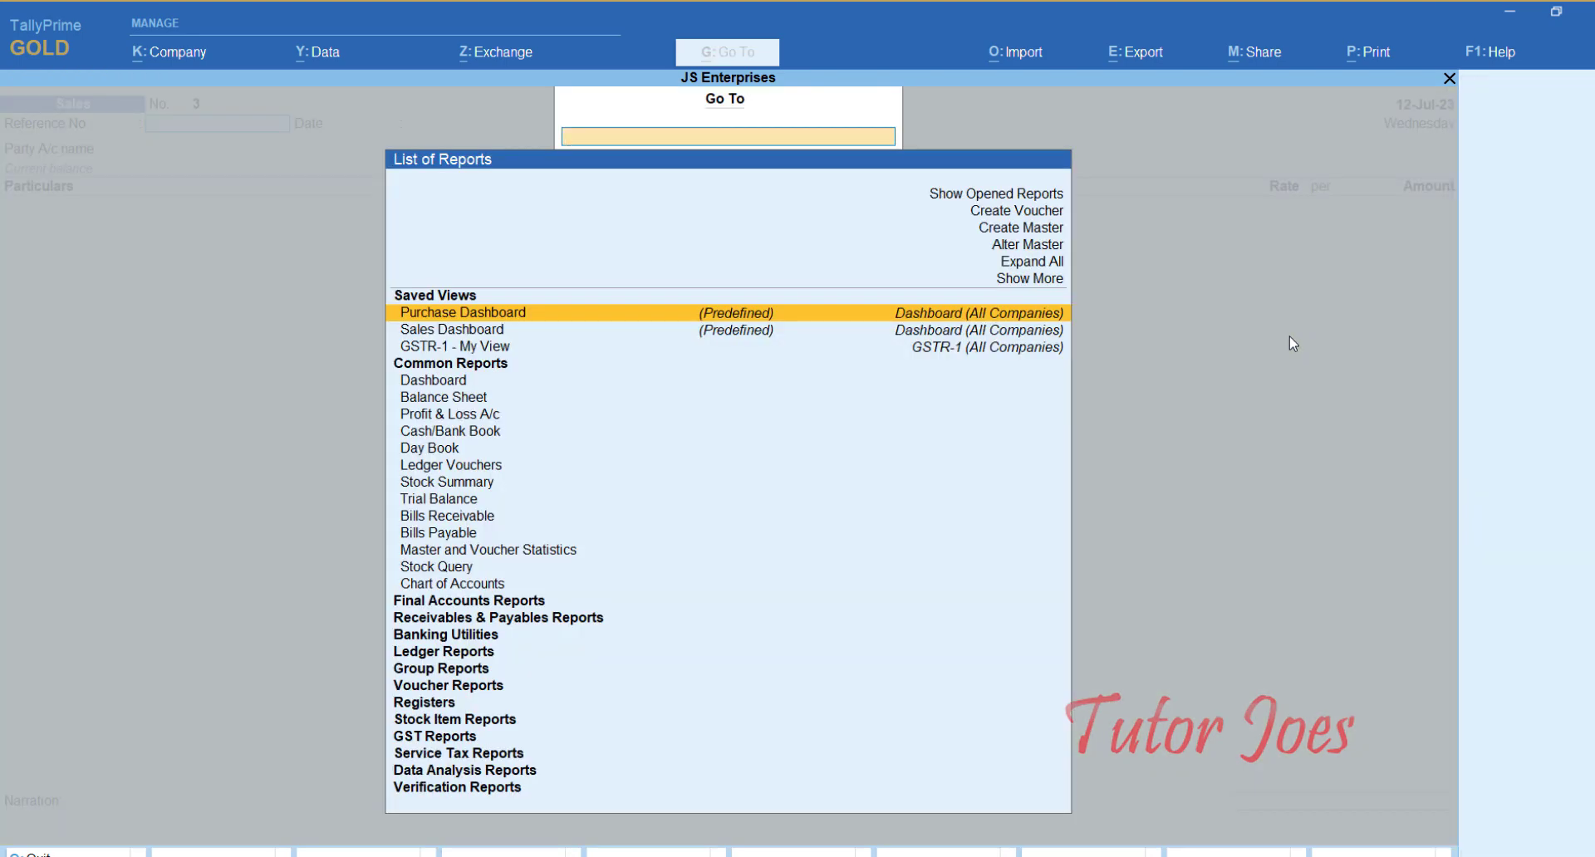
{"action": "type", "text": "Gs"}
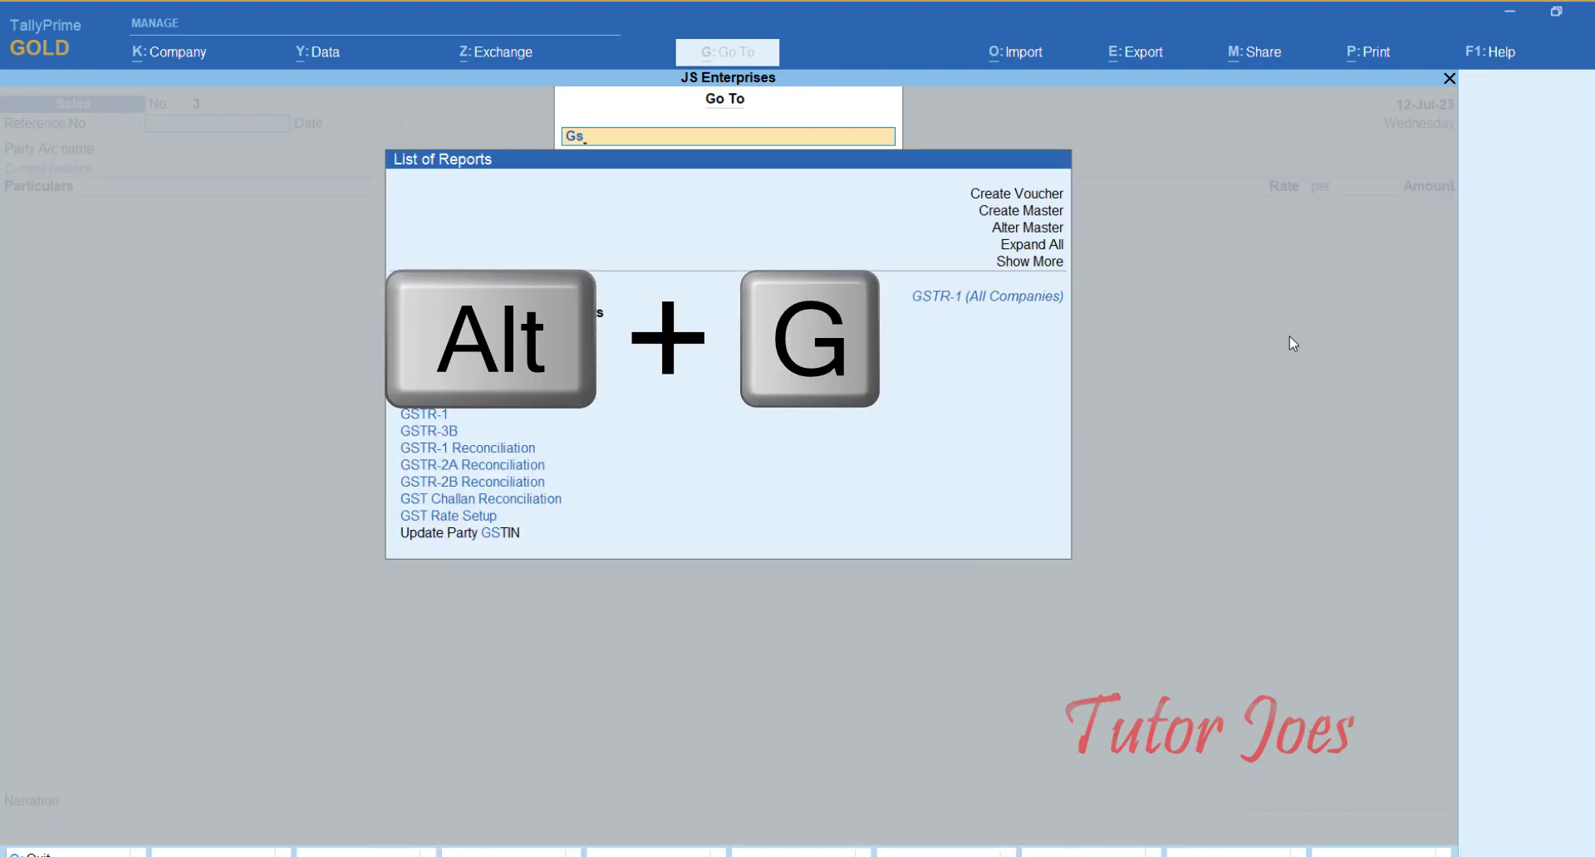
{"action": "key", "text": "Down"}
{"action": "key", "text": "Down"}
{"action": "key", "text": "Down"}
{"action": "key", "text": "Down"}
{"action": "key", "text": "Down"}
{"action": "key", "text": "Down"}
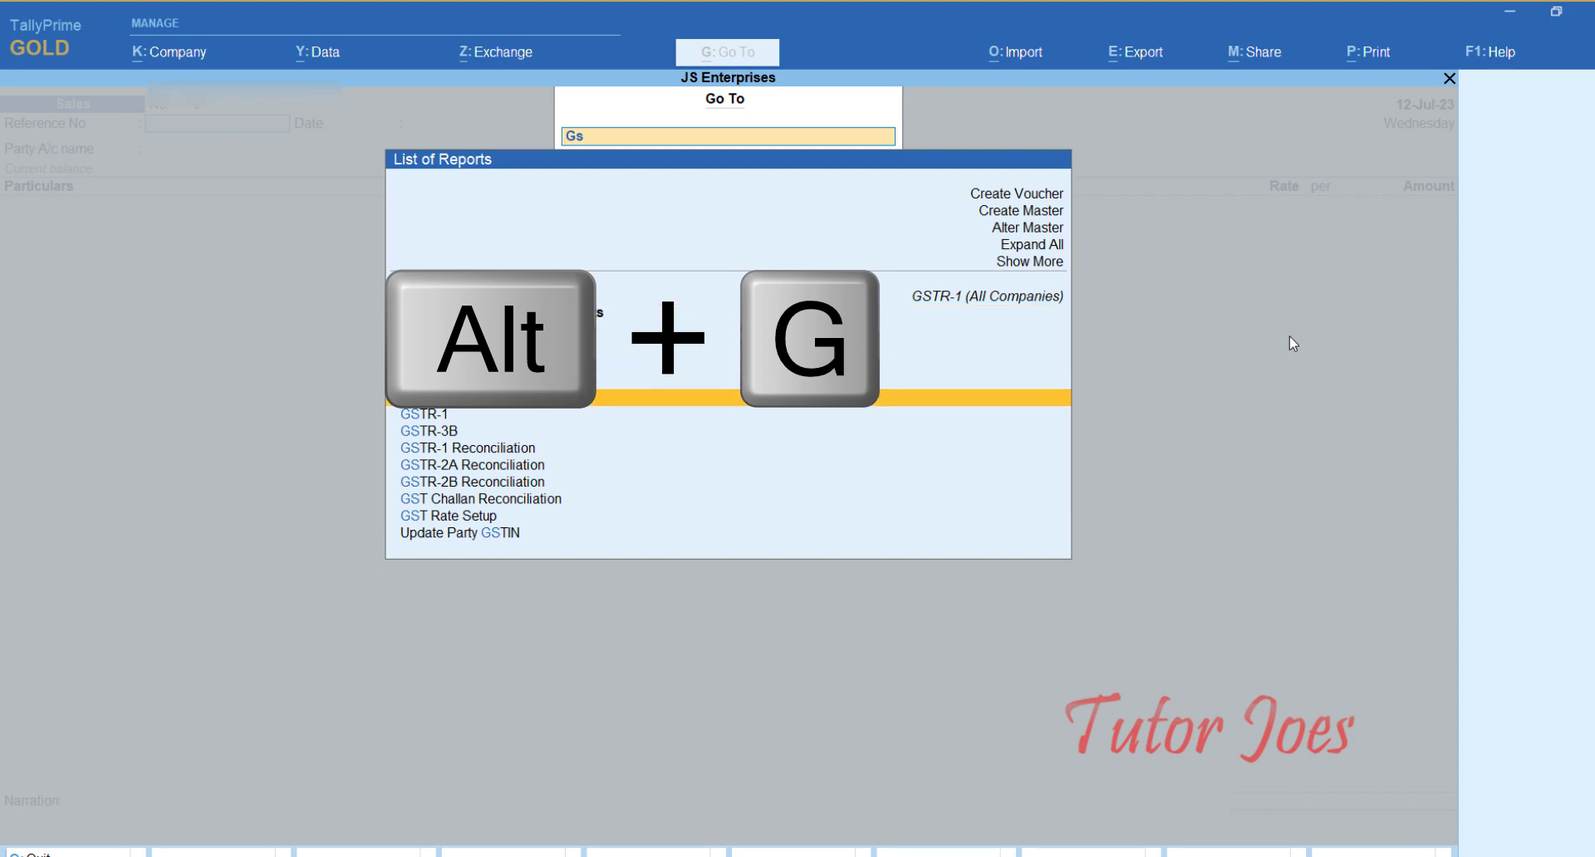
{"action": "key", "text": "Down"}
{"action": "key", "text": "Return"}
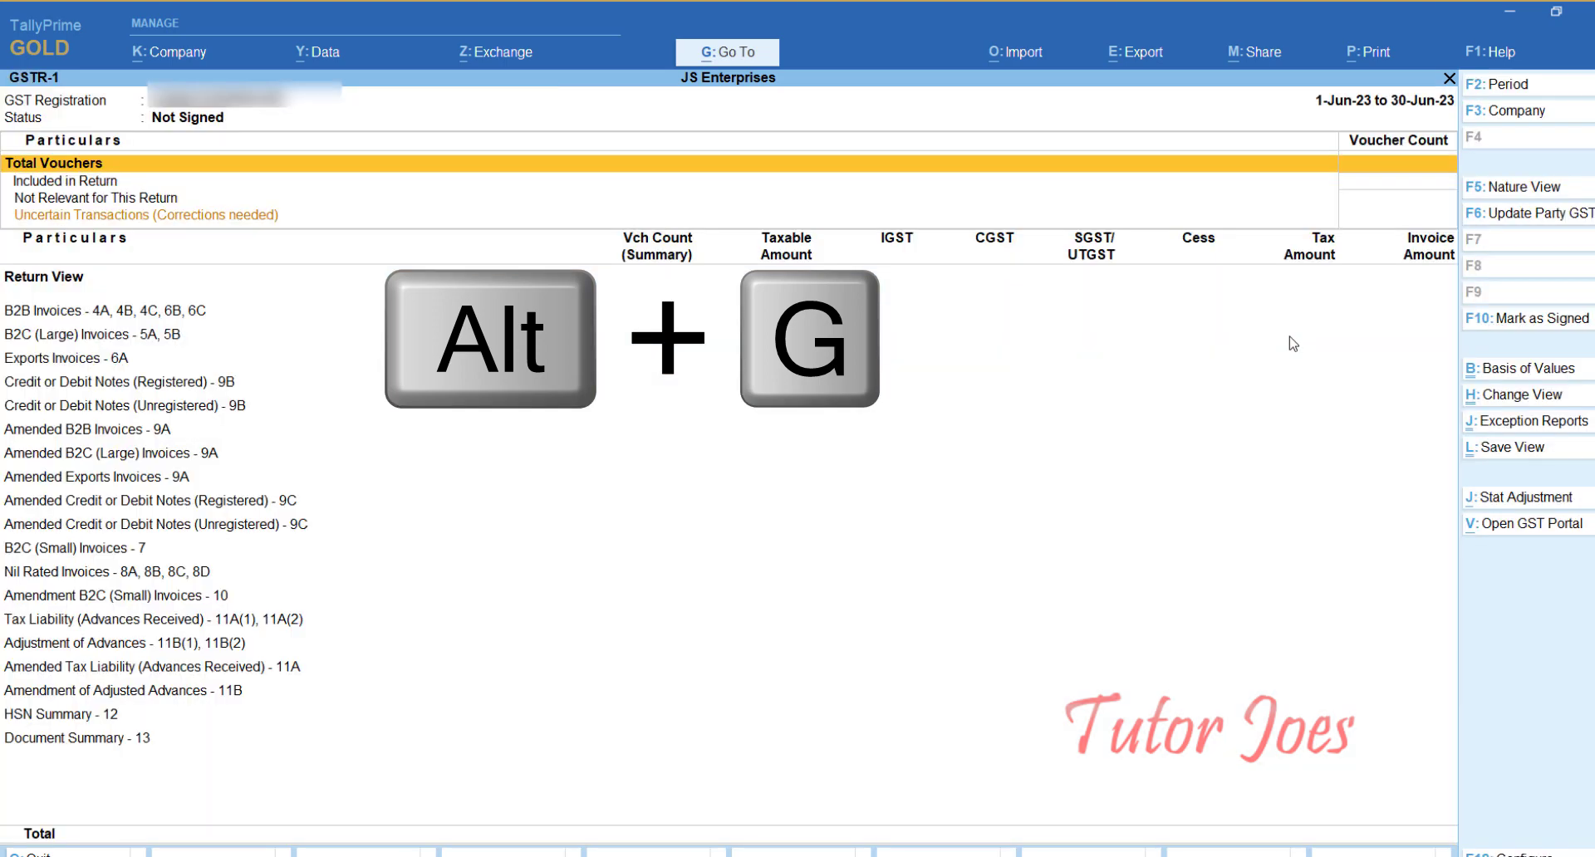
Set the GSTR-1 report period from 1-7-2023 to 31-7-2023
{"action": "key", "text": "F2"}
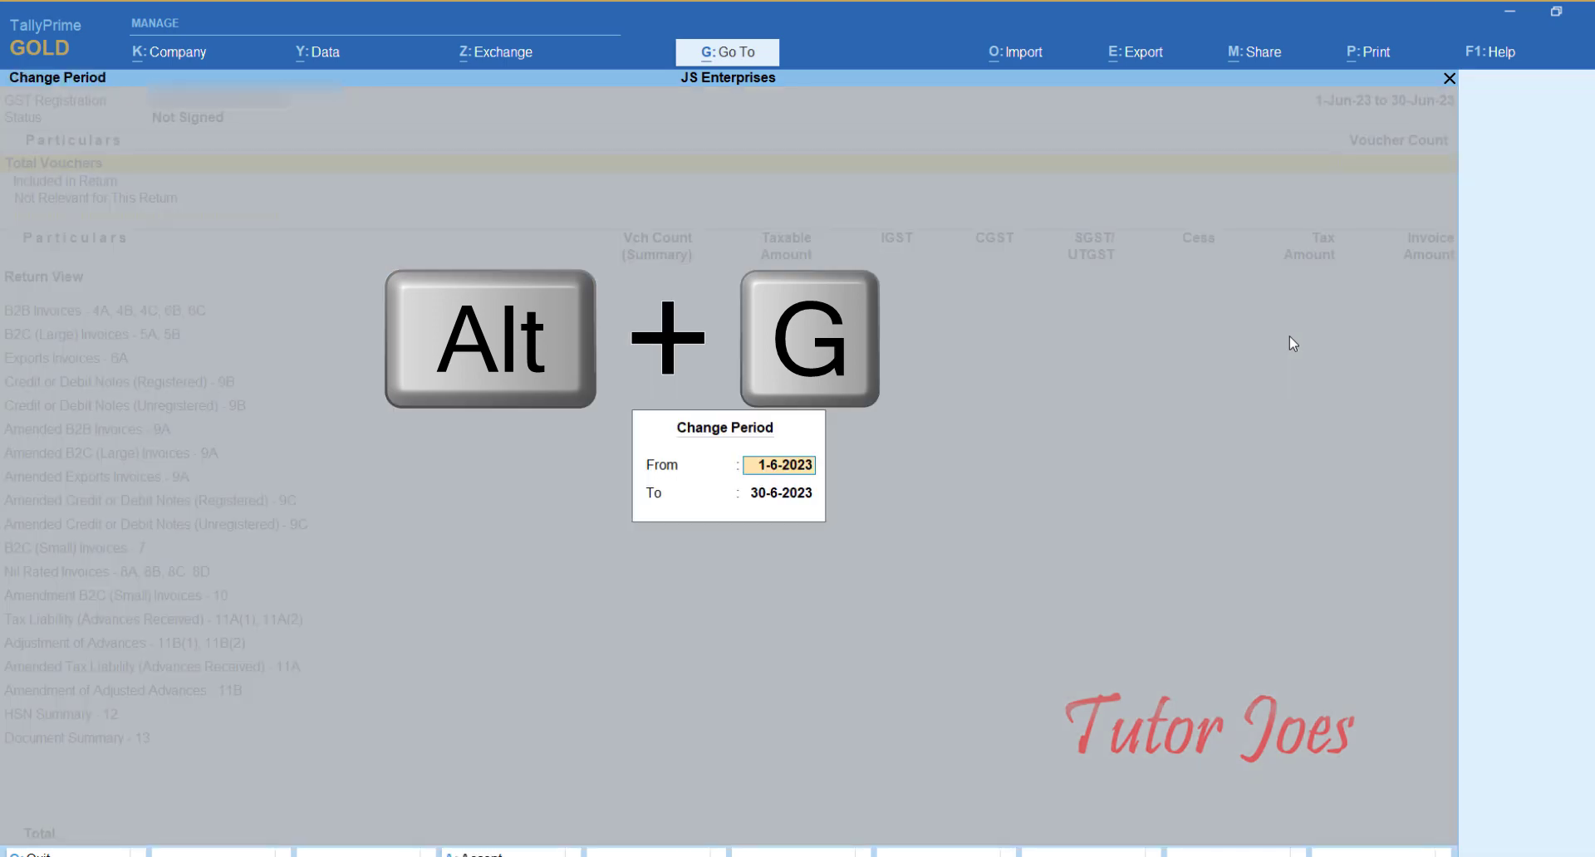
{"action": "type", "text": "1-7"}
{"action": "key", "text": "Return"}
{"action": "type", "text": "3"}
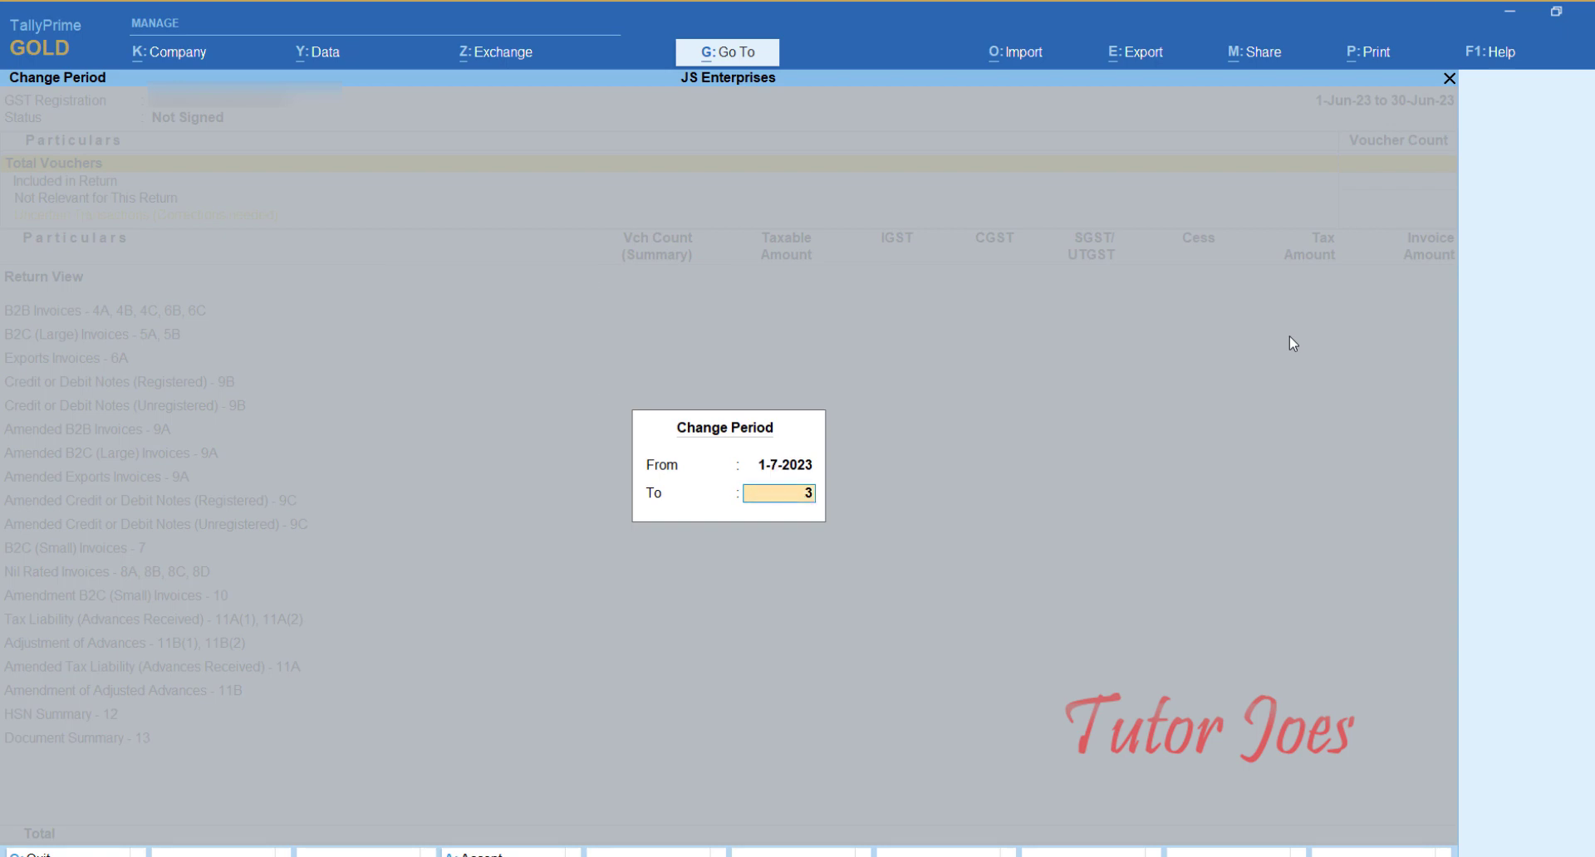
{"action": "type", "text": "1-7"}
{"action": "key", "text": "Return"}
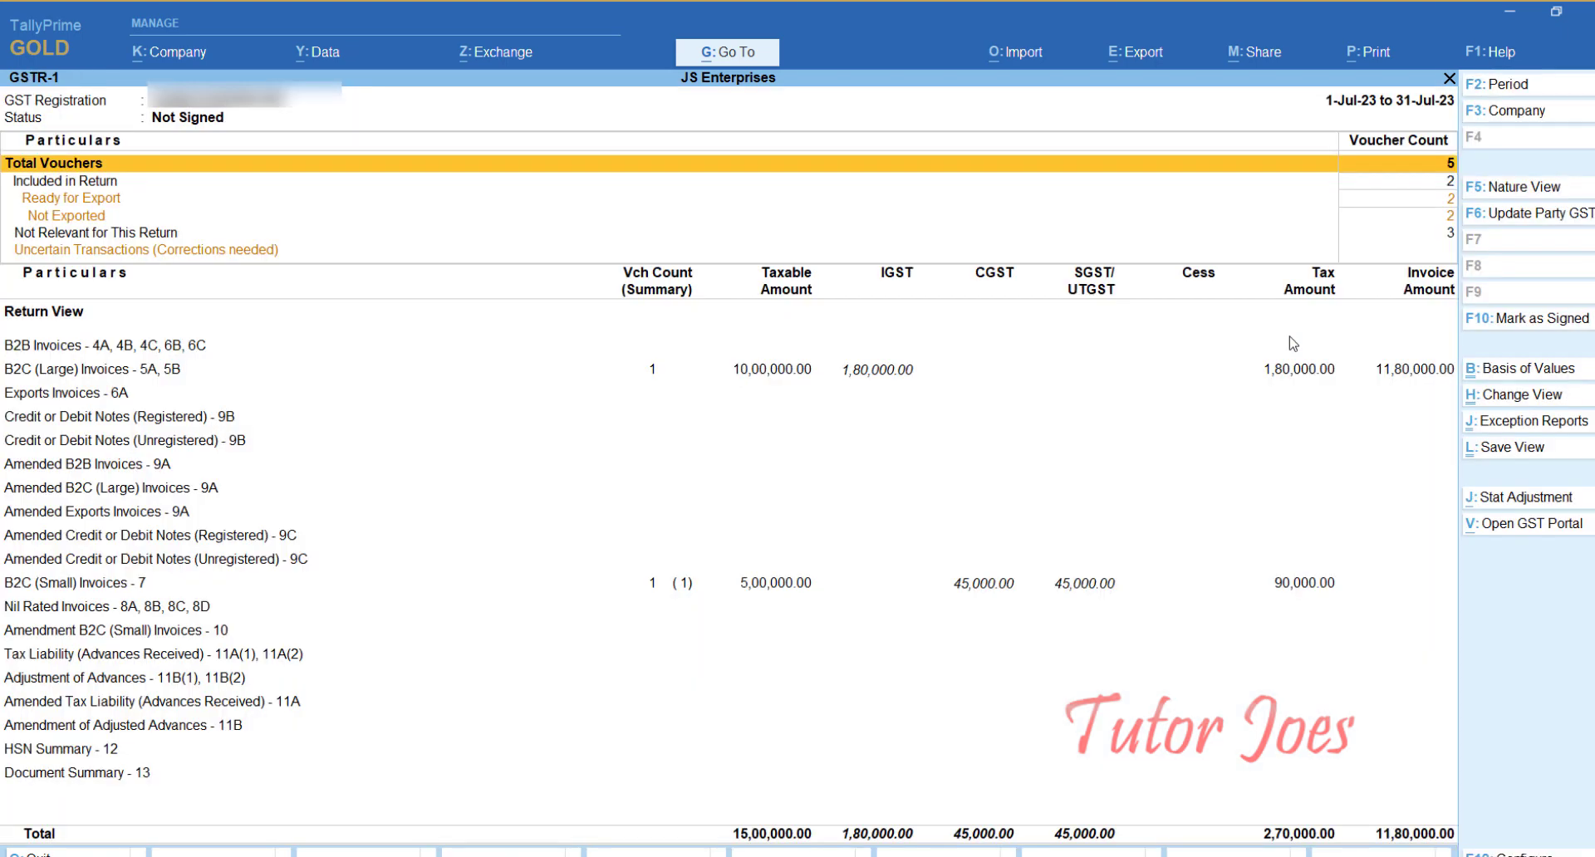
Examine the B2C invoice rows of the July GSTR-1 report, and quit voucher creation back to the Gateway of Tally
{"action": "key", "text": "Down"}
{"action": "key", "text": "Down"}
{"action": "key", "text": "Down"}
{"action": "key", "text": "Down"}
{"action": "key", "text": "Down"}
{"action": "key", "text": "Down"}
{"action": "key", "text": "Down"}
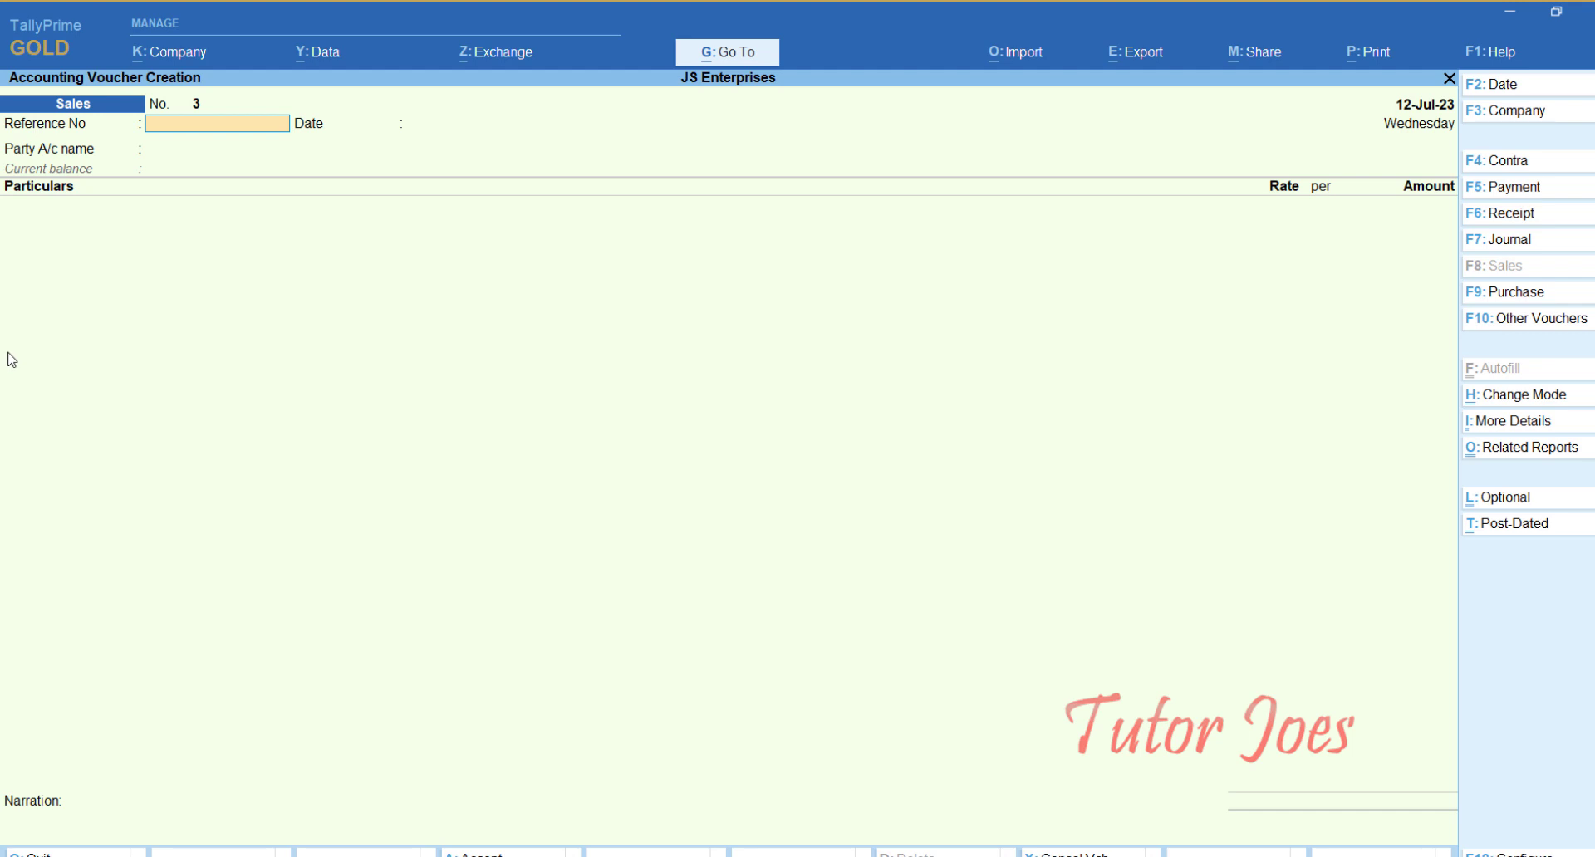
{"action": "key", "text": "Escape"}
{"action": "key", "text": "y"}
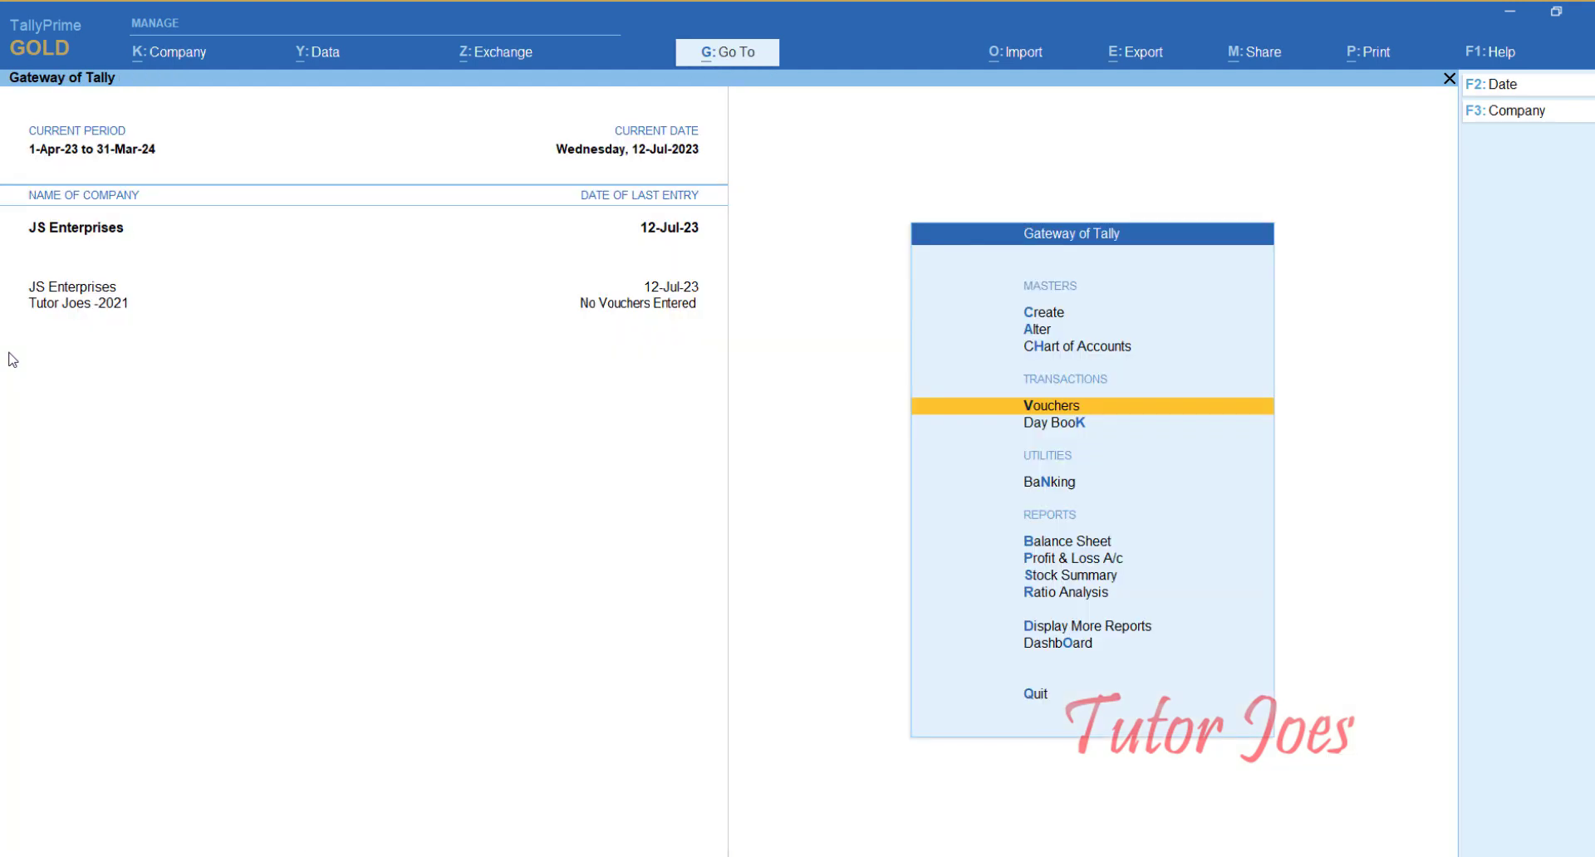